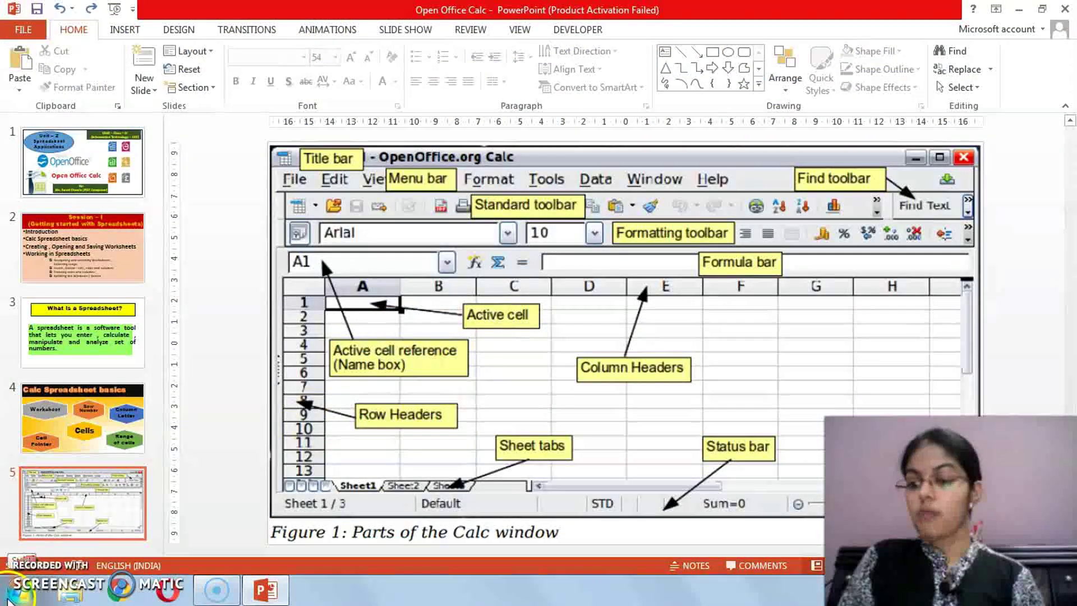
- Launch OpenOffice Calc from the OpenOffice 4.1.7 program group to get a blank spreadsheet
{"action": "left_click", "coordinate": [9, 598]}
{"action": "left_click", "coordinate": [84, 526]}
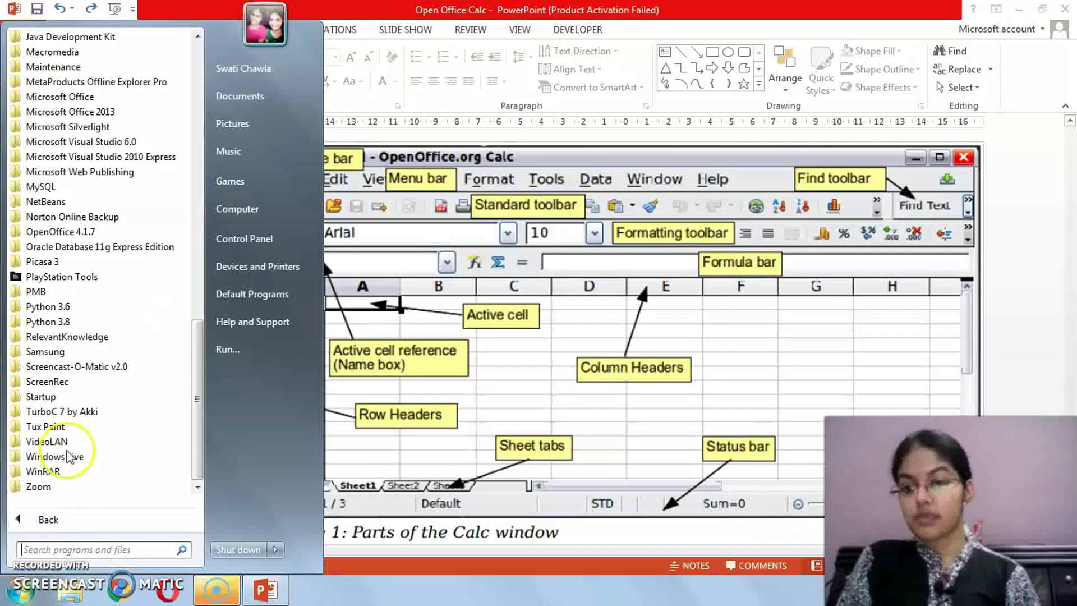
{"action": "left_click", "coordinate": [50, 236]}
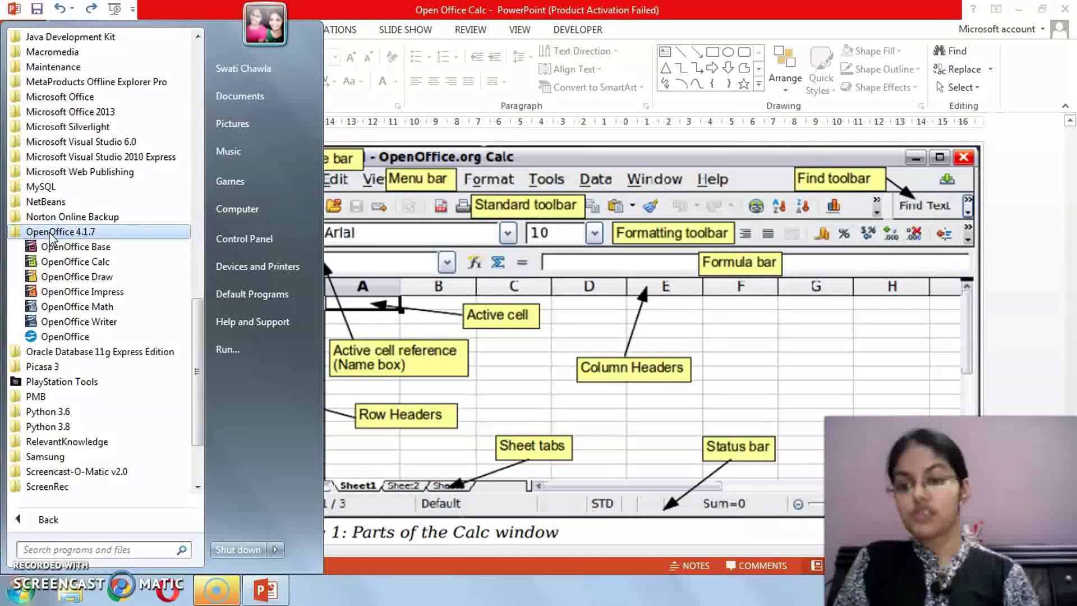
{"action": "left_click", "coordinate": [59, 263]}
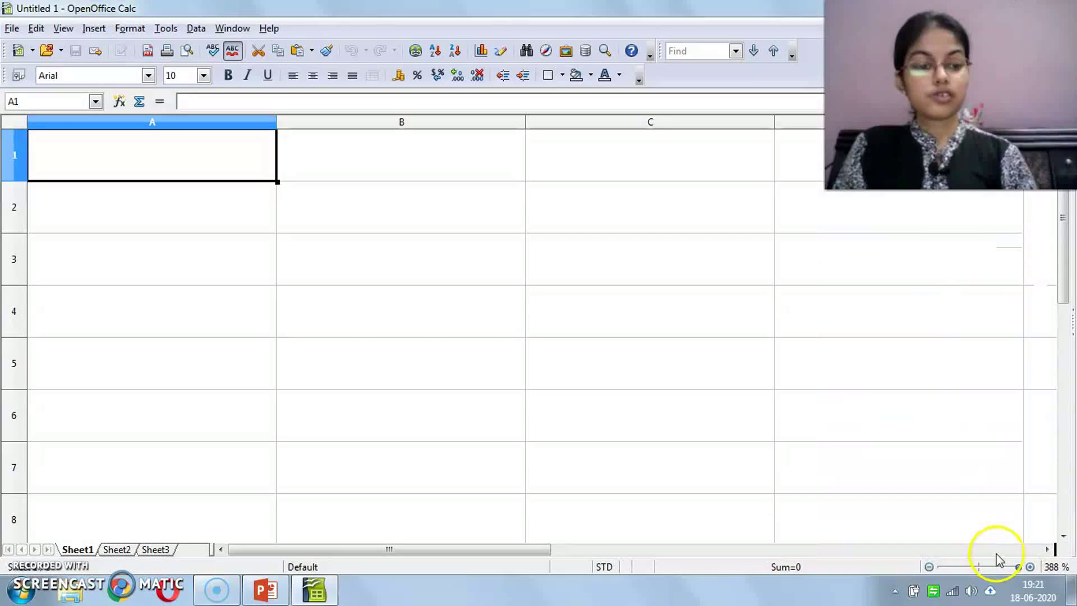
- Zoom the blank sheet out in several increments and back in to 368%
{"action": "left_click", "coordinate": [929, 567]}
{"action": "left_click", "coordinate": [929, 567]}
{"action": "left_click", "coordinate": [929, 567]}
{"action": "left_click", "coordinate": [929, 567]}
{"action": "left_click", "coordinate": [930, 567]}
{"action": "left_click", "coordinate": [930, 567]}
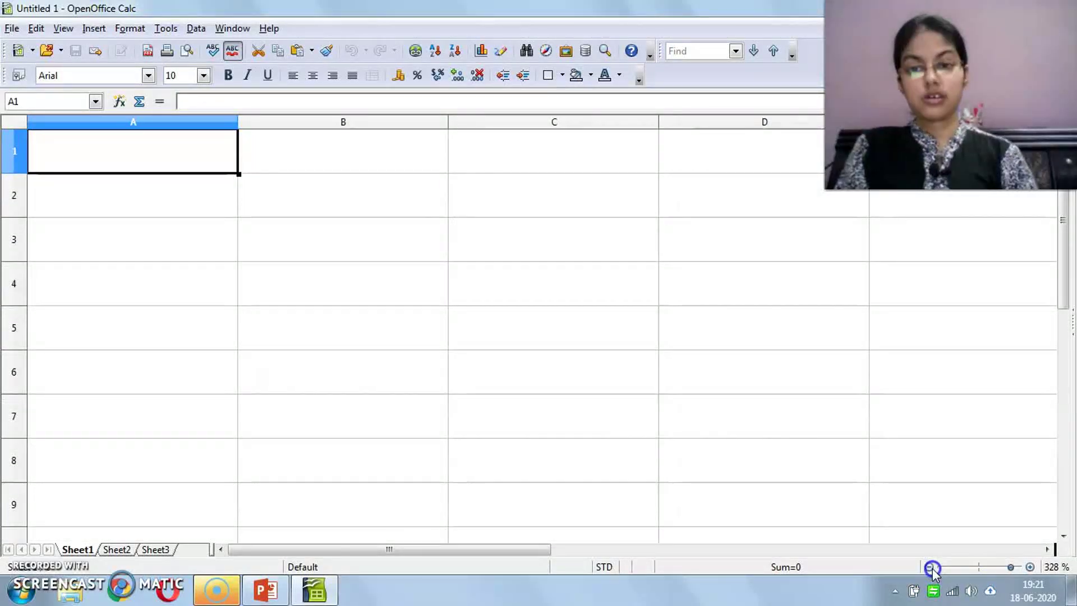
{"action": "left_click", "coordinate": [929, 567]}
{"action": "left_click", "coordinate": [930, 568]}
{"action": "left_click", "coordinate": [929, 567]}
{"action": "left_click", "coordinate": [1031, 567]}
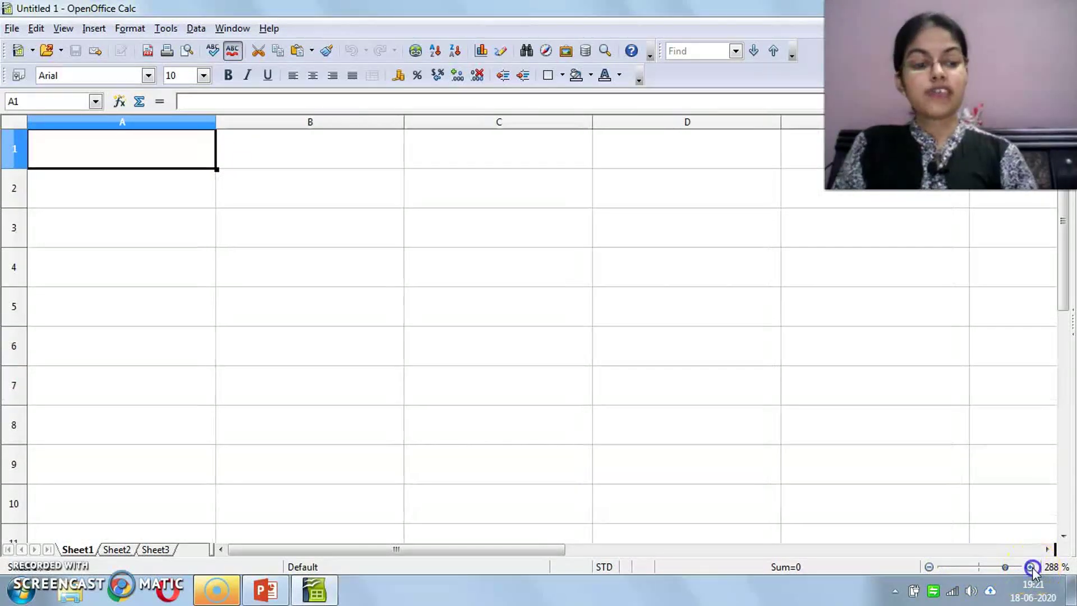
{"action": "left_click", "coordinate": [1032, 568]}
{"action": "left_click", "coordinate": [1031, 567]}
{"action": "left_click", "coordinate": [1031, 567]}
{"action": "left_click", "coordinate": [1031, 567]}
{"action": "left_click", "coordinate": [1031, 568]}
{"action": "left_click", "coordinate": [1031, 567]}
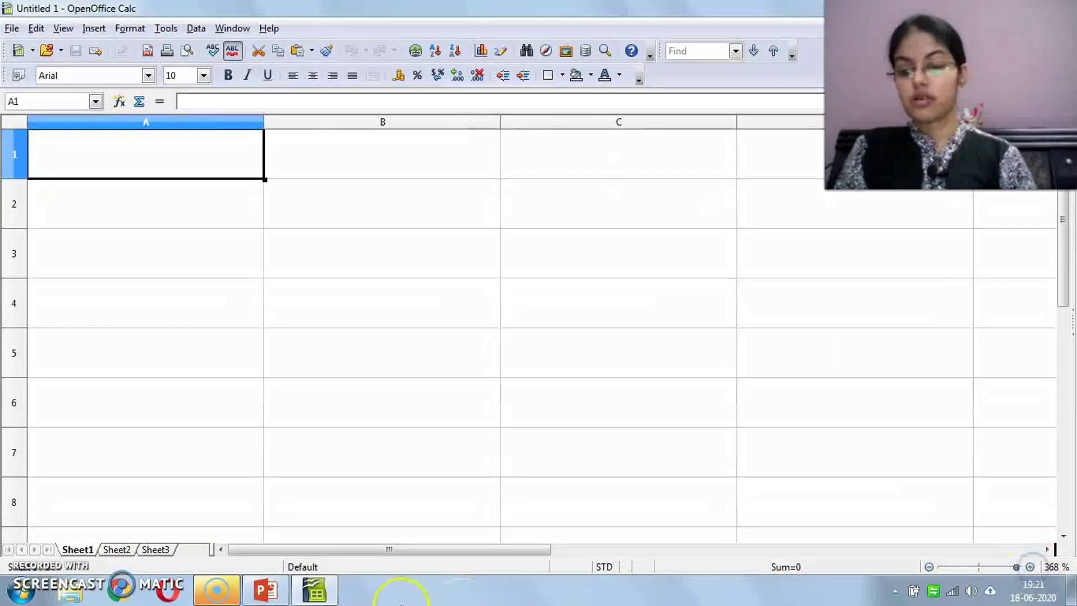
- Switch to the PowerPoint presentation and view the Calc Spreadsheet basics slide in full screen, leaving the slide show when finished
{"action": "left_click", "coordinate": [264, 590]}
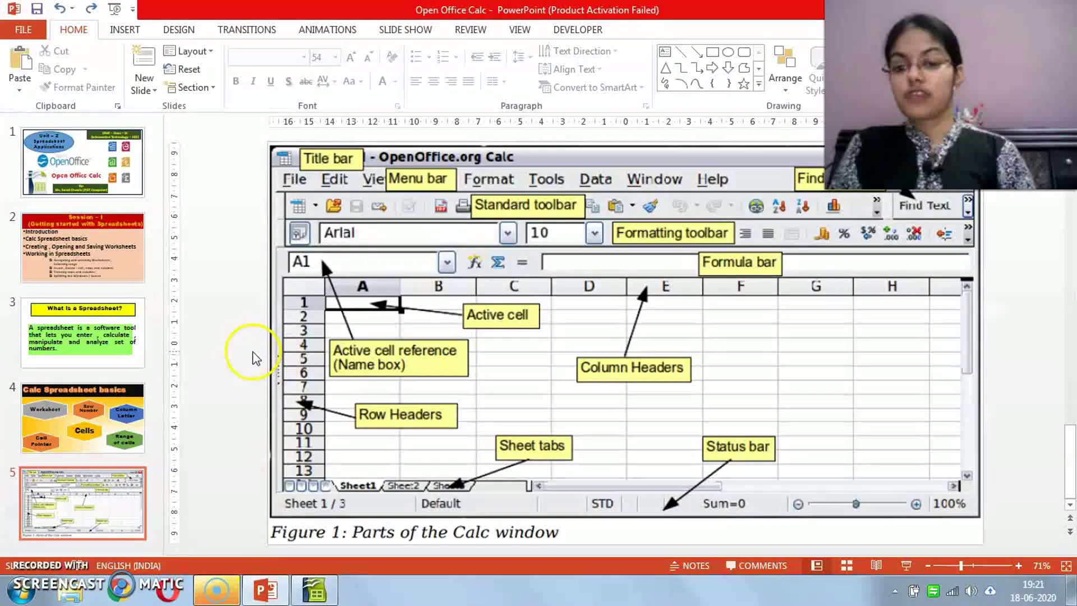
{"action": "left_click", "coordinate": [309, 362]}
{"action": "key", "text": "shift+F5"}
{"action": "key", "text": "Left"}
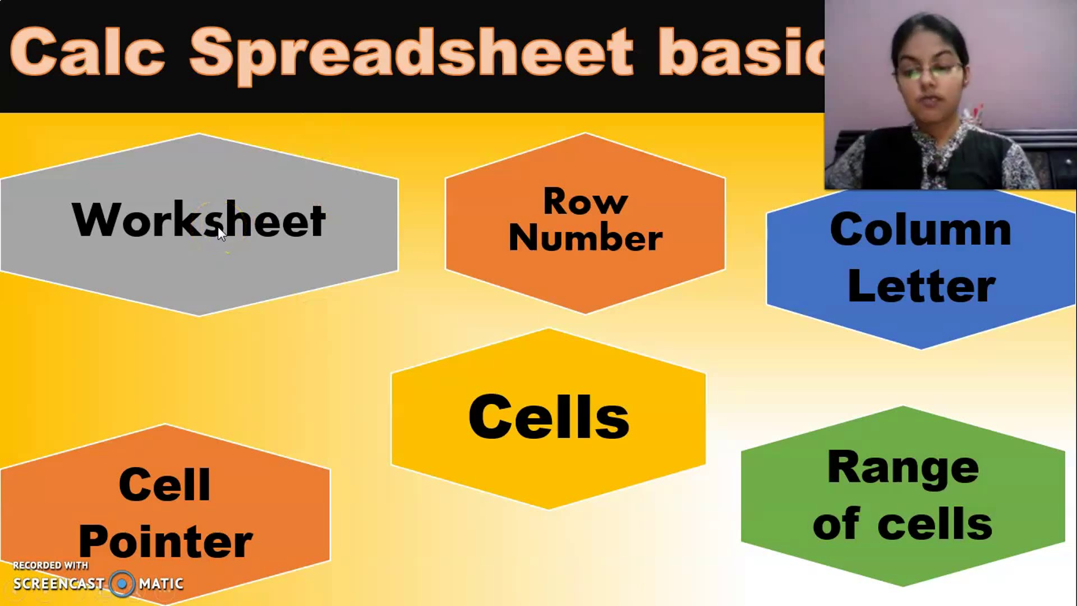
{"action": "key", "text": "Escape"}
- Switch back to OpenOffice Calc and look through the worksheets Sheet1, Sheet2 and Sheet3
{"action": "left_click", "coordinate": [306, 593]}
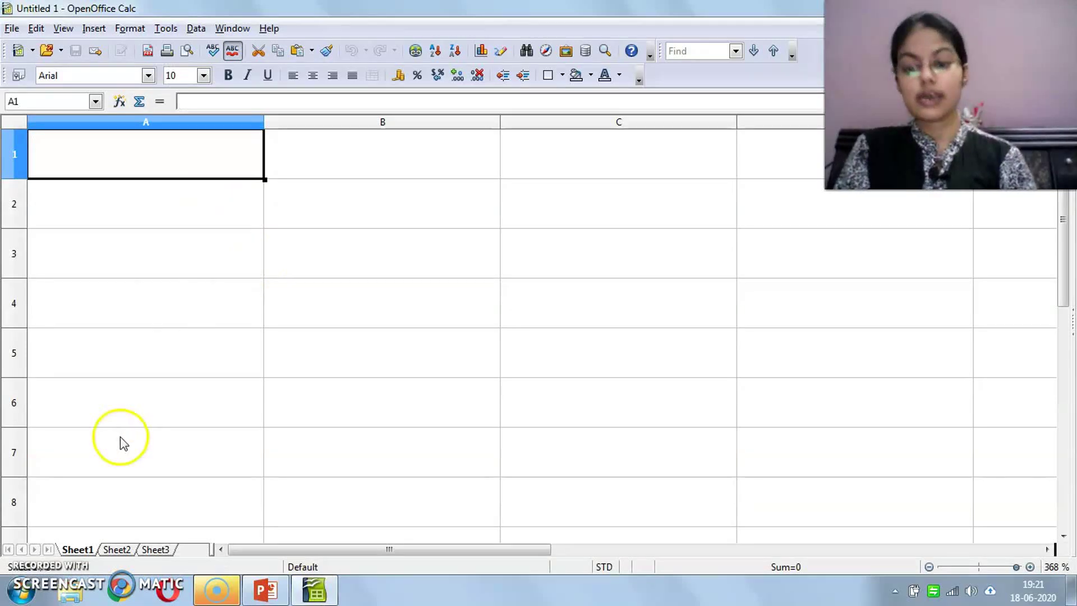
{"action": "left_click", "coordinate": [115, 550]}
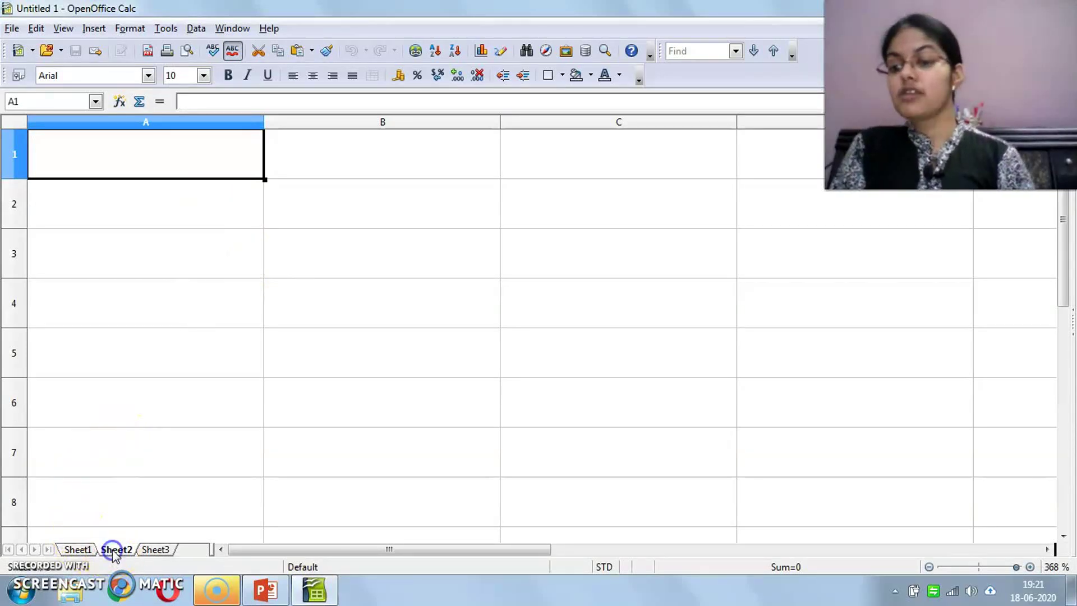
{"action": "left_click", "coordinate": [147, 551]}
{"action": "left_click", "coordinate": [79, 548]}
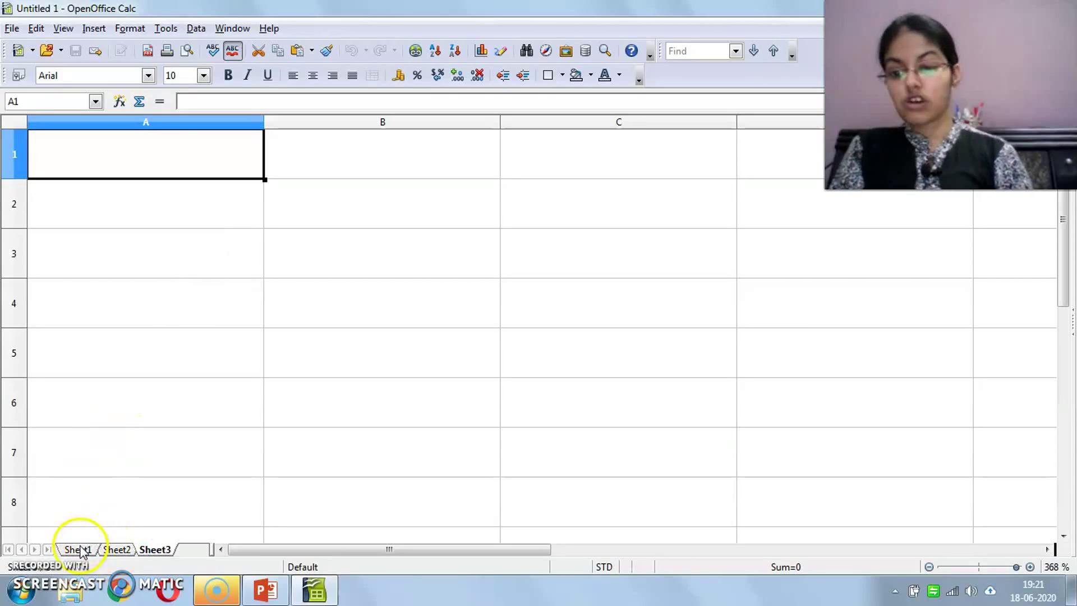
{"action": "left_click", "coordinate": [118, 551]}
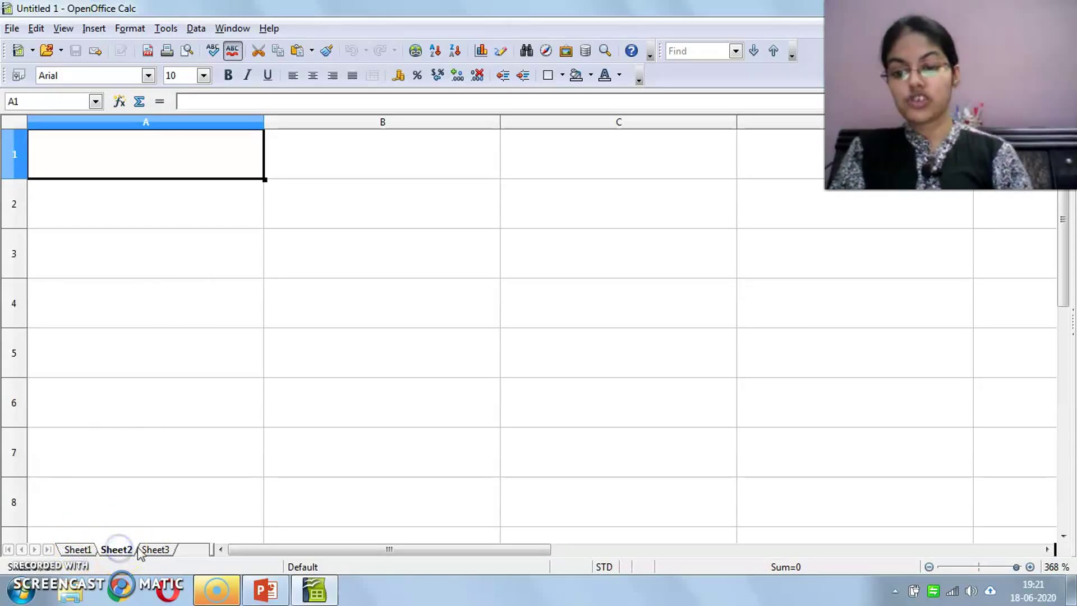
{"action": "left_click", "coordinate": [153, 551]}
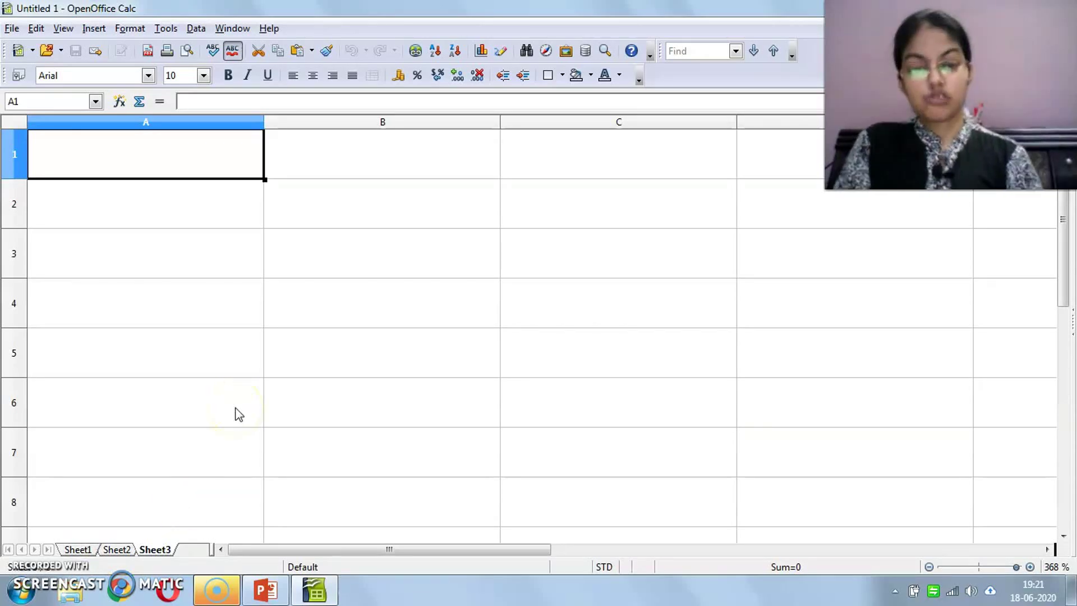
- Return to Sheet1, highlight the block of cells from A1 to D7, and select only cell C6
{"action": "left_click", "coordinate": [77, 550]}
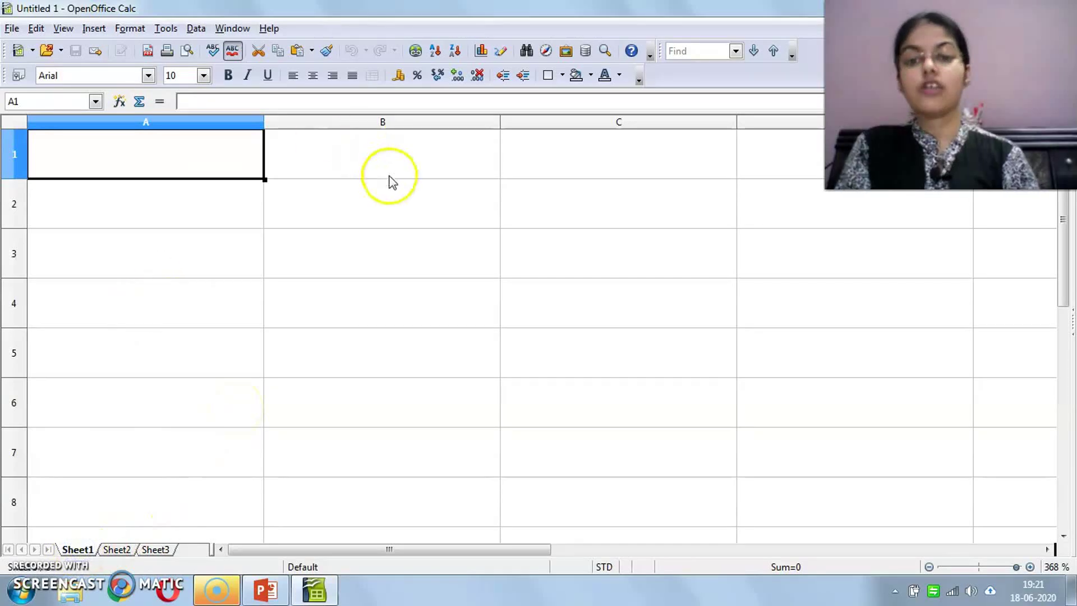
{"action": "left_click_drag", "start_coordinate": [171, 161], "coordinate": [803, 443]}
{"action": "left_click", "coordinate": [627, 427]}
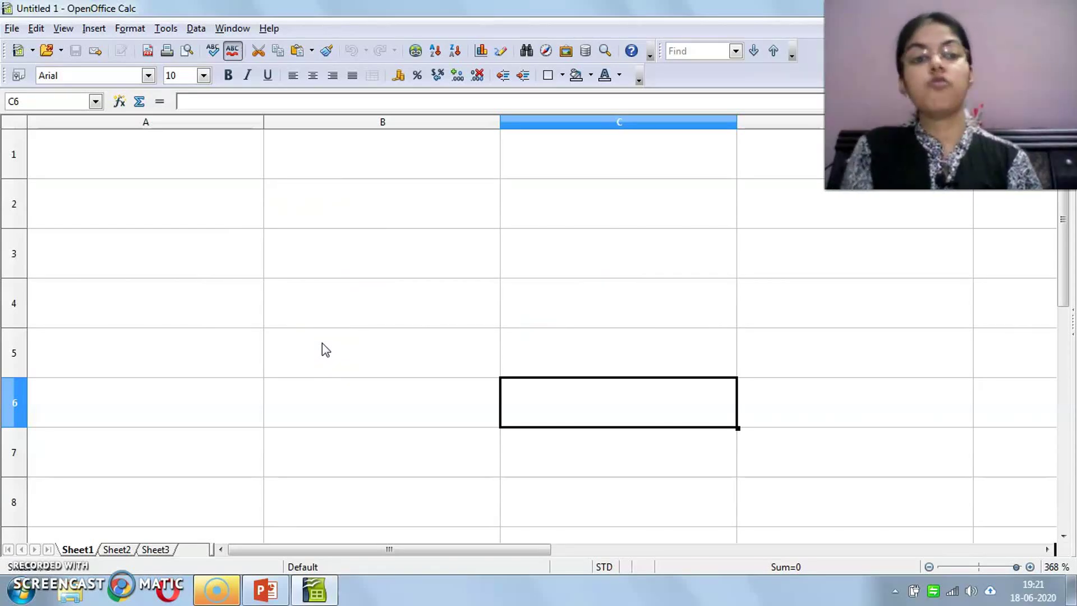
- Check the basics slide in PowerPoint, return to Calc, and select rows 1 through 5 one at a time
{"action": "left_click", "coordinate": [268, 590]}
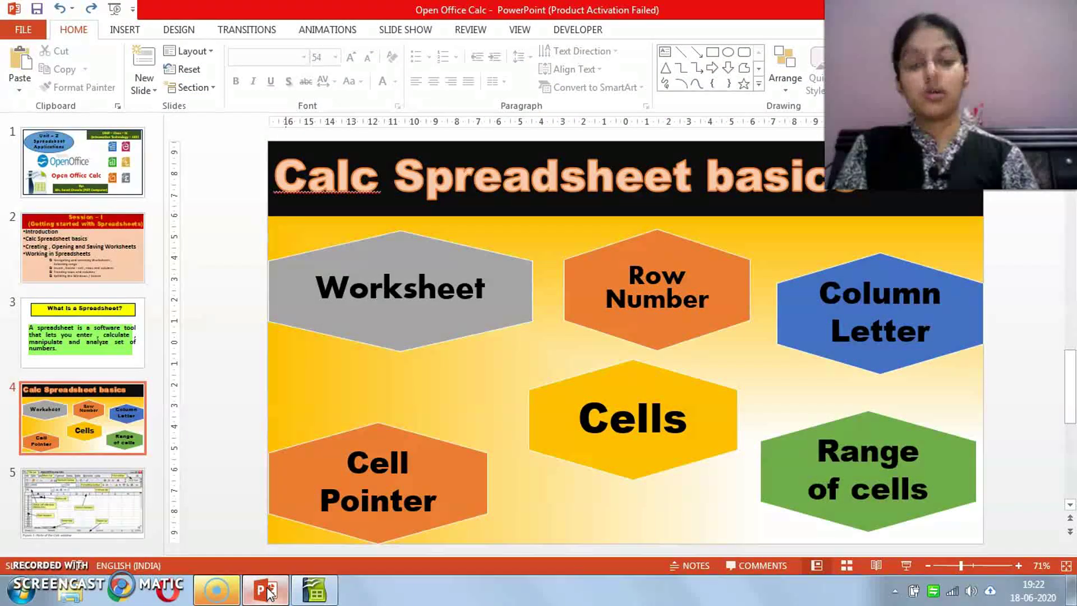
{"action": "left_click", "coordinate": [269, 590]}
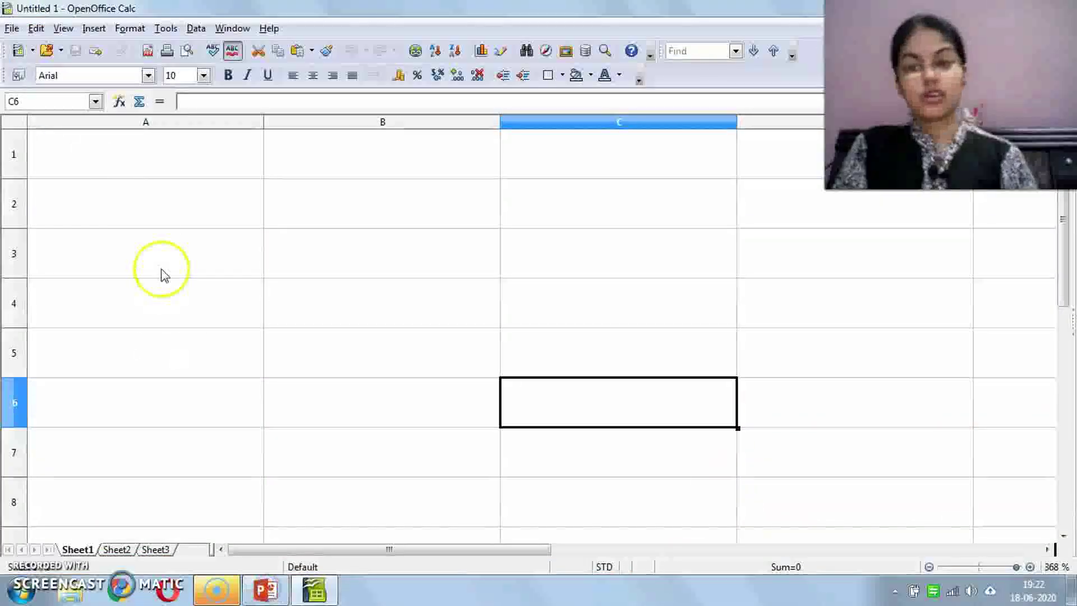
{"action": "left_click", "coordinate": [13, 163]}
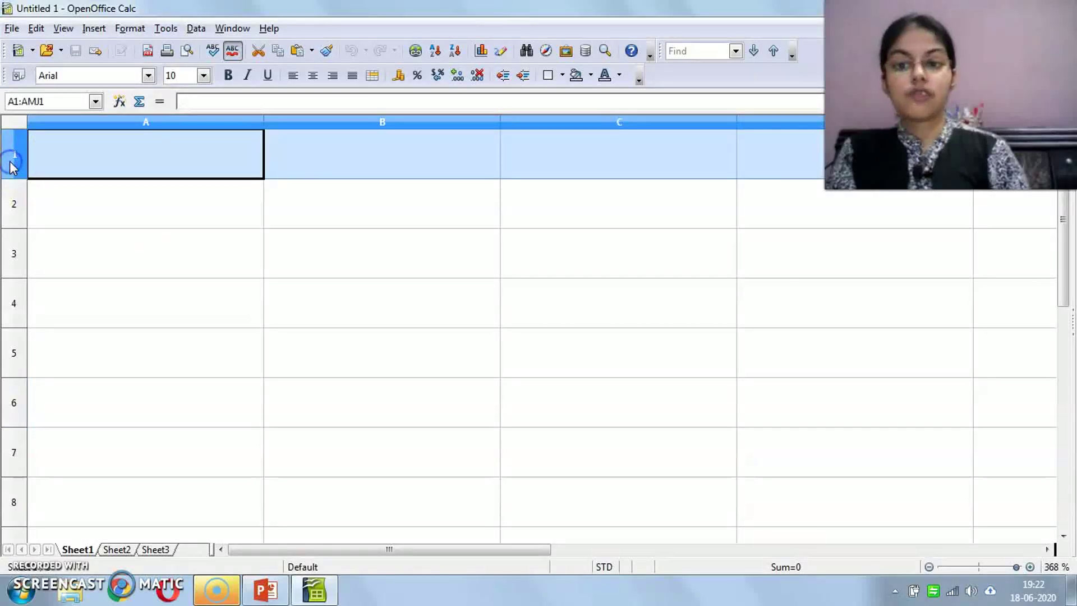
{"action": "left_click", "coordinate": [13, 203]}
{"action": "left_click", "coordinate": [12, 255]}
{"action": "left_click", "coordinate": [13, 306]}
{"action": "left_click", "coordinate": [12, 352]}
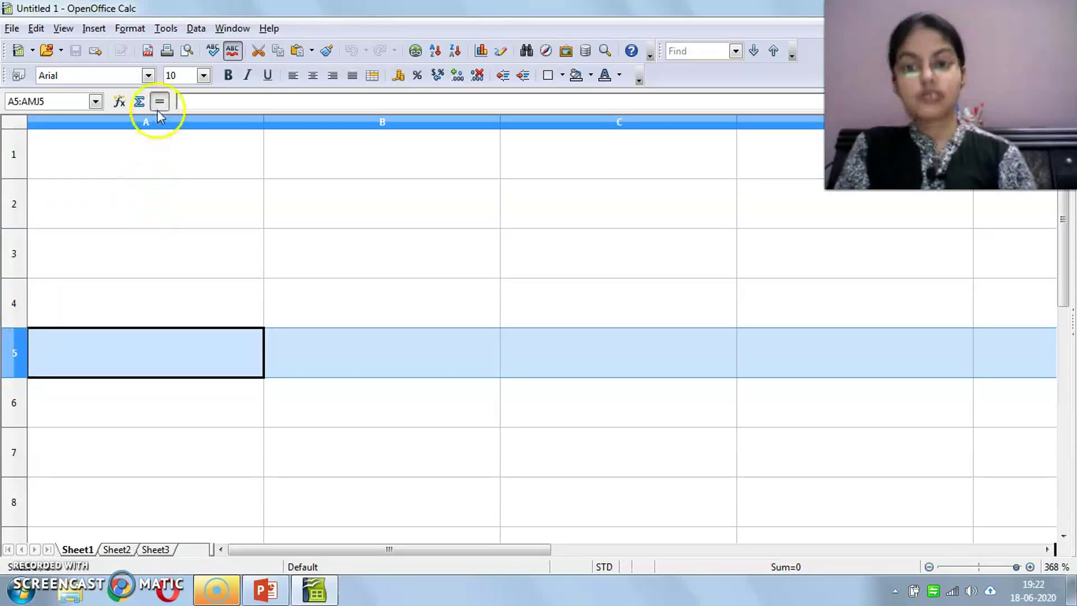
- Select columns A, B, C and D of Sheet1 one after another
{"action": "left_click", "coordinate": [156, 121]}
{"action": "left_click", "coordinate": [305, 121]}
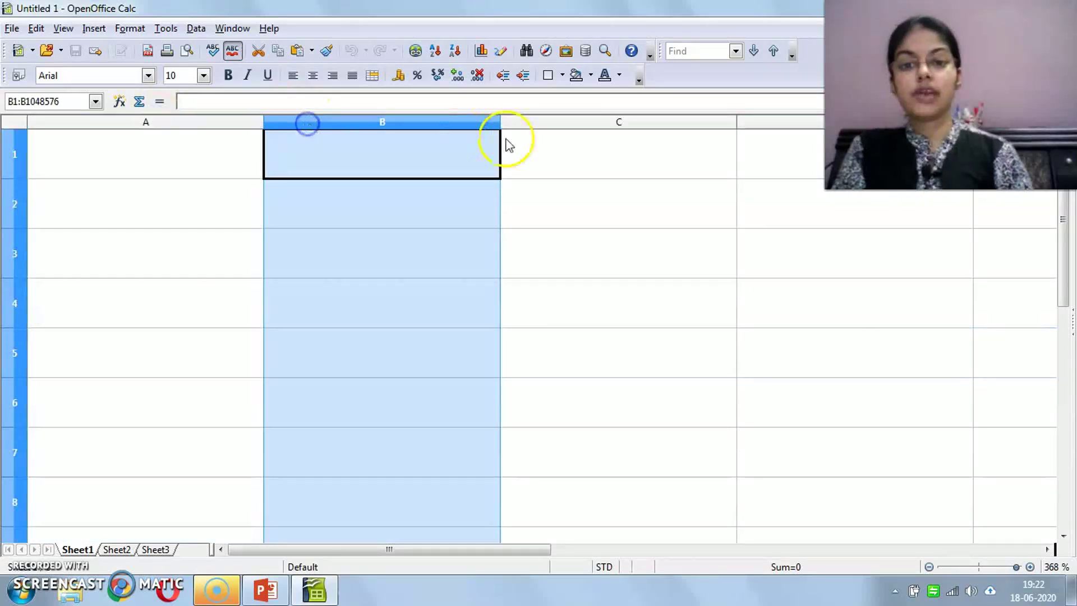
{"action": "left_click", "coordinate": [542, 122]}
{"action": "left_click", "coordinate": [750, 122]}
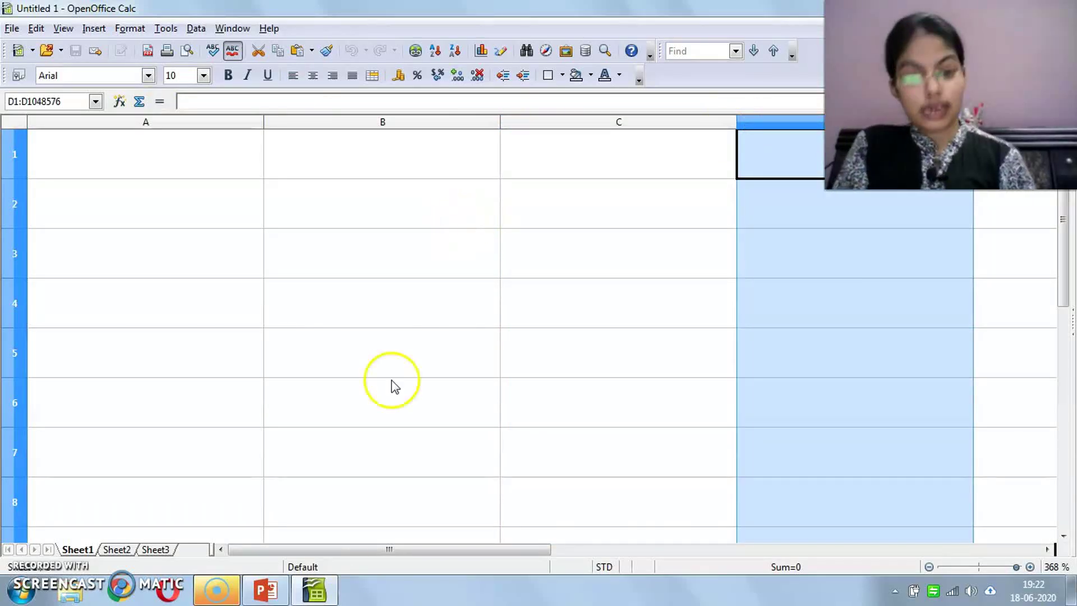
- Check the basics slide in PowerPoint, return to Calc, and select cells A3 and B3 together and individually, ending on B3
{"action": "left_click", "coordinate": [268, 586]}
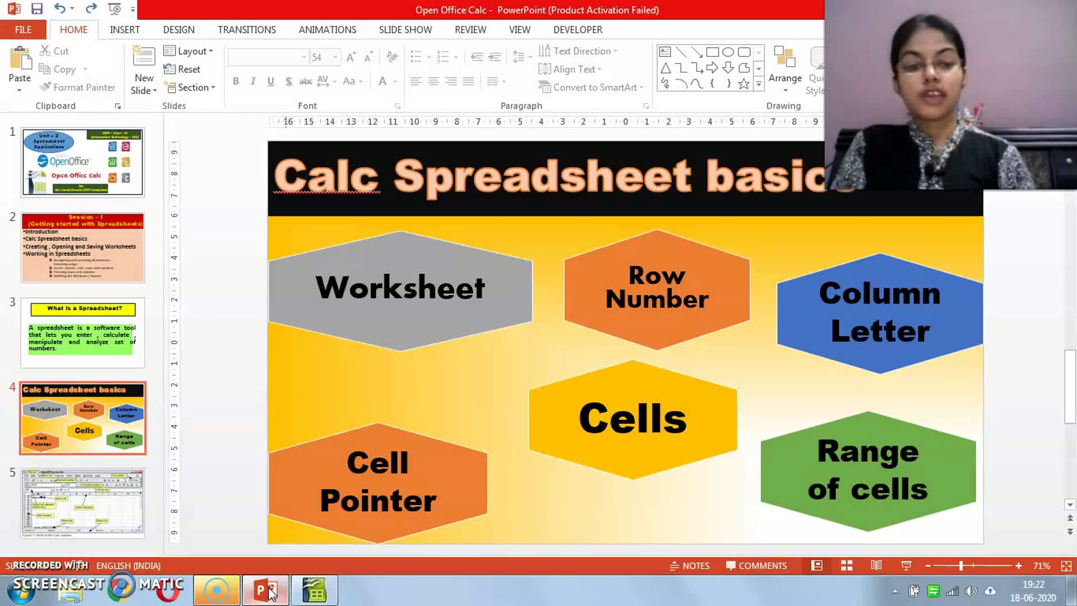
{"action": "left_click", "coordinate": [269, 590]}
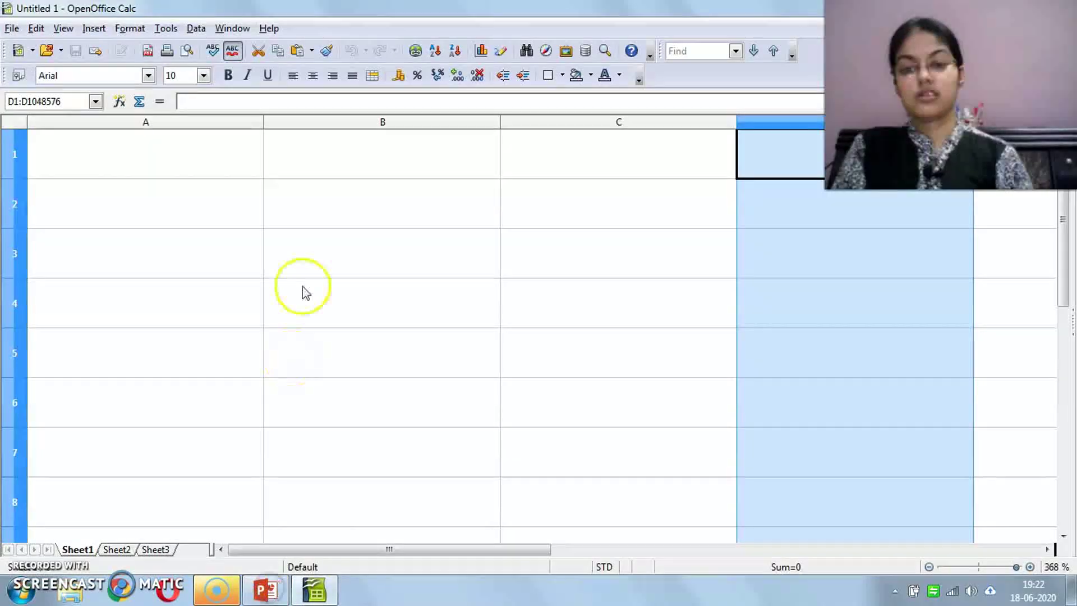
{"action": "left_click", "coordinate": [379, 246]}
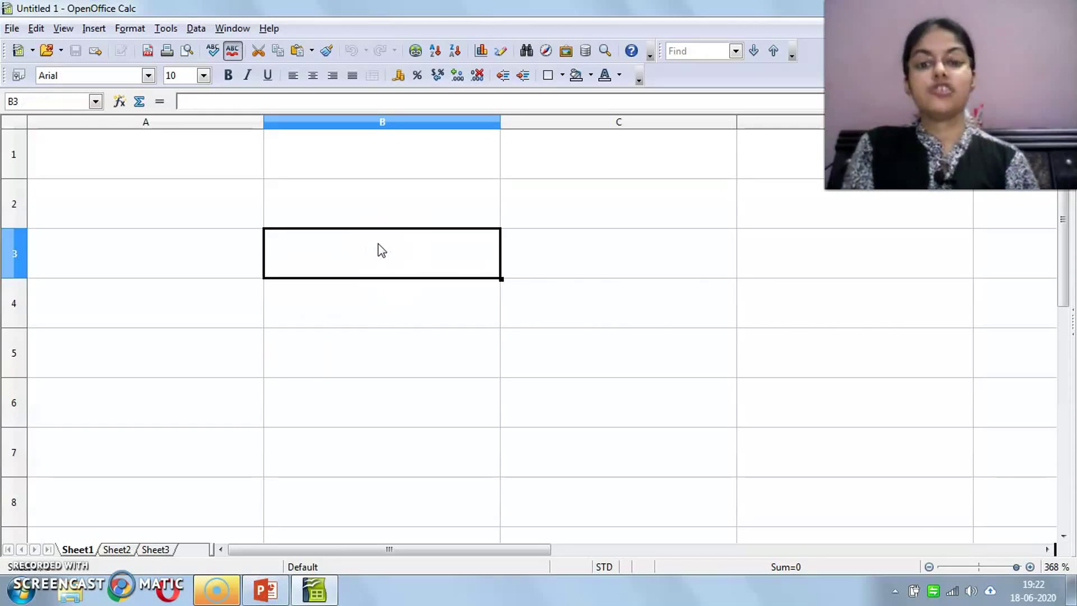
{"action": "left_click", "coordinate": [379, 249]}
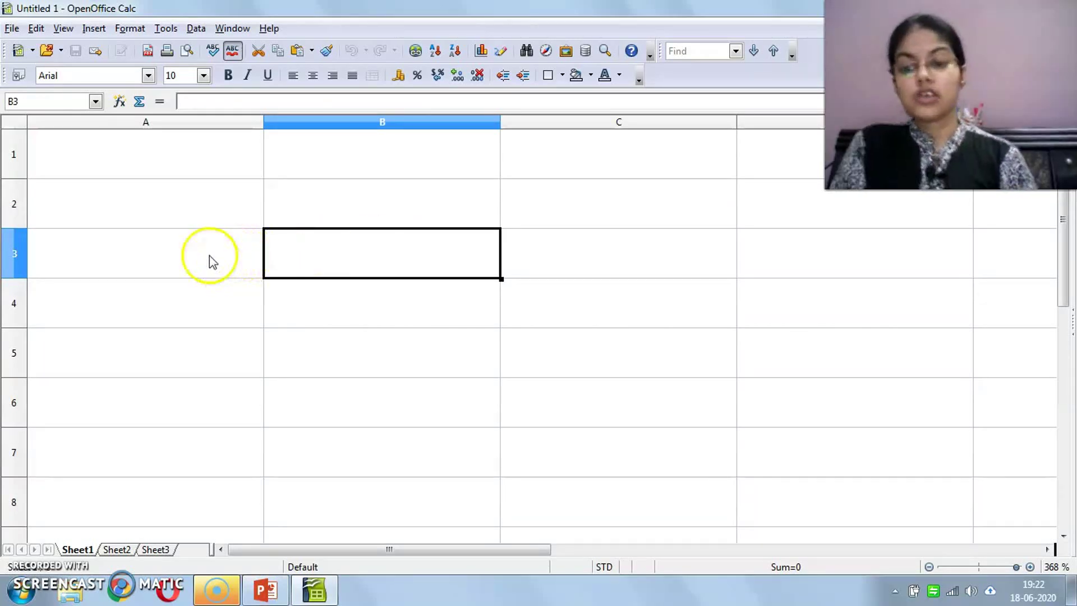
{"action": "left_click_drag", "start_coordinate": [154, 256], "coordinate": [274, 245]}
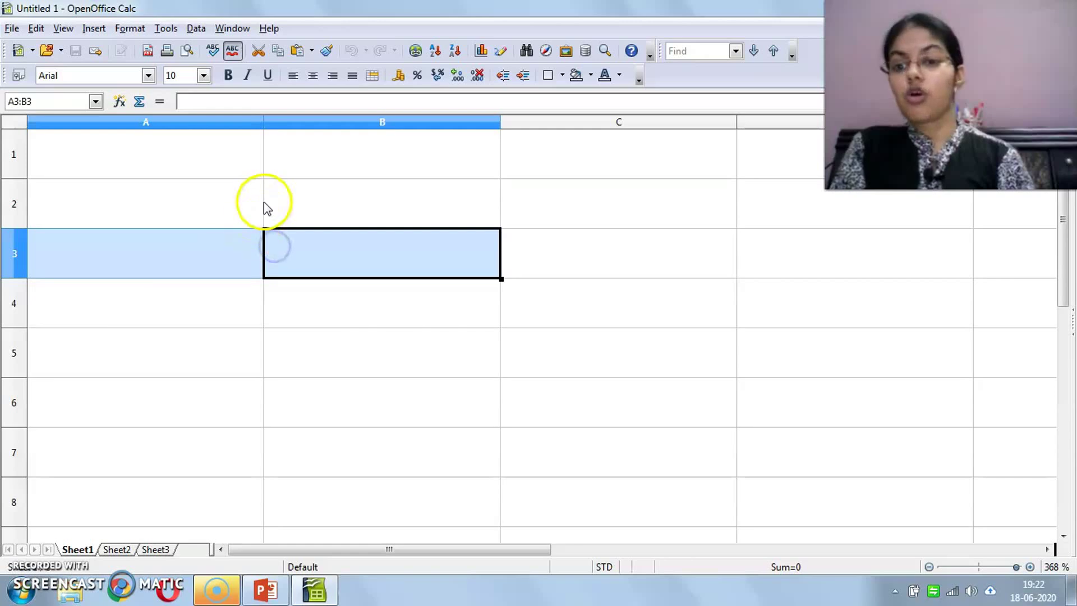
{"action": "left_click", "coordinate": [214, 256]}
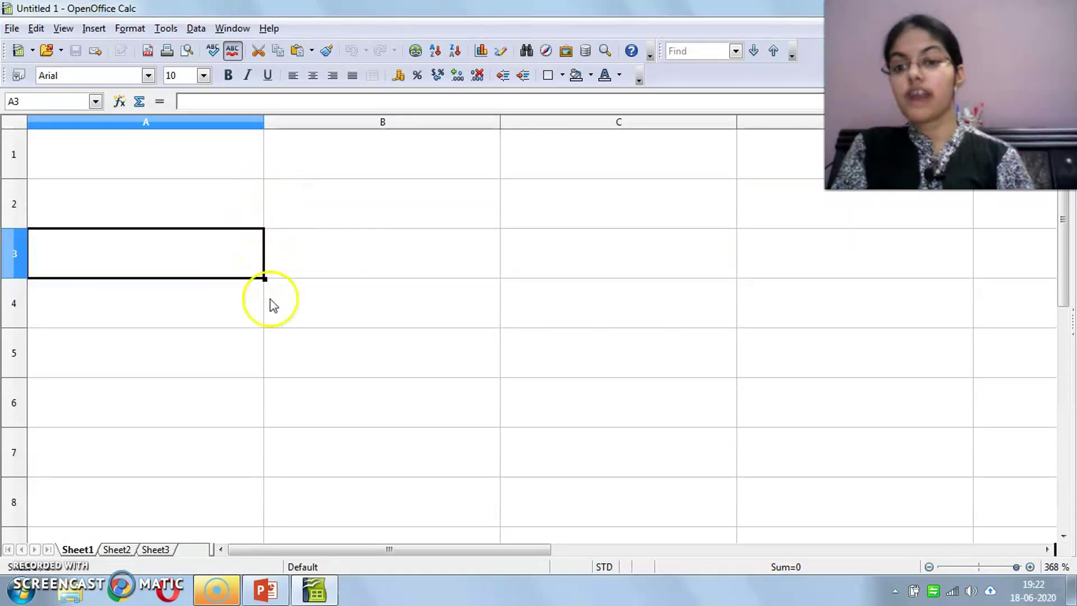
{"action": "left_click", "coordinate": [308, 254]}
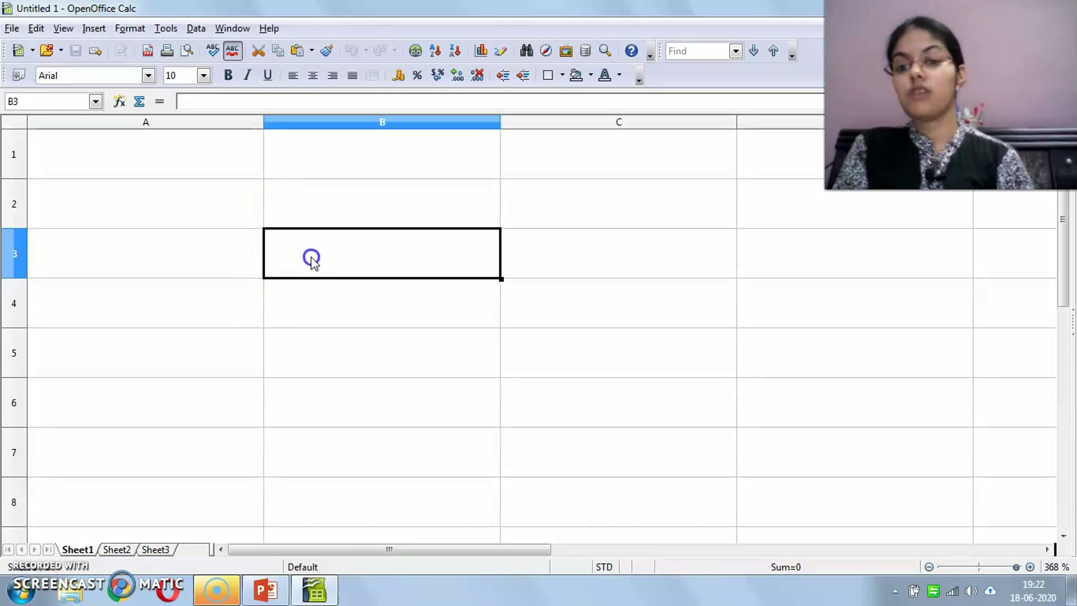
{"action": "left_click", "coordinate": [261, 231]}
{"action": "left_click", "coordinate": [267, 233]}
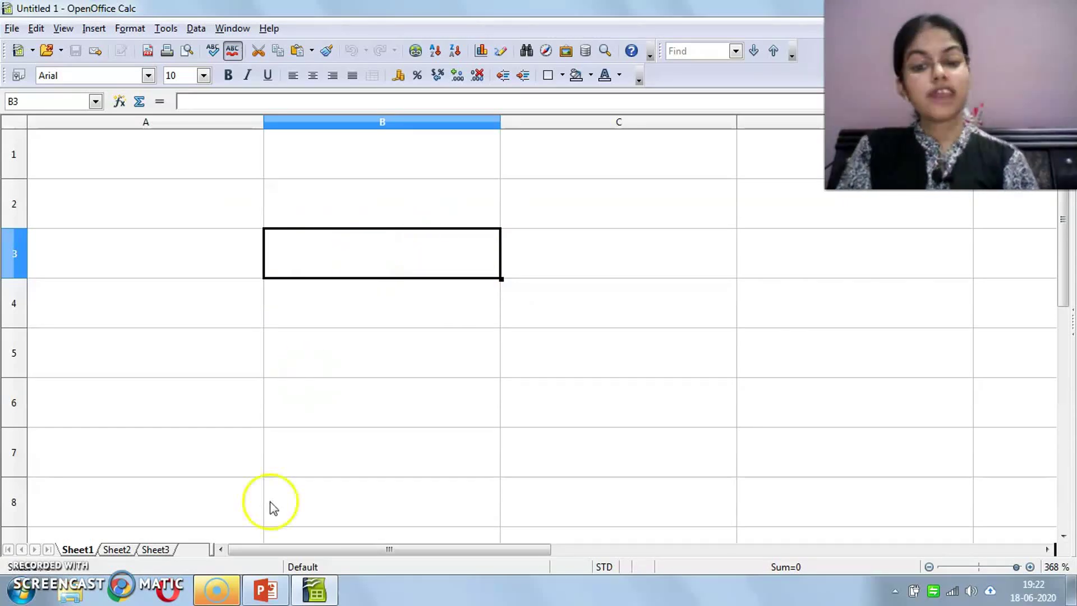
- Check the basics slide in PowerPoint, return to Calc, and select the ranges A2:C5, A2:B3, C5:D6 and A2:C4 in turn
{"action": "left_click", "coordinate": [259, 590]}
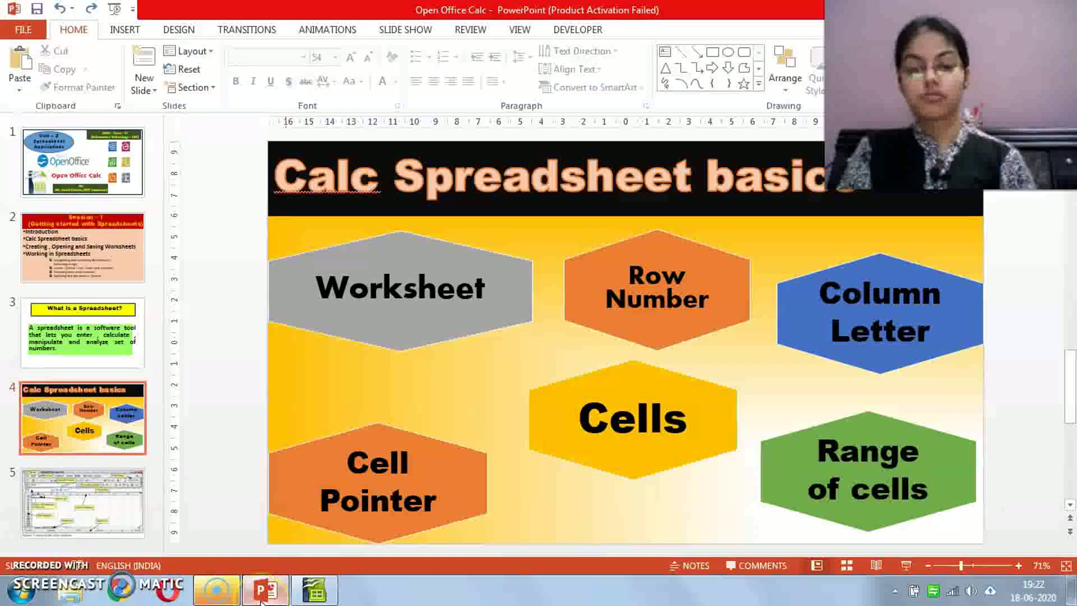
{"action": "left_click", "coordinate": [313, 588]}
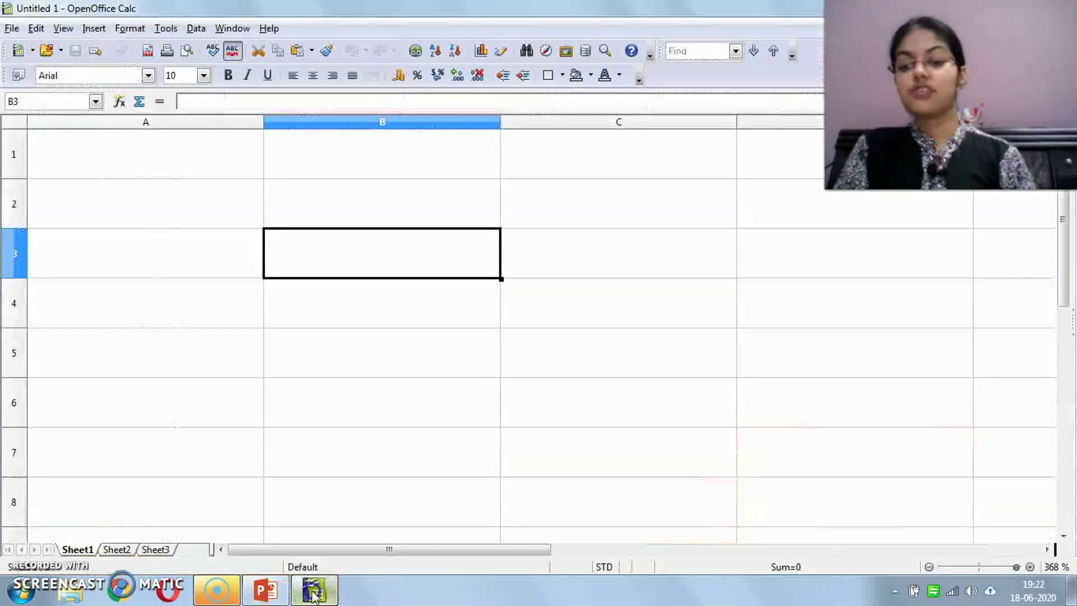
{"action": "left_click_drag", "start_coordinate": [174, 209], "coordinate": [644, 359]}
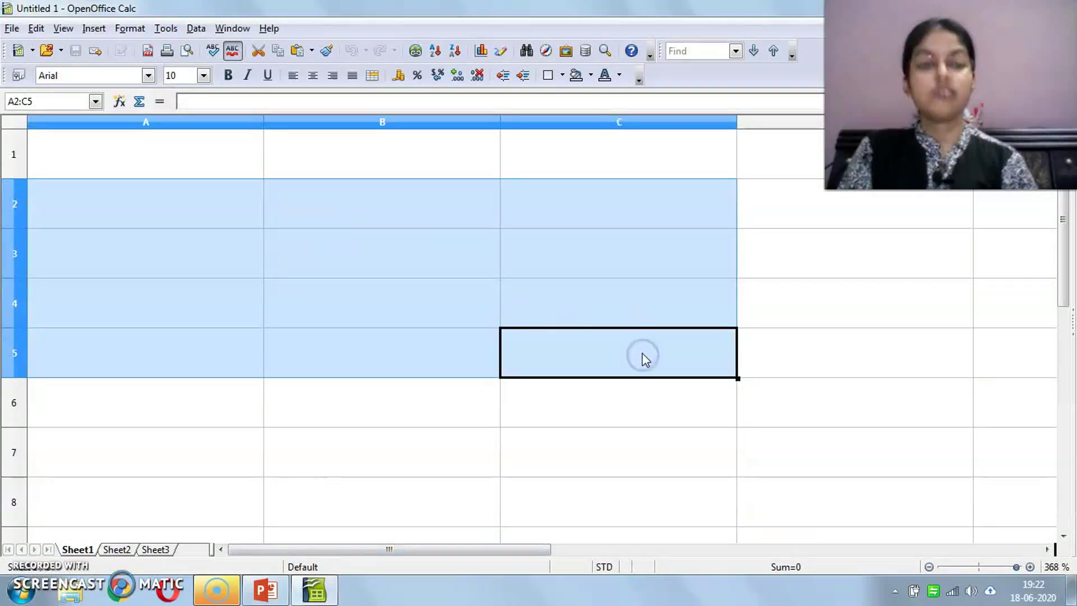
{"action": "left_click_drag", "start_coordinate": [192, 203], "coordinate": [305, 252]}
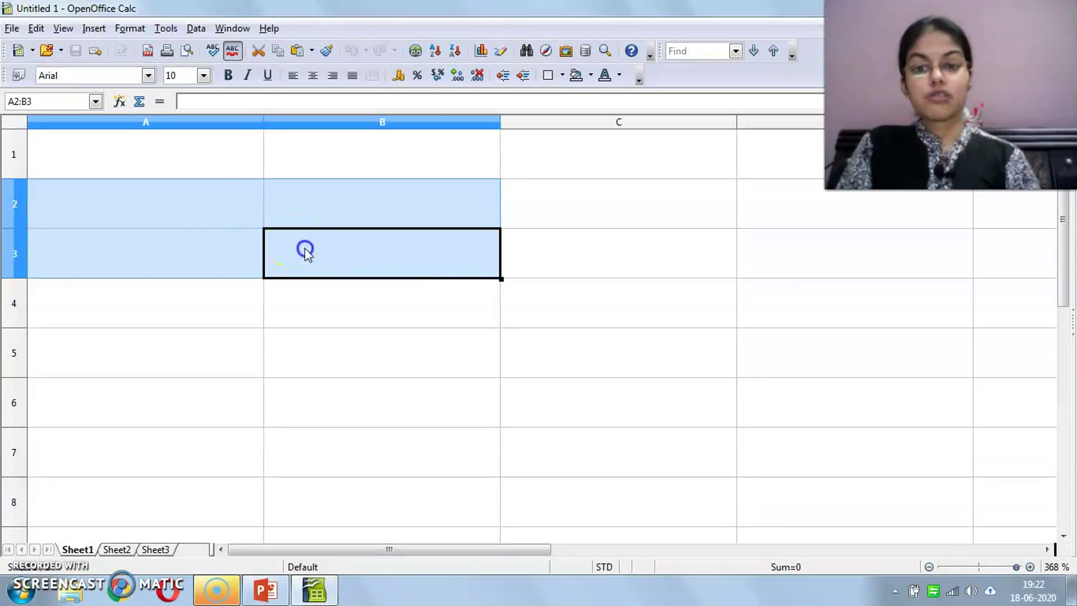
{"action": "left_click_drag", "start_coordinate": [605, 347], "coordinate": [752, 415]}
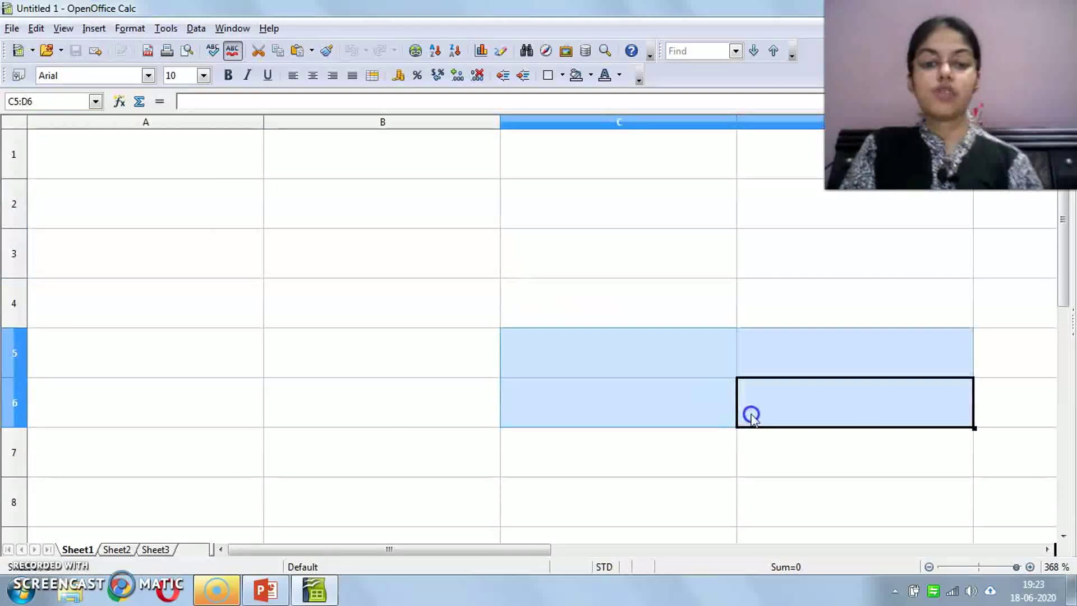
{"action": "left_click_drag", "start_coordinate": [205, 200], "coordinate": [565, 325]}
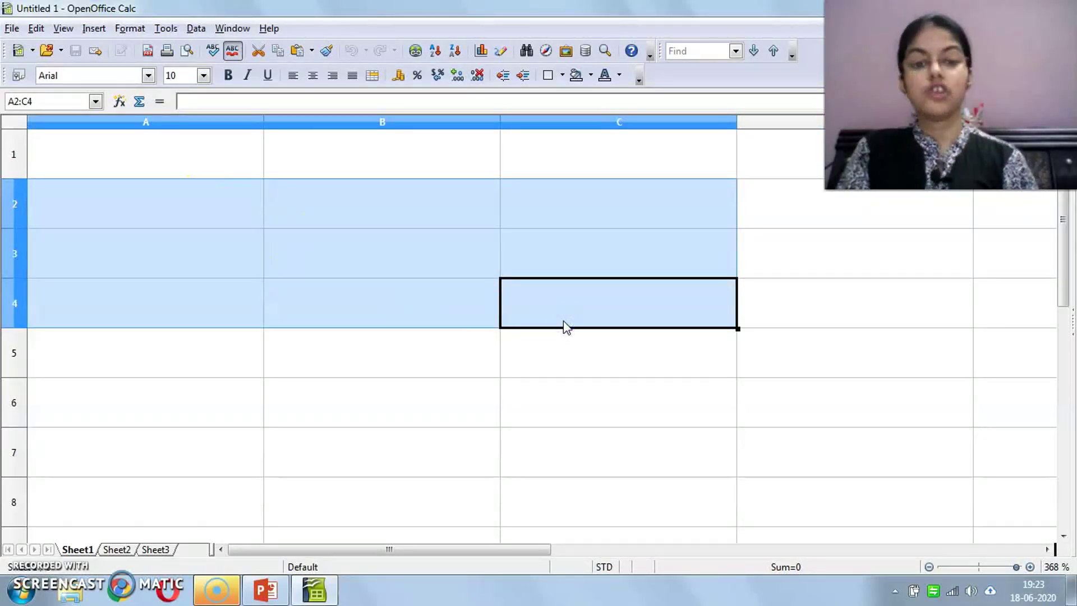
- Move the cell pointer in Sheet1 through cells B6, A2, B2, B3, C3, B4, A2, B2 and C5
{"action": "left_click", "coordinate": [499, 385]}
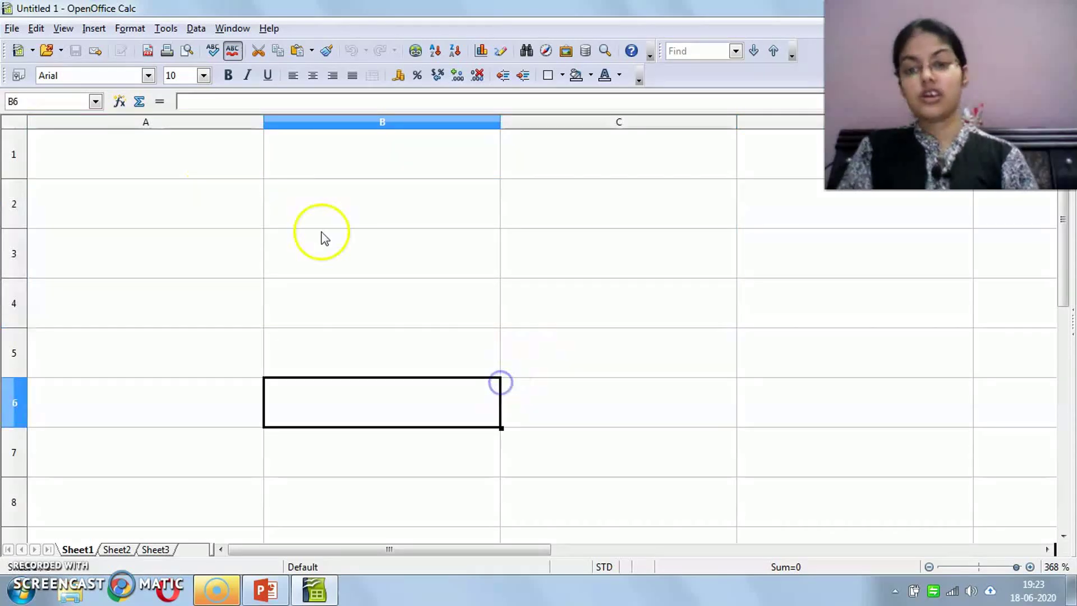
{"action": "left_click", "coordinate": [158, 211]}
{"action": "left_click", "coordinate": [298, 209]}
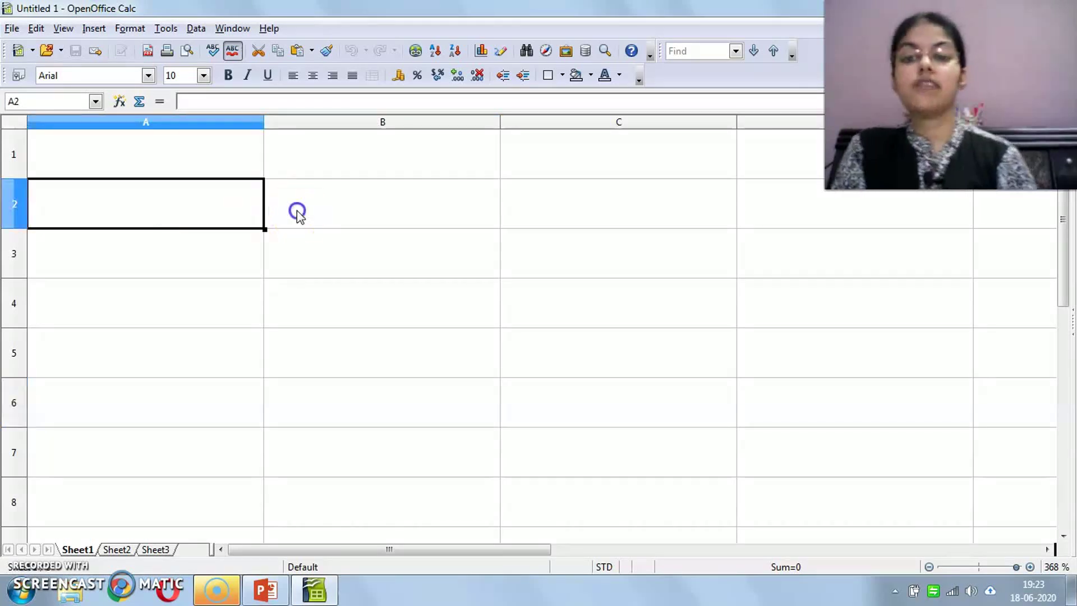
{"action": "left_click", "coordinate": [332, 256]}
{"action": "left_click", "coordinate": [570, 259]}
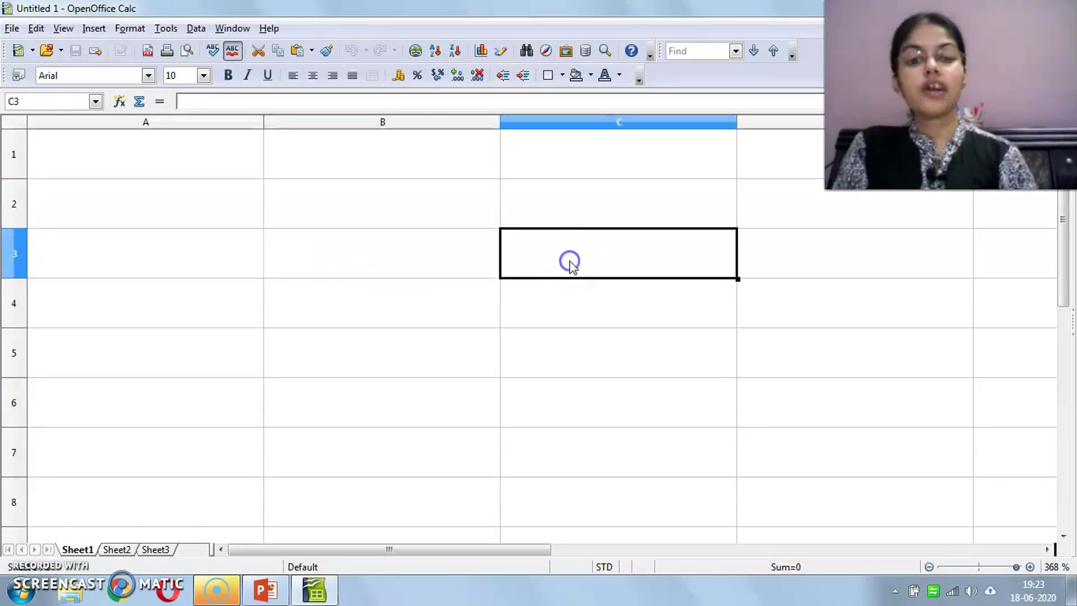
{"action": "left_click", "coordinate": [388, 308]}
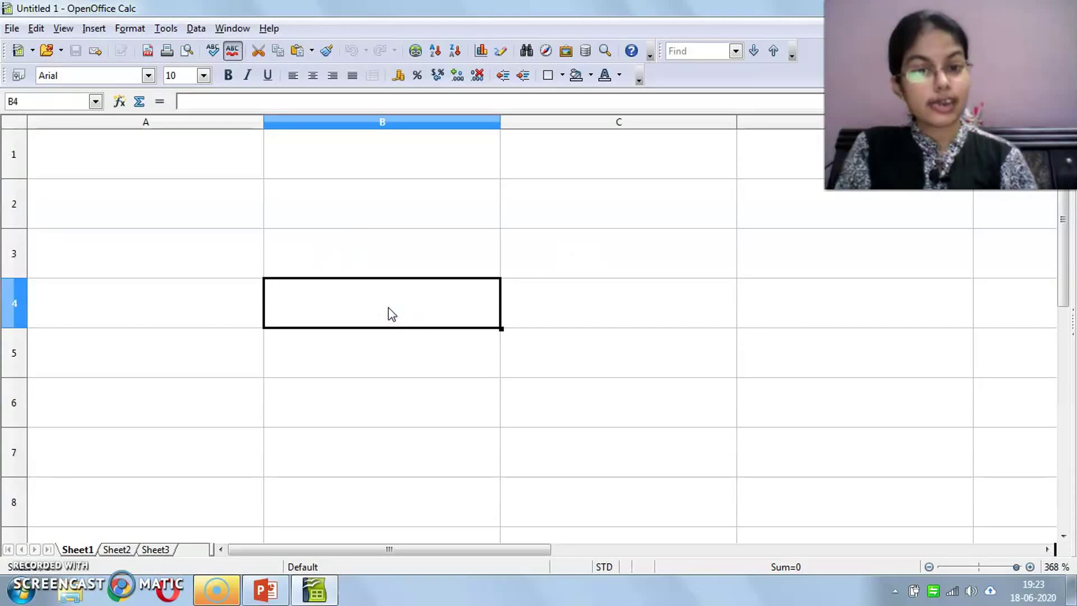
{"action": "left_click", "coordinate": [173, 220]}
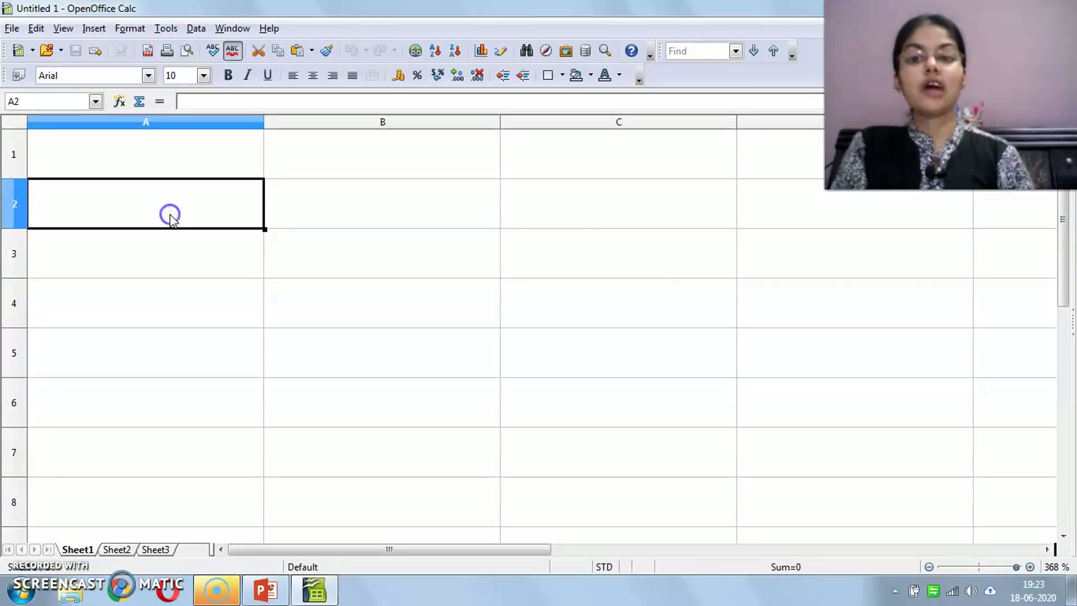
{"action": "left_click", "coordinate": [322, 225]}
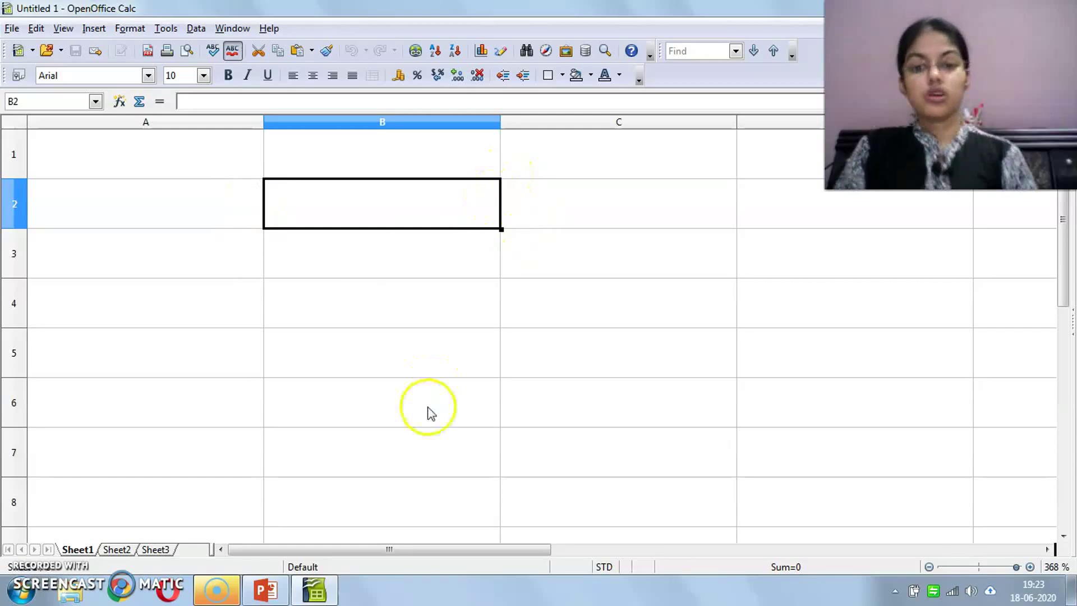
{"action": "left_click", "coordinate": [610, 356]}
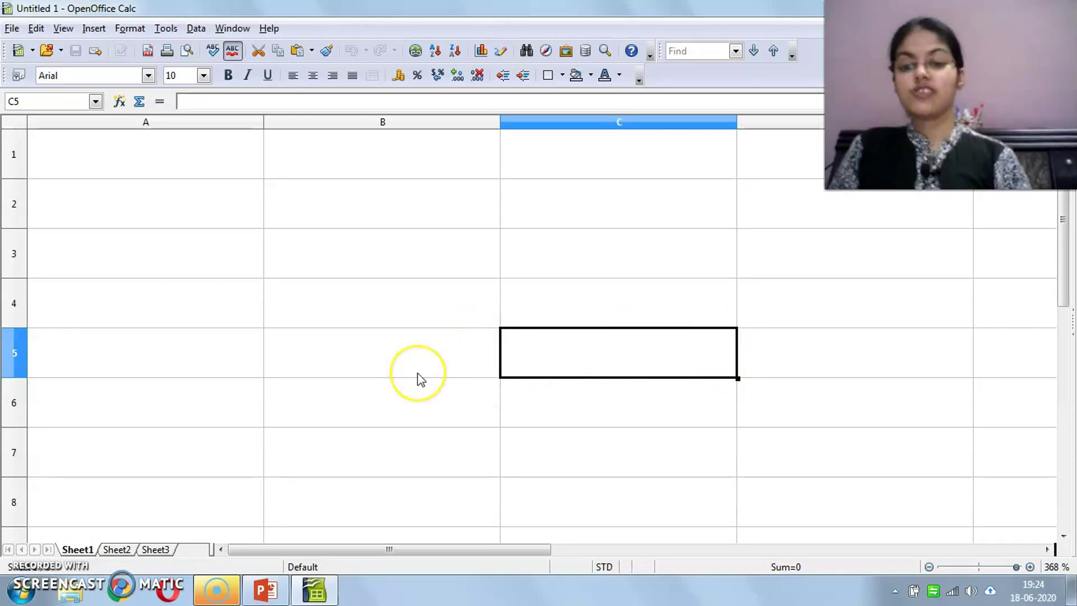
- Select cells D22, E21, C20 and B17 further down the sheet in turn, checking each active cell's reference in the Name Box
{"action": "scroll", "coordinate": [416, 378], "scroll_direction": "down", "scroll_amount": 5}
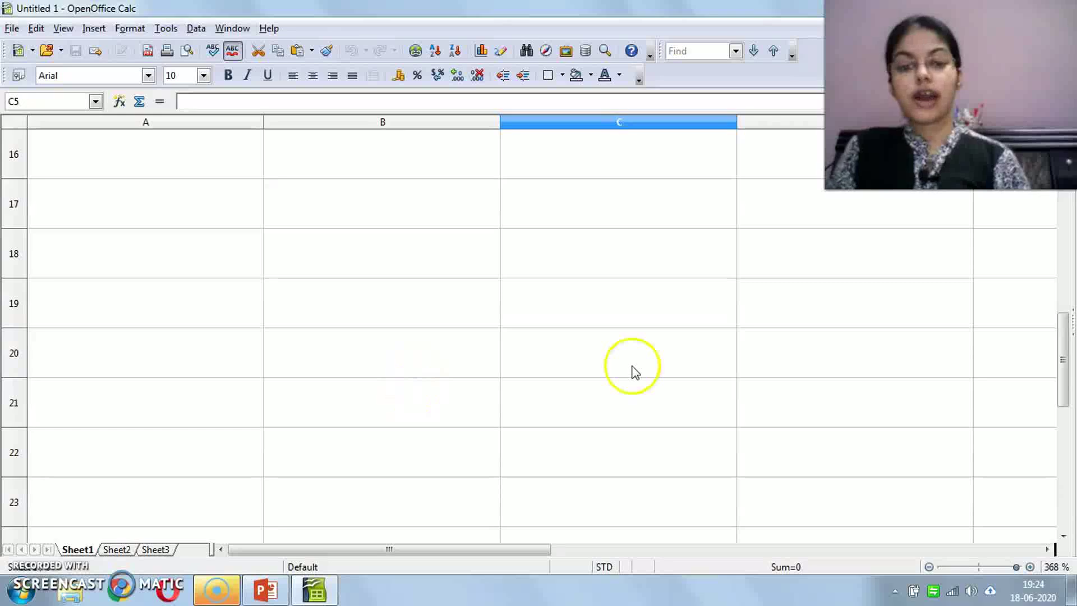
{"action": "left_click", "coordinate": [893, 440]}
{"action": "left_click_drag", "start_coordinate": [543, 551], "coordinate": [722, 540]}
{"action": "left_click", "coordinate": [674, 399]}
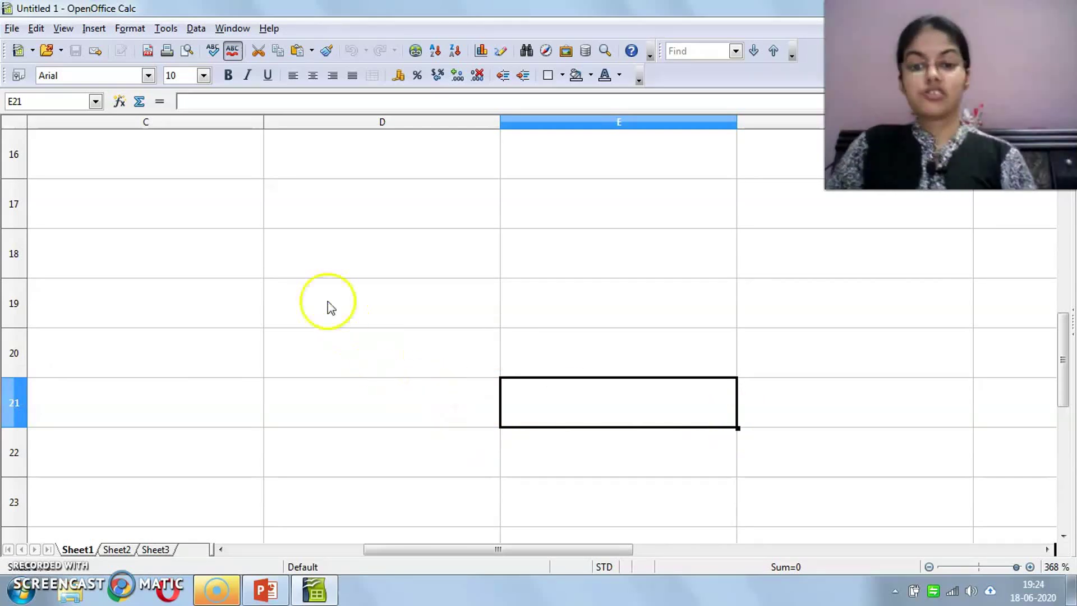
{"action": "left_click", "coordinate": [43, 104]}
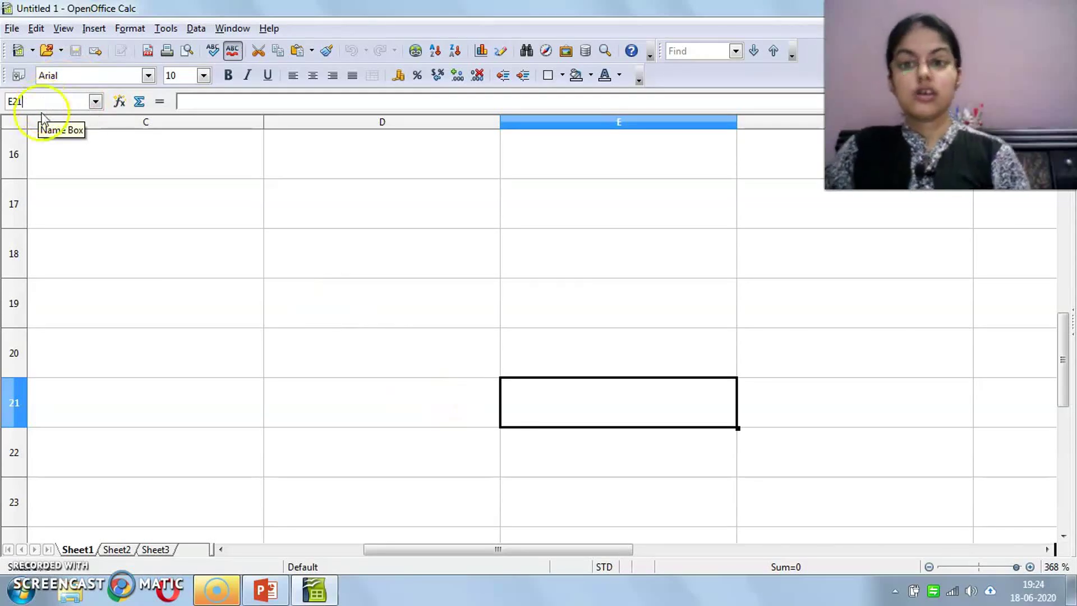
{"action": "left_click", "coordinate": [182, 347]}
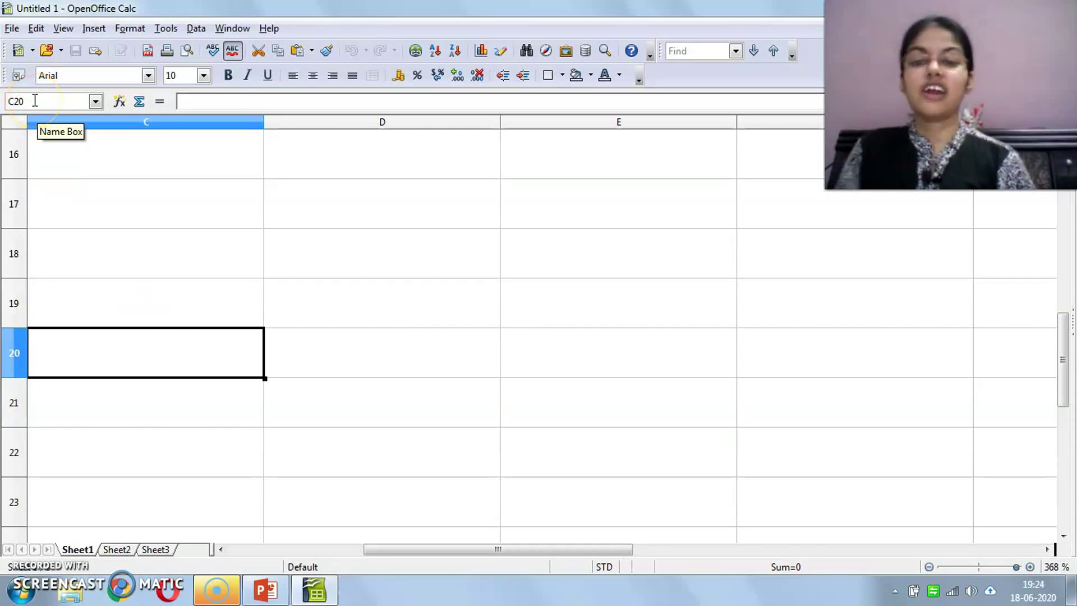
{"action": "left_click_drag", "start_coordinate": [464, 548], "coordinate": [306, 530]}
{"action": "left_click", "coordinate": [393, 206]}
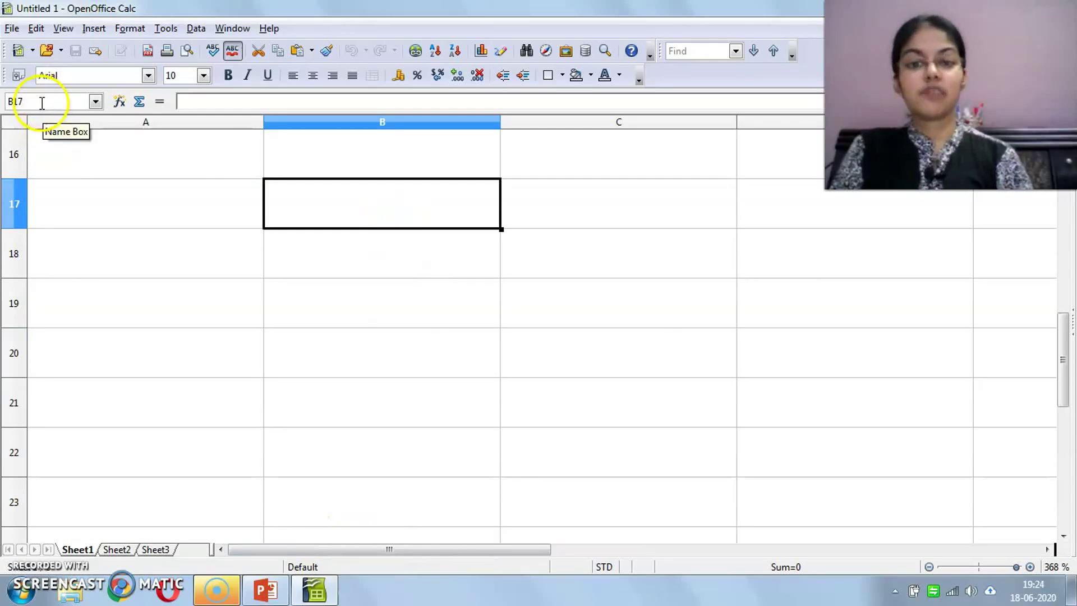
- Select cell B2, then jump to cell D5 by entering d5 as the reference in the Name Box
{"action": "scroll", "coordinate": [173, 334], "scroll_direction": "up", "scroll_amount": 5}
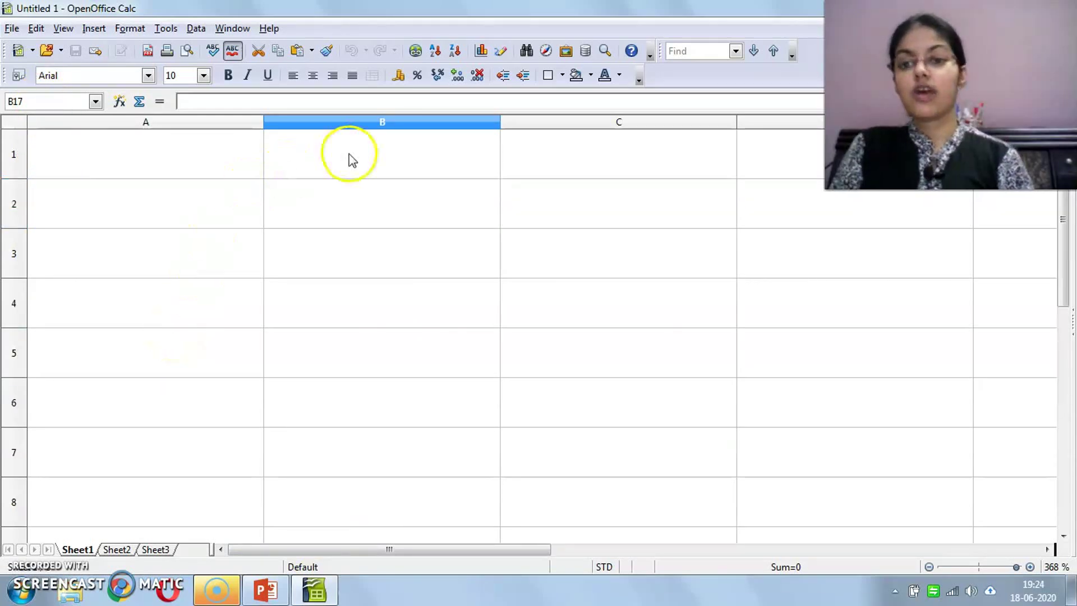
{"action": "left_click", "coordinate": [329, 199]}
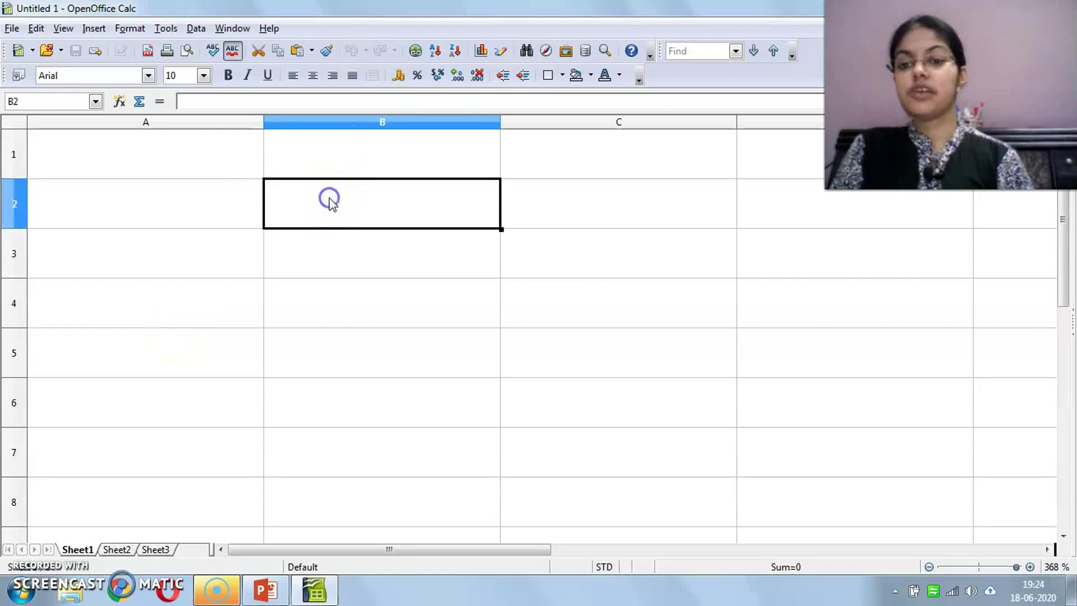
{"action": "left_click", "coordinate": [35, 101]}
{"action": "key", "text": "BackSpace"}
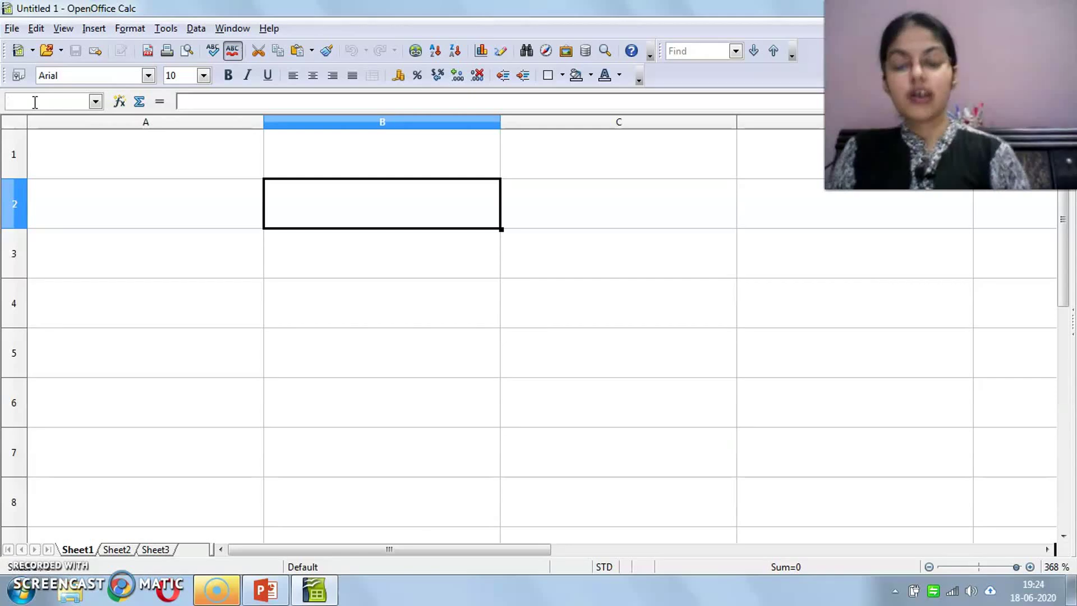
{"action": "type", "text": "d5"}
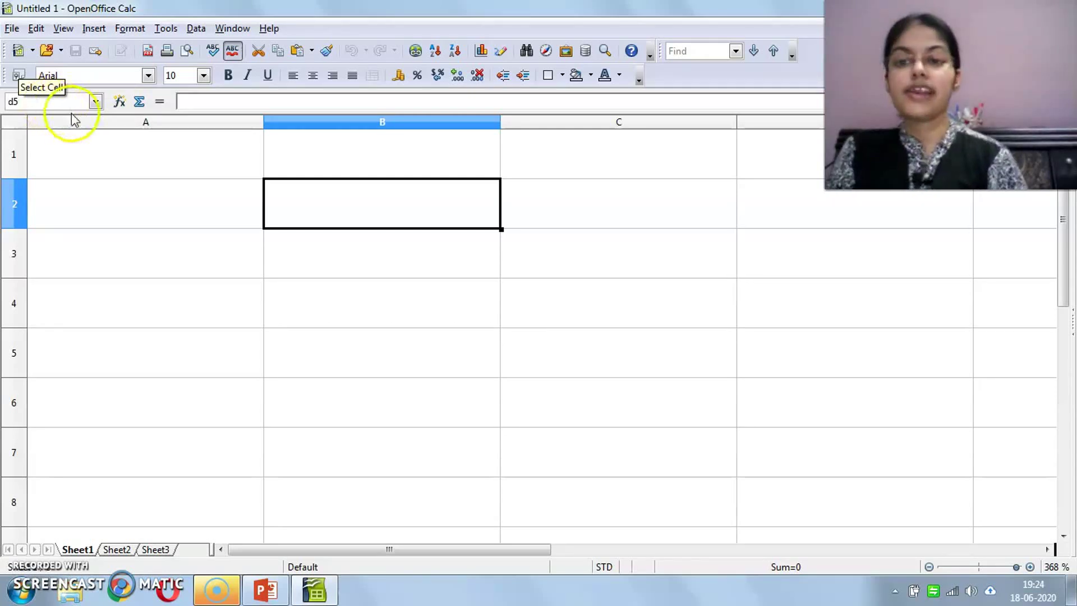
{"action": "key", "text": "Return"}
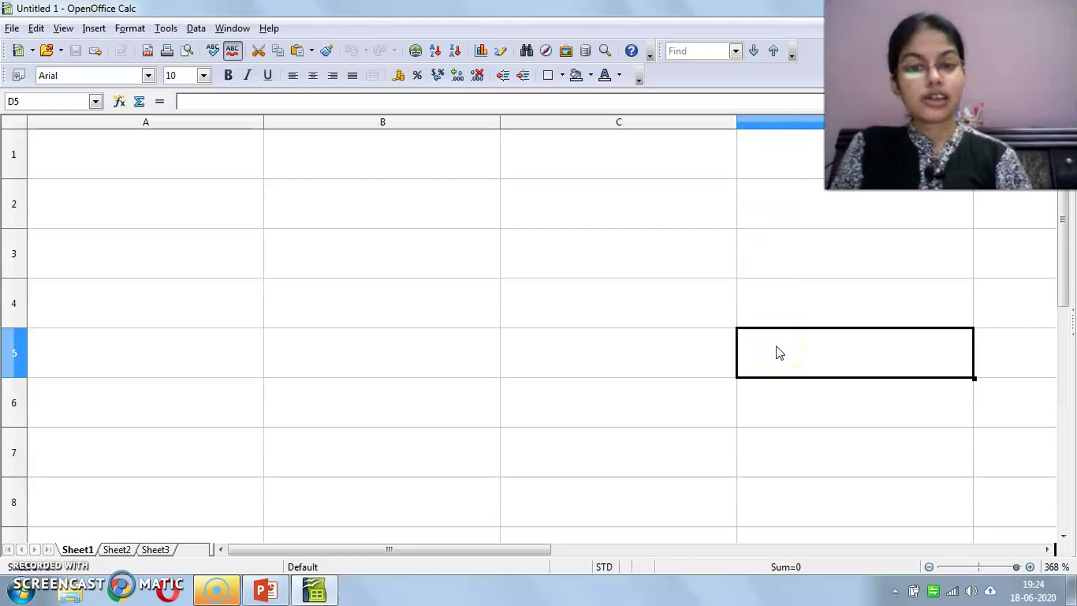
- Switch to PowerPoint, present the Calc Spreadsheet basics slide full screen, and advance to the slide on the parts of the Calc window
{"action": "left_click", "coordinate": [267, 588]}
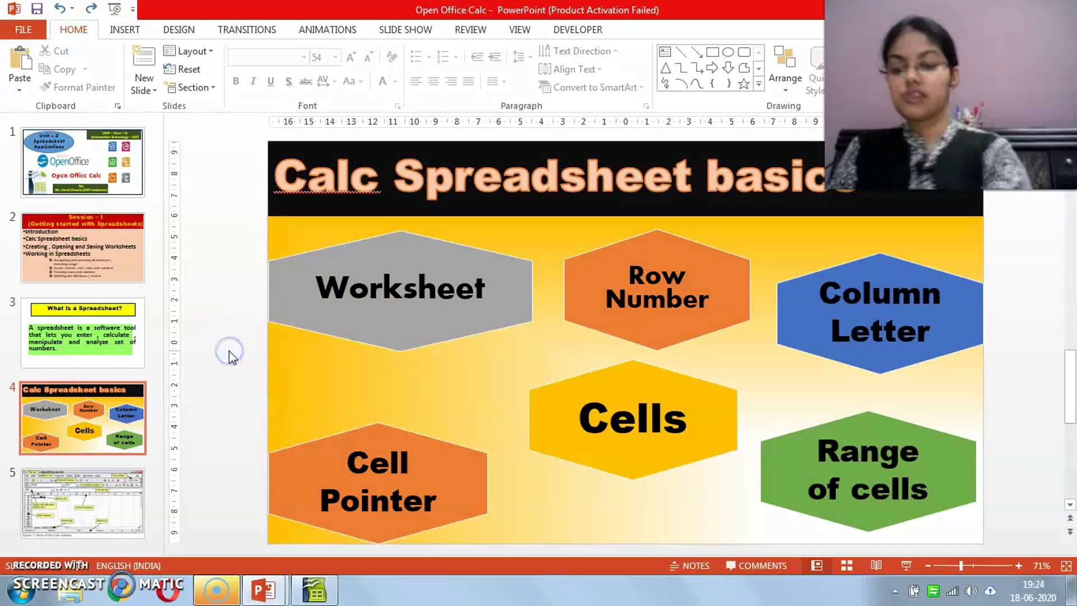
{"action": "key", "text": "shift+F5"}
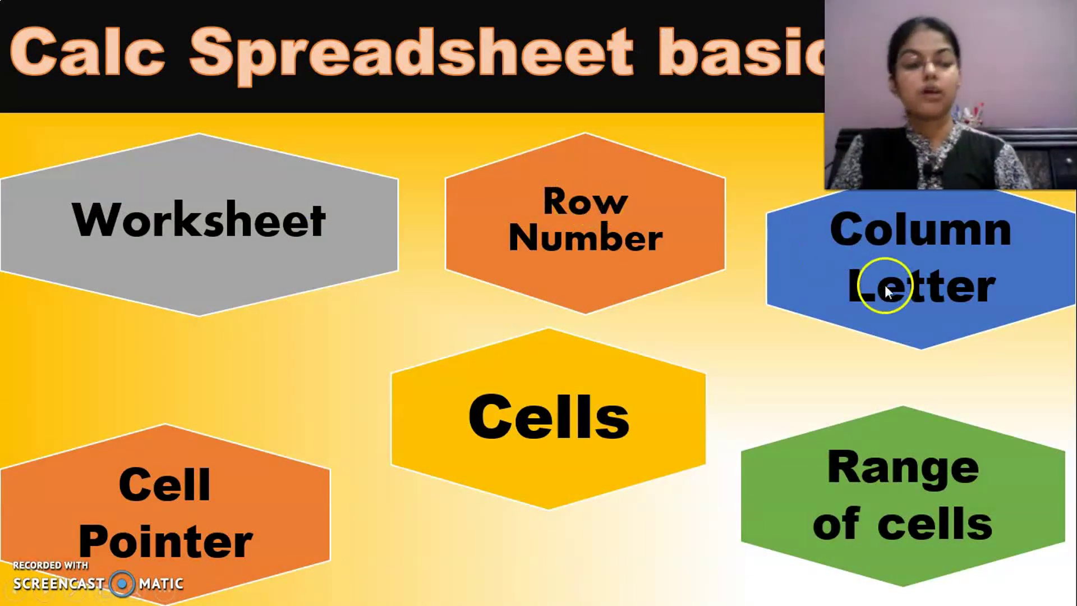
{"action": "left_click", "coordinate": [204, 545]}
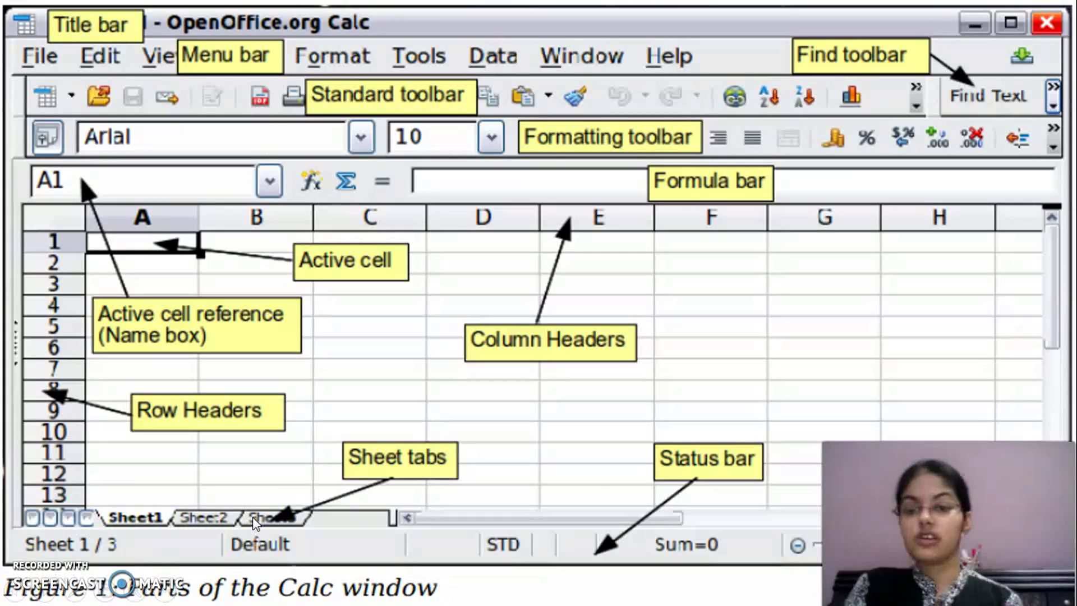
{"action": "left_click", "coordinate": [123, 515]}
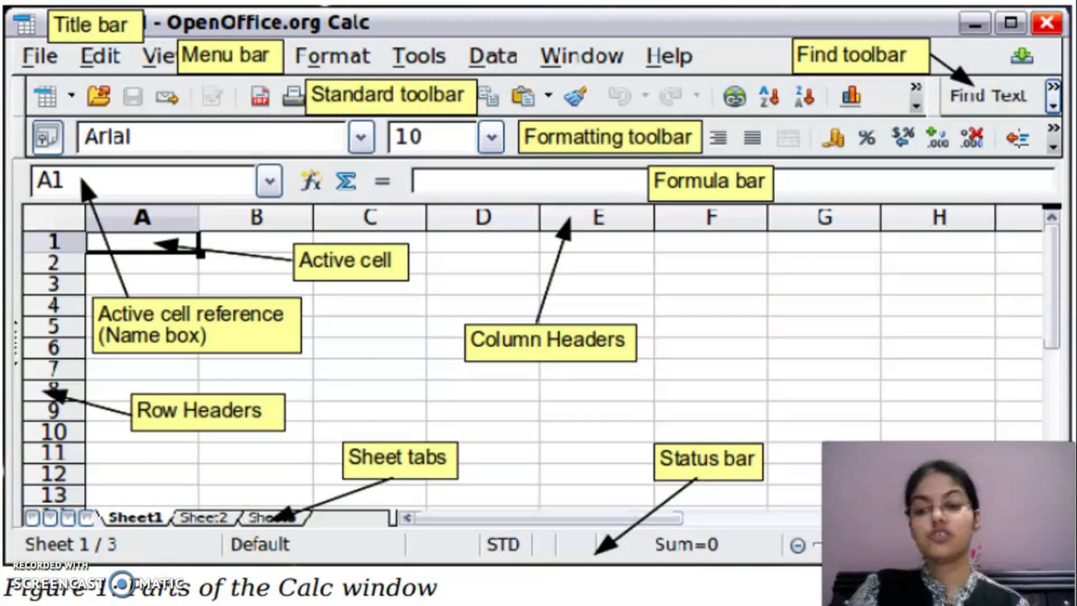
- Exit the slide show, open the Session – I slide, and highlight the topics Introduction and Calc Spreadsheet basics one after another
{"action": "key", "text": "Escape"}
{"action": "mouse_move", "coordinate": [279, 589]}
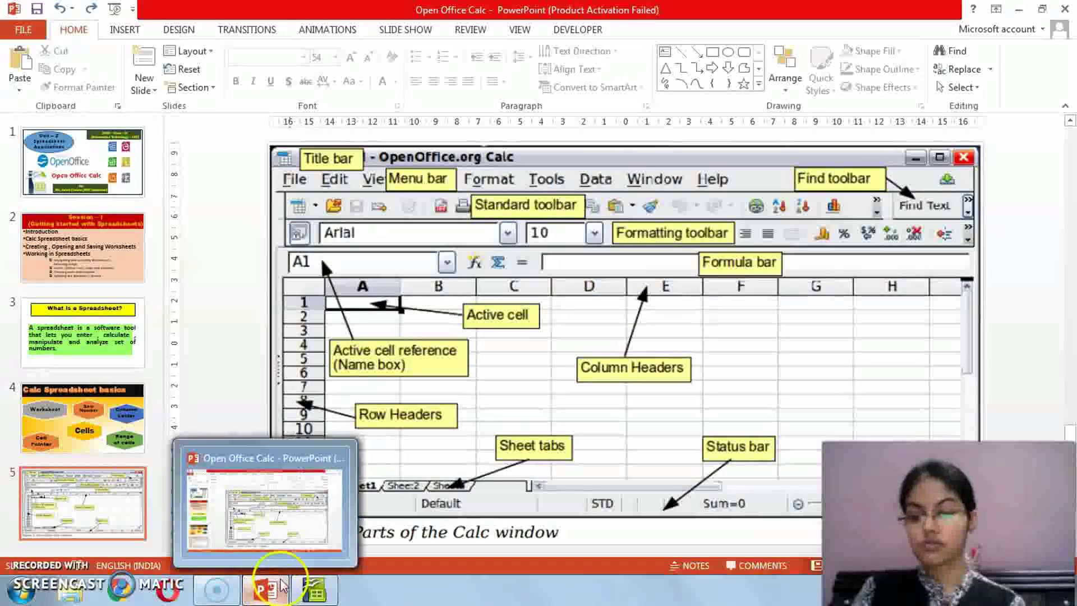
{"action": "left_click", "coordinate": [56, 245]}
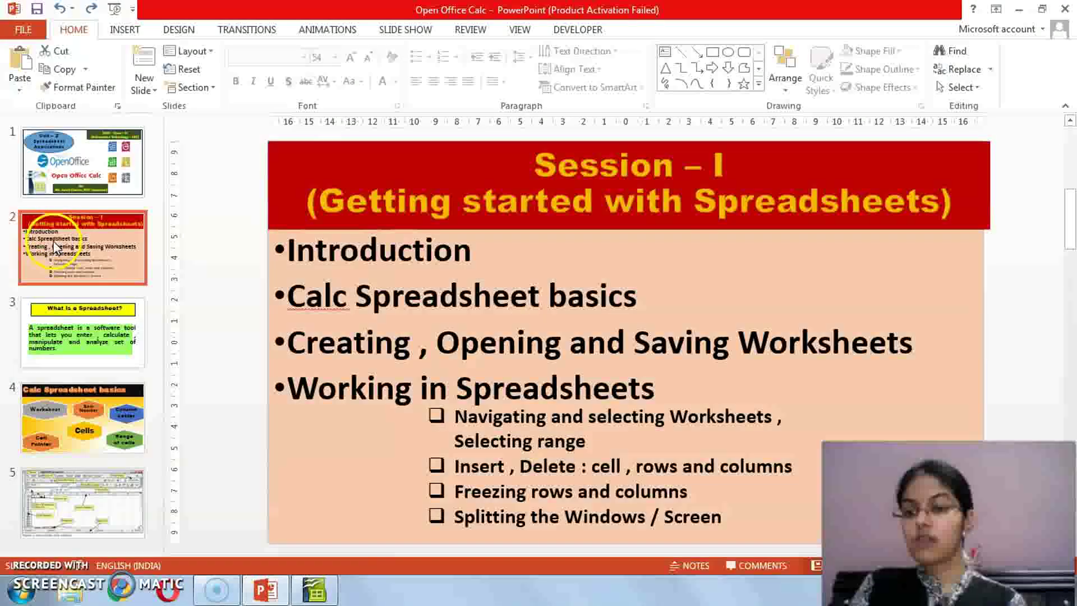
{"action": "double_click", "coordinate": [393, 251]}
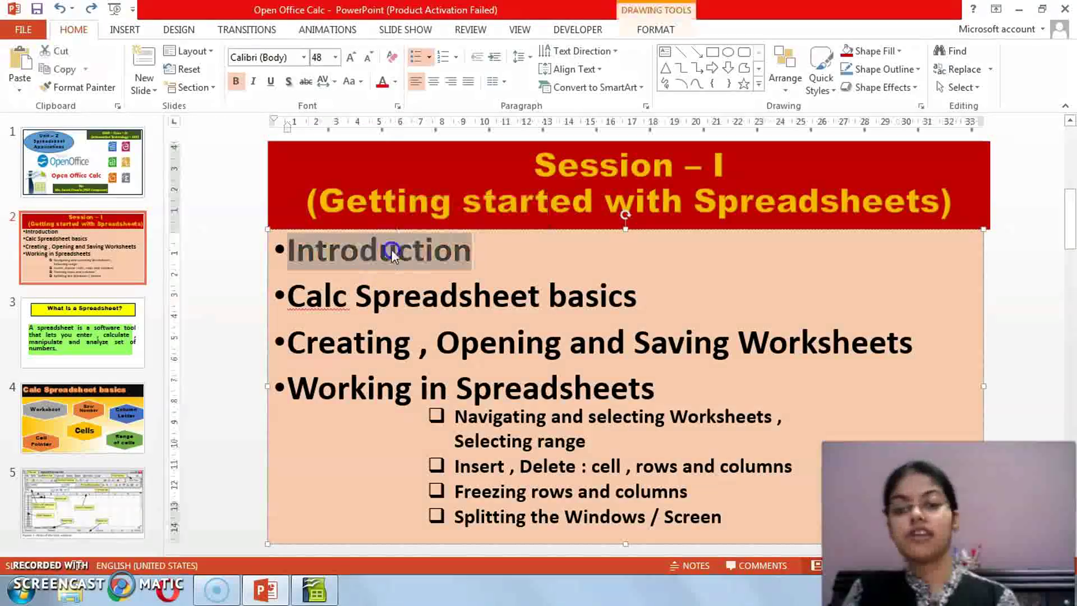
{"action": "triple_click", "coordinate": [397, 305]}
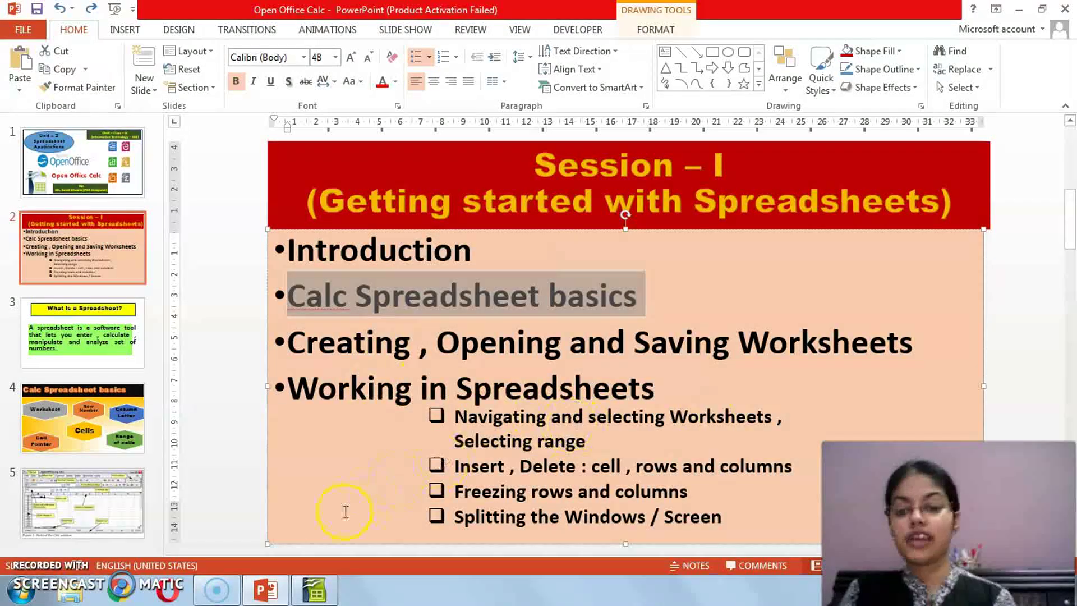
- Return to Calc and move the cell pointer through cells A1, A3, B2, C3, A2, C5 and D2 in turn
{"action": "left_click", "coordinate": [314, 589]}
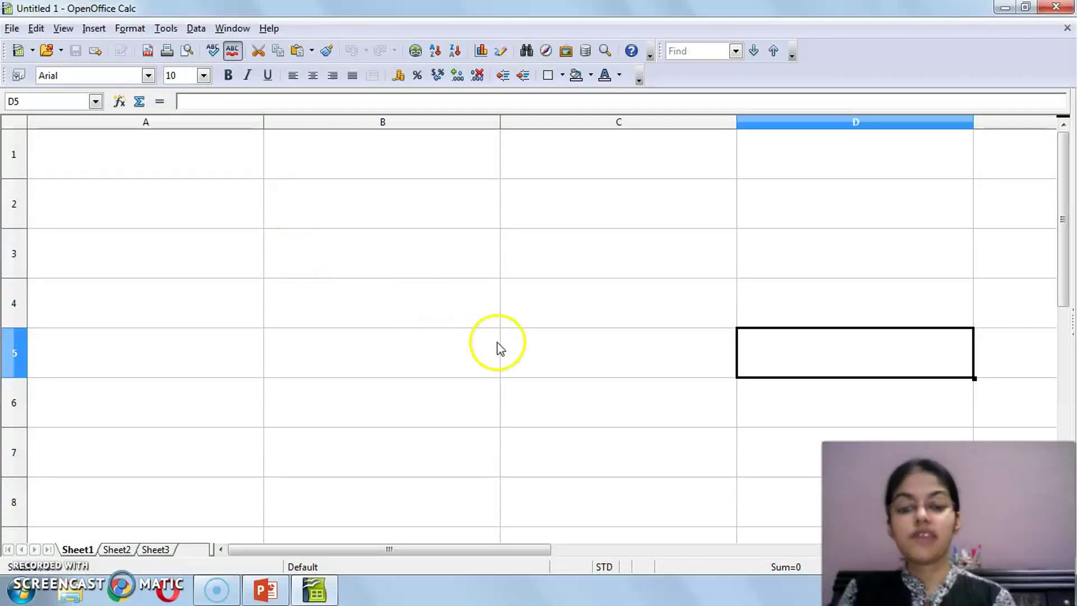
{"action": "left_click", "coordinate": [161, 151]}
{"action": "left_click", "coordinate": [167, 242]}
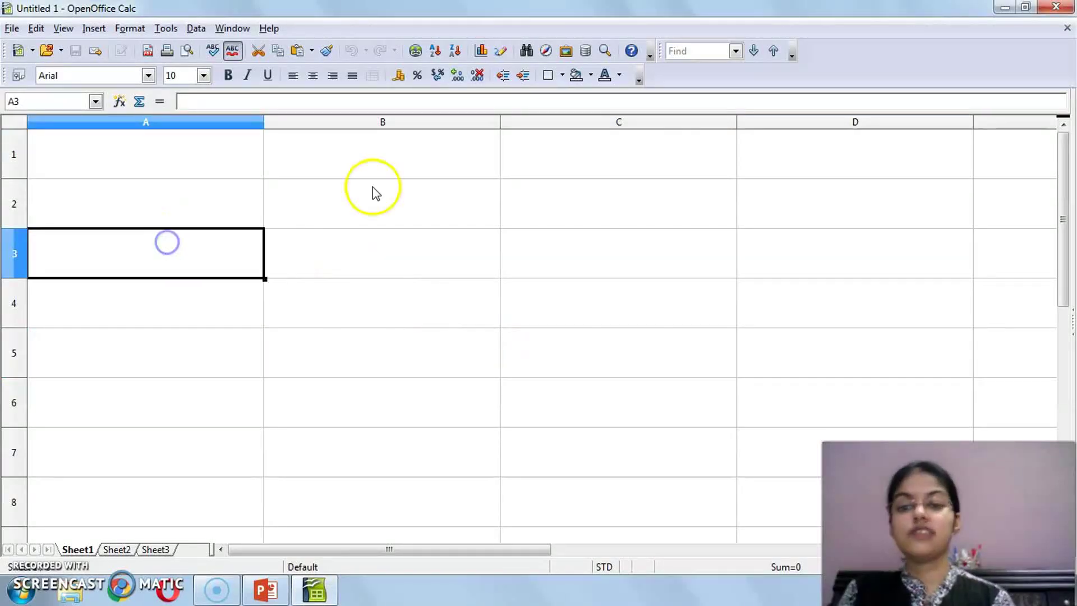
{"action": "left_click", "coordinate": [375, 192]}
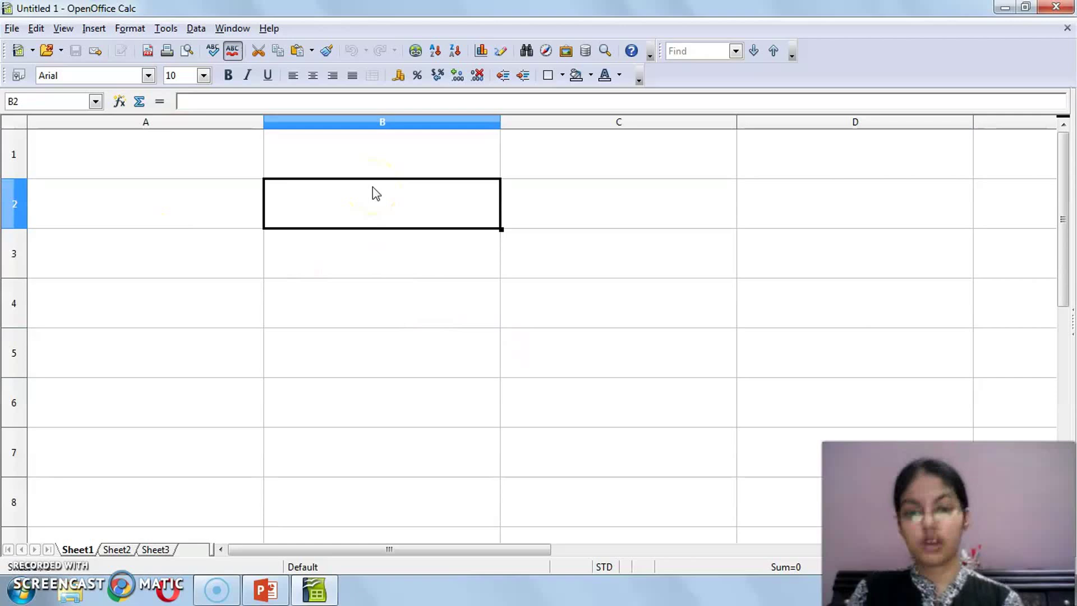
{"action": "left_click", "coordinate": [645, 244]}
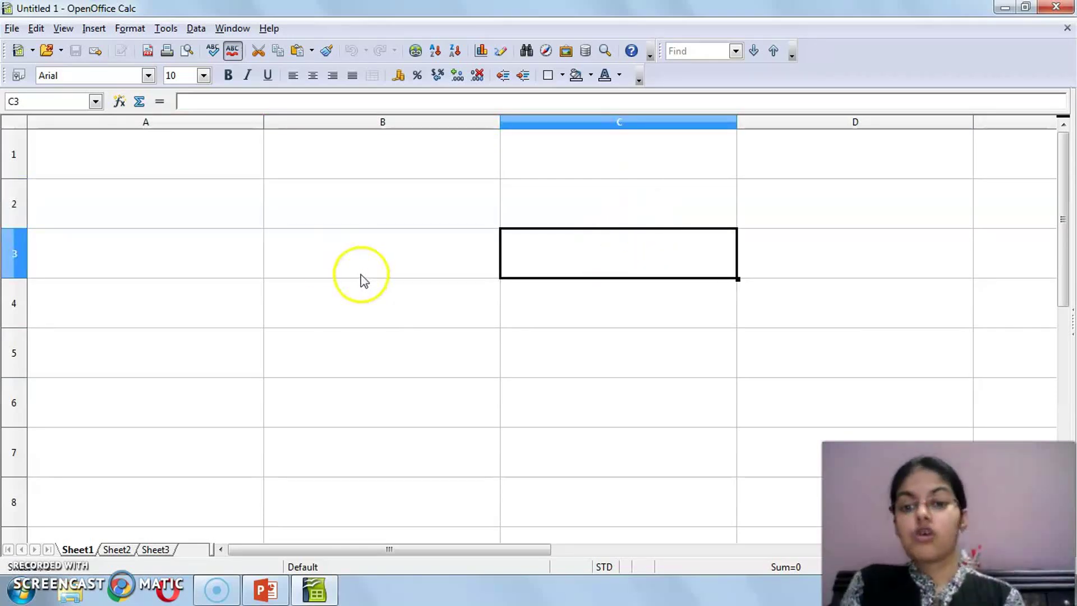
{"action": "left_click", "coordinate": [144, 212]}
{"action": "left_click", "coordinate": [615, 354]}
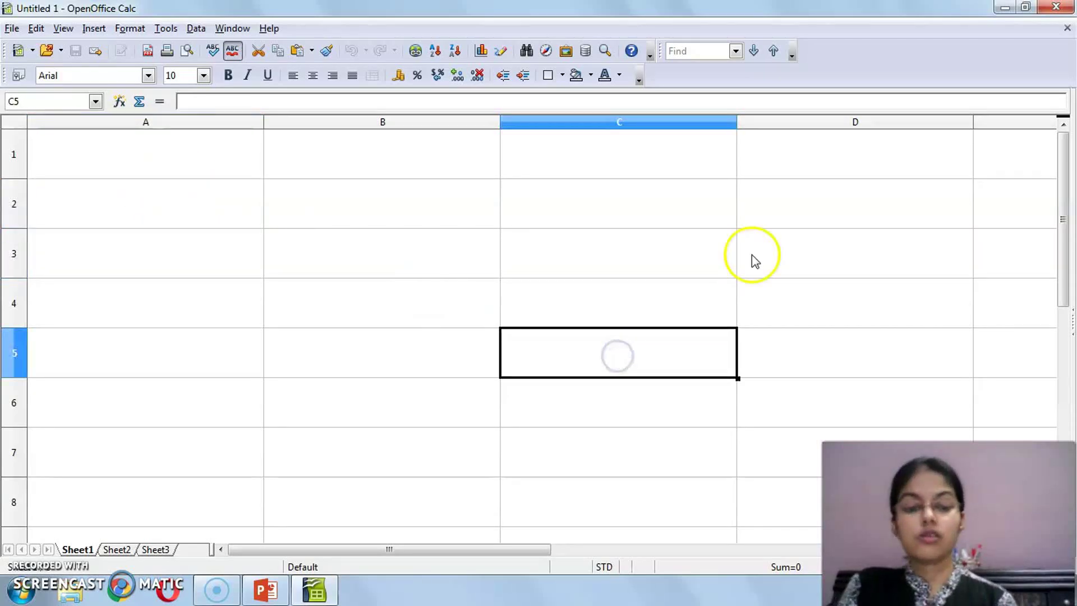
{"action": "left_click", "coordinate": [836, 196]}
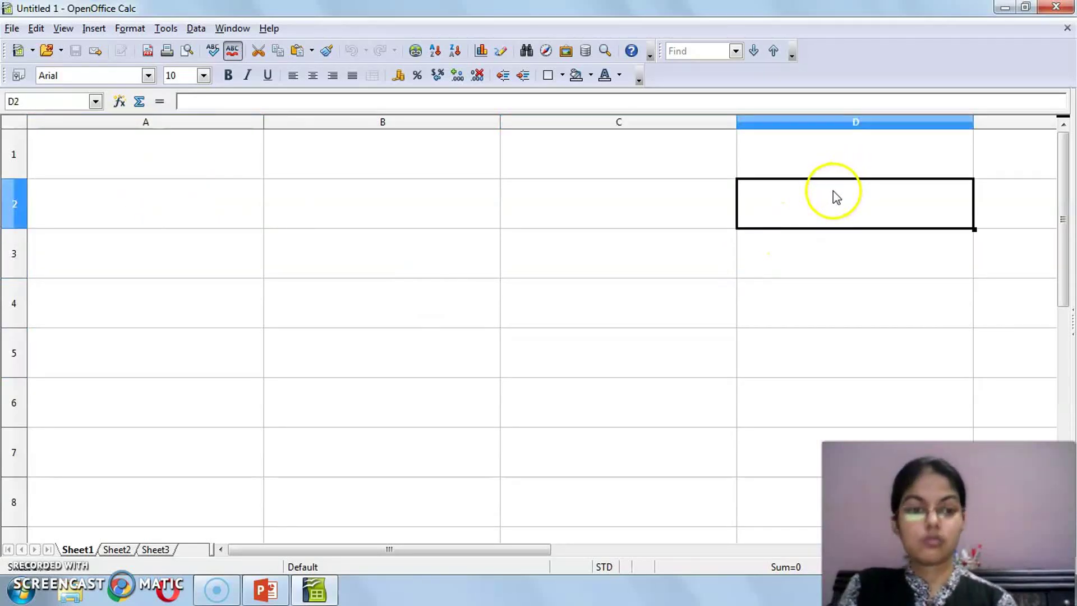
- Select cells B2, A3, C5 and D3 one after another, ending on cell A1
{"action": "left_click", "coordinate": [474, 196]}
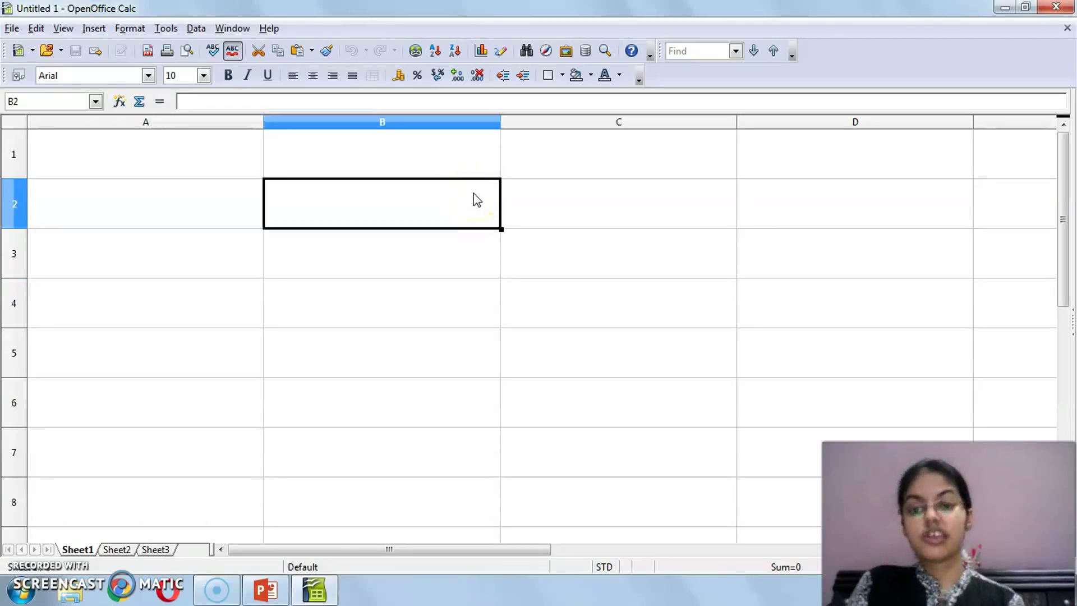
{"action": "left_click", "coordinate": [170, 271]}
{"action": "left_click", "coordinate": [530, 339]}
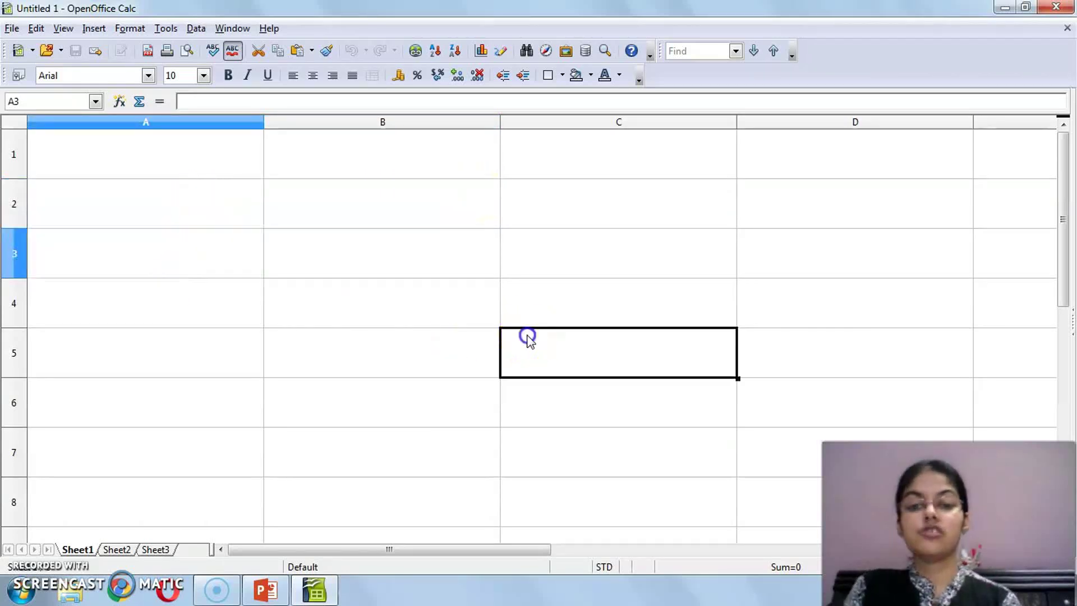
{"action": "left_click", "coordinate": [776, 253]}
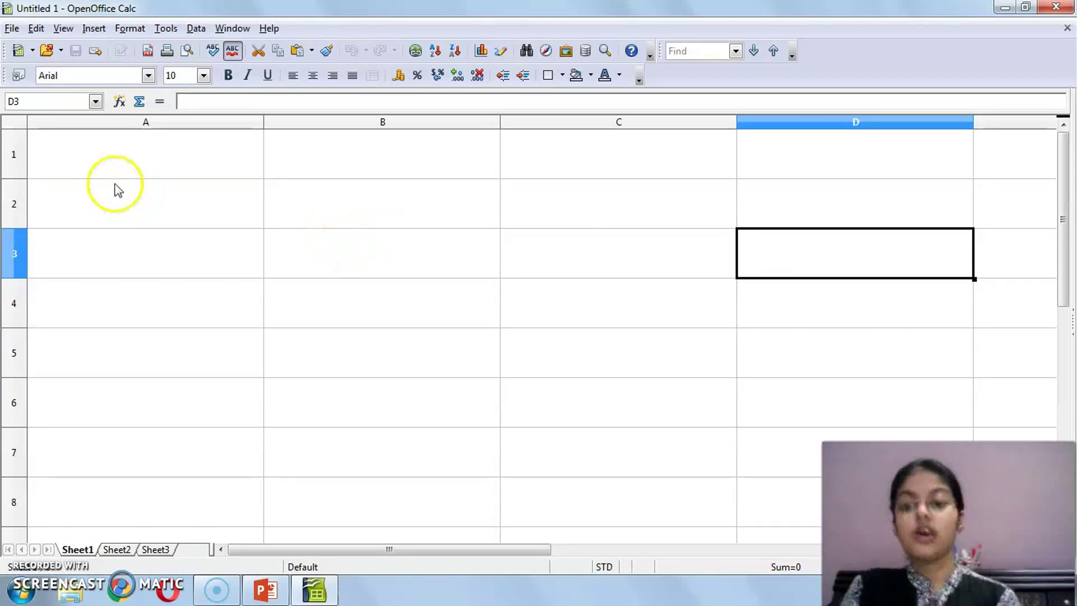
{"action": "left_click", "coordinate": [103, 158]}
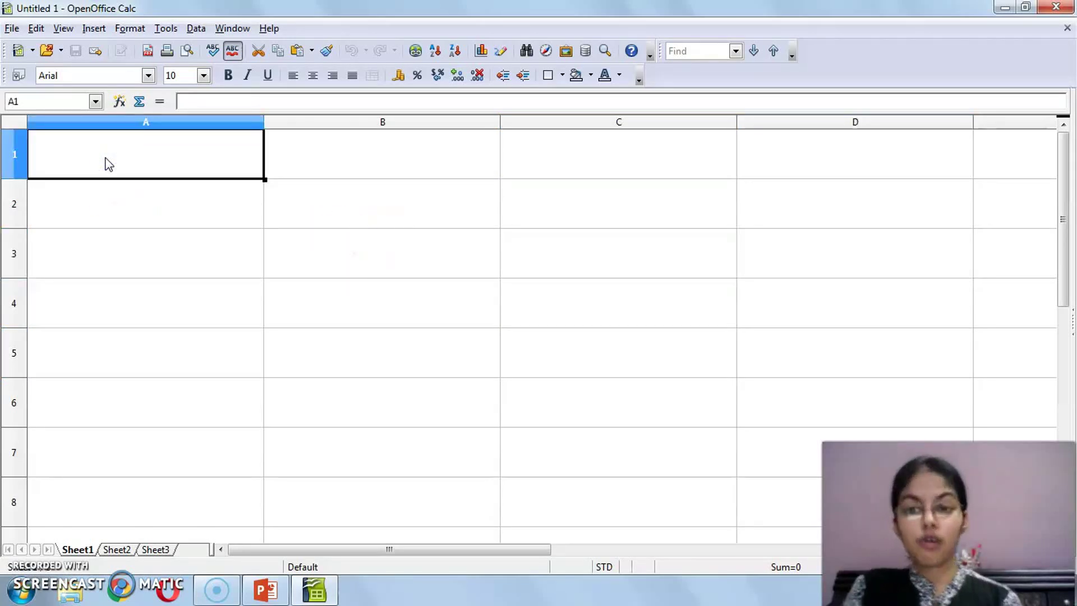
- Move the cell pointer cell by cell rightward along row 1 and back, ending on C1
{"action": "key", "text": "Right"}
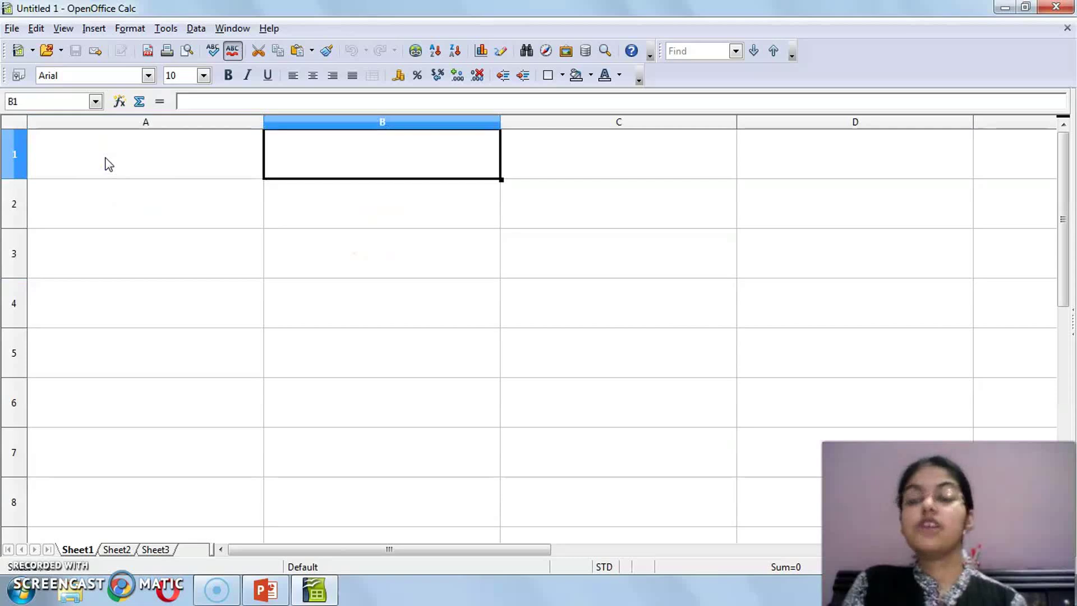
{"action": "key", "text": "Right"}
{"action": "key", "text": "Right"}
{"action": "key", "text": "Right"}
{"action": "key", "text": "Right"}
{"action": "key", "text": "Right"}
{"action": "key", "text": "Right"}
{"action": "key", "text": "Right"}
{"action": "key", "text": "Right"}
{"action": "key", "text": "Right"}
{"action": "key", "text": "Right"}
{"action": "key", "text": "Left"}
{"action": "key", "text": "Left"}
{"action": "key", "text": "Left"}
{"action": "key", "text": "Left"}
{"action": "key", "text": "Left"}
{"action": "key", "text": "Left"}
{"action": "key", "text": "Left"}
{"action": "key", "text": "Left"}
{"action": "key", "text": "Left"}
{"action": "key", "text": "Left"}
{"action": "key", "text": "Left"}
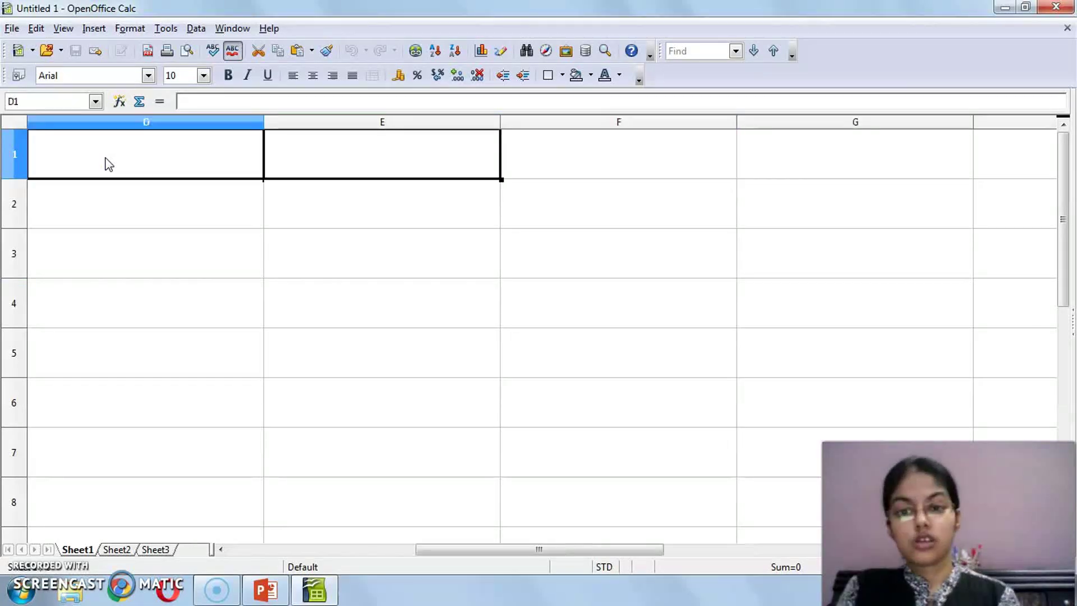
{"action": "key", "text": "Right"}
{"action": "key", "text": "Right"}
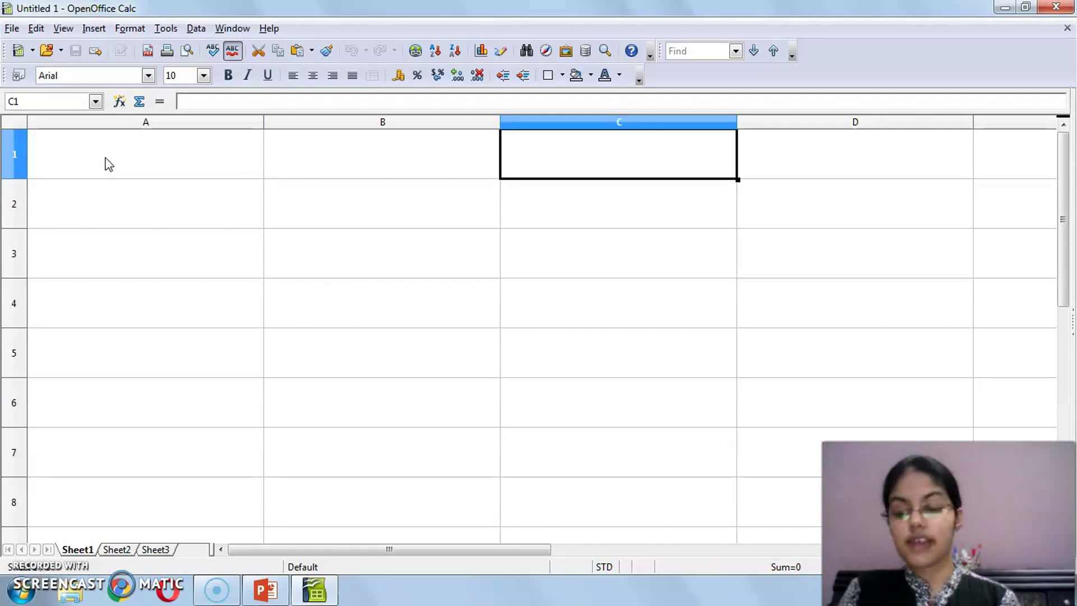
- Move the cell pointer along row 1 from C1 to H1, one cell at a time
{"action": "key", "text": "Right"}
{"action": "key", "text": "Right"}
{"action": "key", "text": "Right"}
{"action": "key", "text": "Right"}
{"action": "key", "text": "Right"}
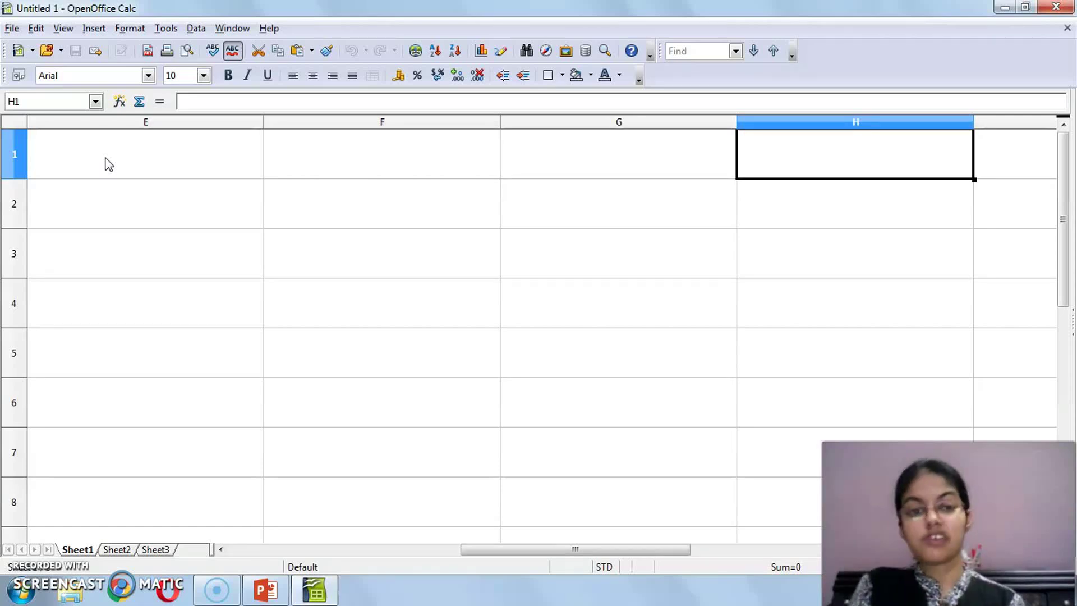
- Move the cell pointer down column H, sideways through neighbouring cells, and back up to H1
{"action": "key", "text": "Down"}
{"action": "key", "text": "Down"}
{"action": "key", "text": "Down"}
{"action": "key", "text": "Down"}
{"action": "key", "text": "Left"}
{"action": "key", "text": "Left"}
{"action": "key", "text": "Up"}
{"action": "key", "text": "Right"}
{"action": "key", "text": "Right"}
{"action": "key", "text": "Up"}
{"action": "key", "text": "Up"}
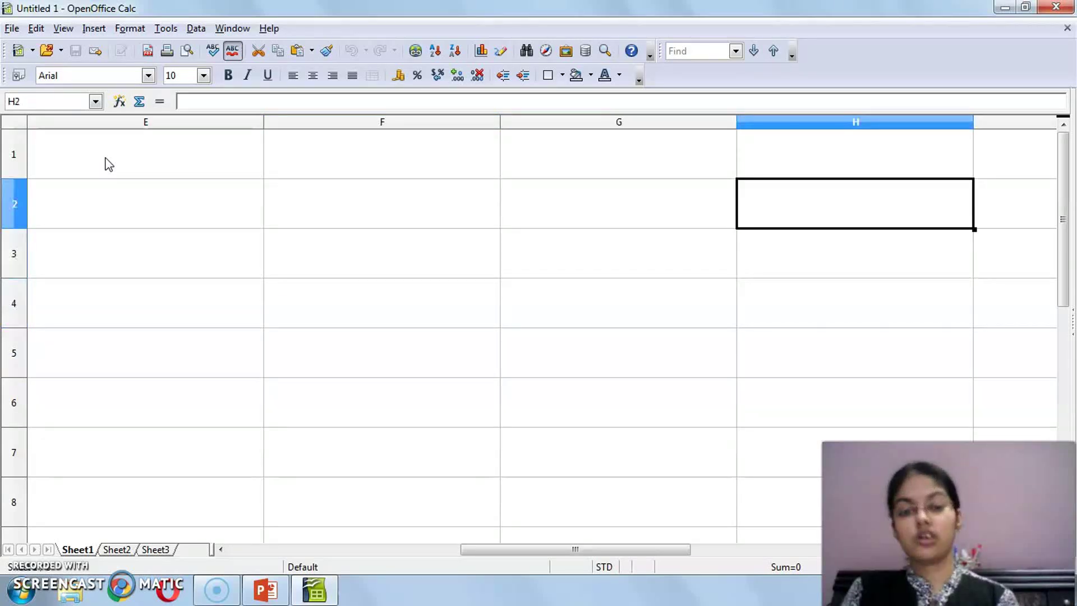
{"action": "key", "text": "Up"}
- Move the cell pointer cell by cell along row 1 from H1 through Q1, W1 and AA1 to BD1
{"action": "key", "text": "Right"}
{"action": "key", "text": "Right"}
{"action": "key", "text": "Right"}
{"action": "key", "text": "Right"}
{"action": "key", "text": "Right"}
{"action": "key", "text": "Right"}
{"action": "key", "text": "Right"}
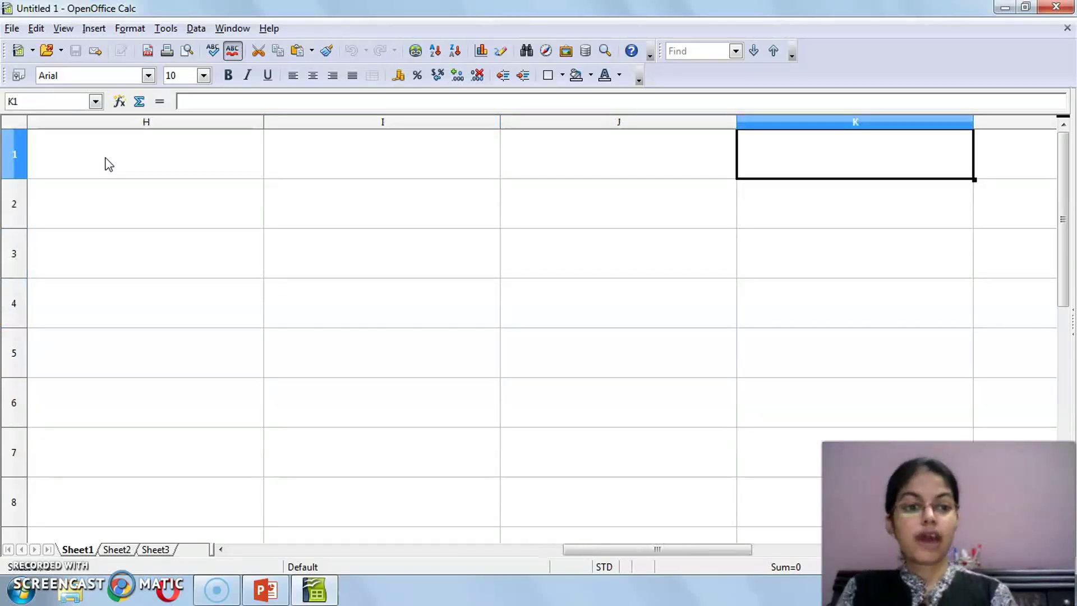
{"action": "key", "text": "Right"}
{"action": "key", "text": "Right"}
{"action": "key", "text": "Right"}
{"action": "key", "text": "Right"}
{"action": "key", "text": "Right"}
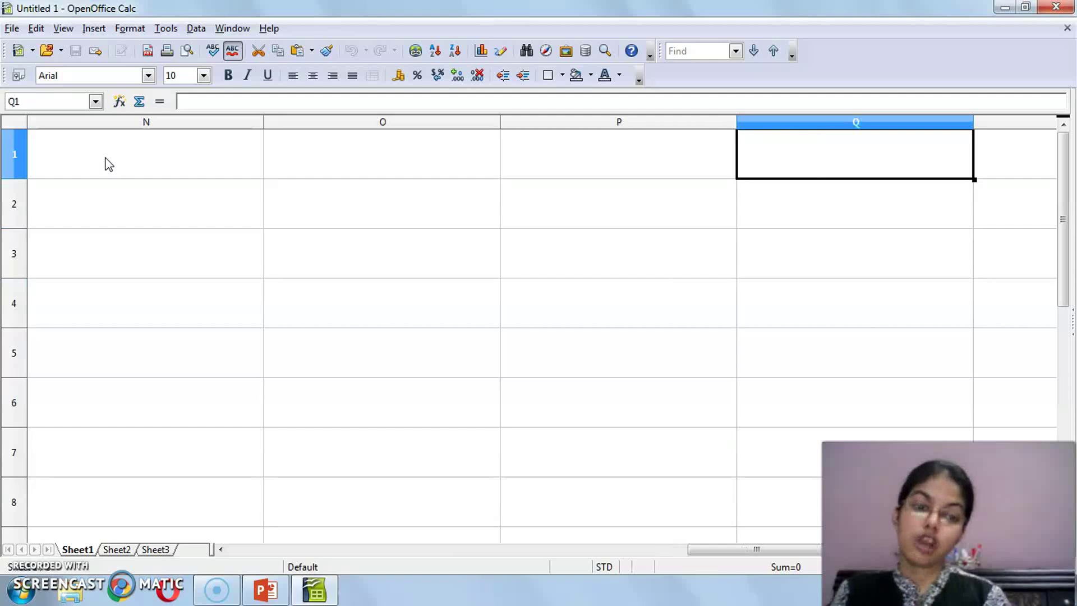
{"action": "key", "text": "Right"}
{"action": "key", "text": "Right"}
{"action": "key", "text": "Right"}
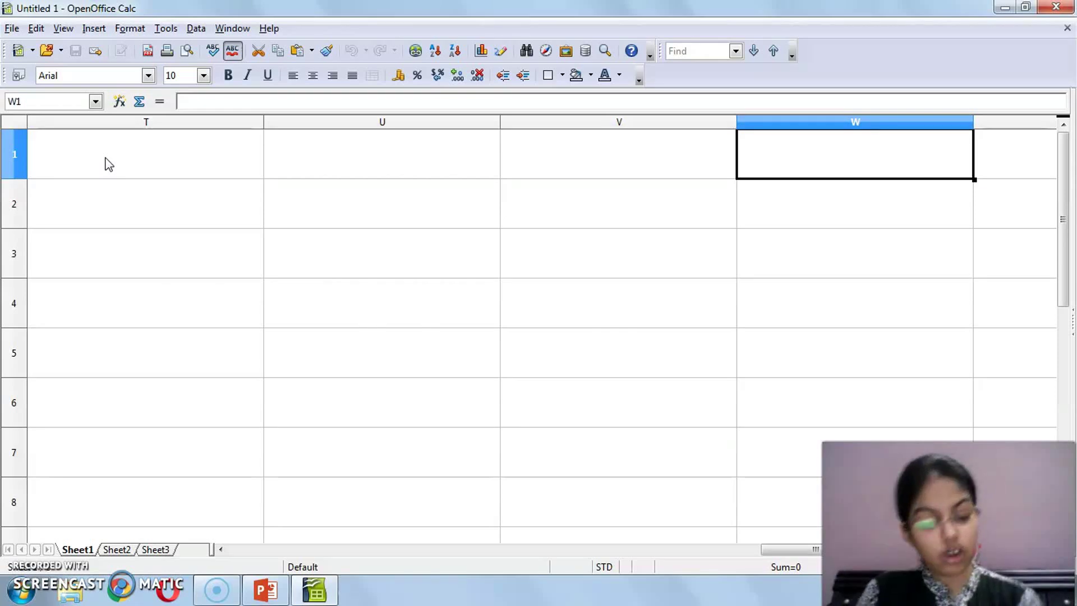
{"action": "key", "text": "Right"}
{"action": "key", "text": "Right"}
{"action": "key", "text": "Right"}
{"action": "key", "text": "Right"}
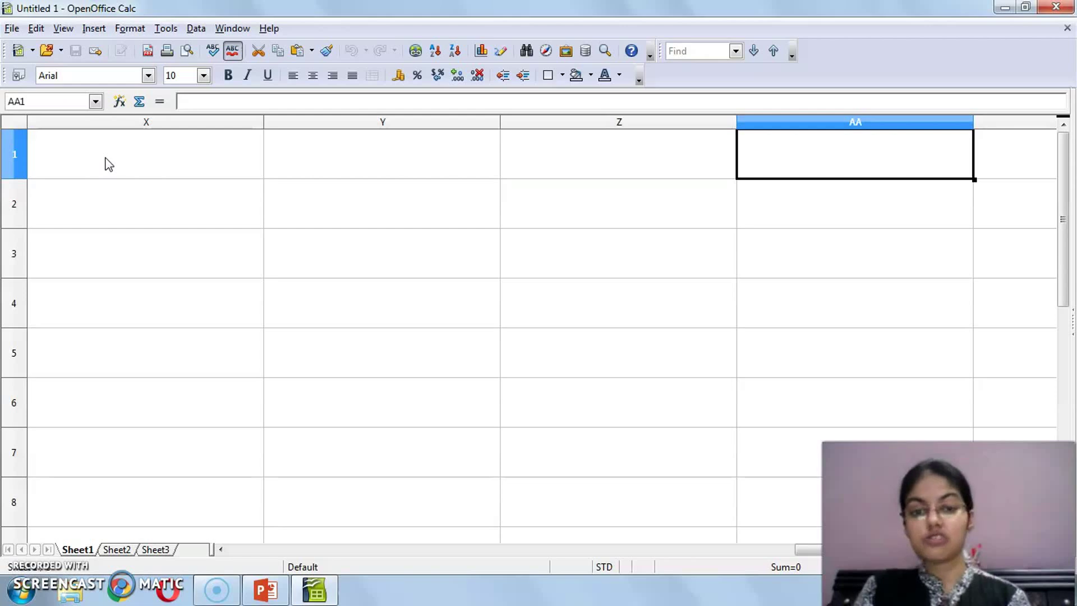
{"action": "key", "text": "Right"}
{"action": "key", "text": "Right"}
{"action": "key", "text": "Right"}
{"action": "key", "text": "Right"}
{"action": "key", "text": "Right"}
{"action": "key", "text": "Right"}
{"action": "key", "text": "Right"}
{"action": "key", "text": "Right"}
{"action": "key", "text": "Right"}
{"action": "key", "text": "Right"}
{"action": "key", "text": "Right"}
{"action": "key", "text": "Right"}
{"action": "key", "text": "Right"}
{"action": "key", "text": "Right"}
{"action": "key", "text": "Right"}
{"action": "key", "text": "Right"}
{"action": "key", "text": "Right"}
{"action": "key", "text": "Right"}
{"action": "key", "text": "Right"}
{"action": "key", "text": "Right"}
{"action": "key", "text": "Right"}
{"action": "key", "text": "Right"}
{"action": "key", "text": "Right"}
{"action": "key", "text": "Right"}
{"action": "key", "text": "Right"}
{"action": "key", "text": "Right"}
{"action": "key", "text": "Right"}
{"action": "key", "text": "Right"}
{"action": "key", "text": "Right"}
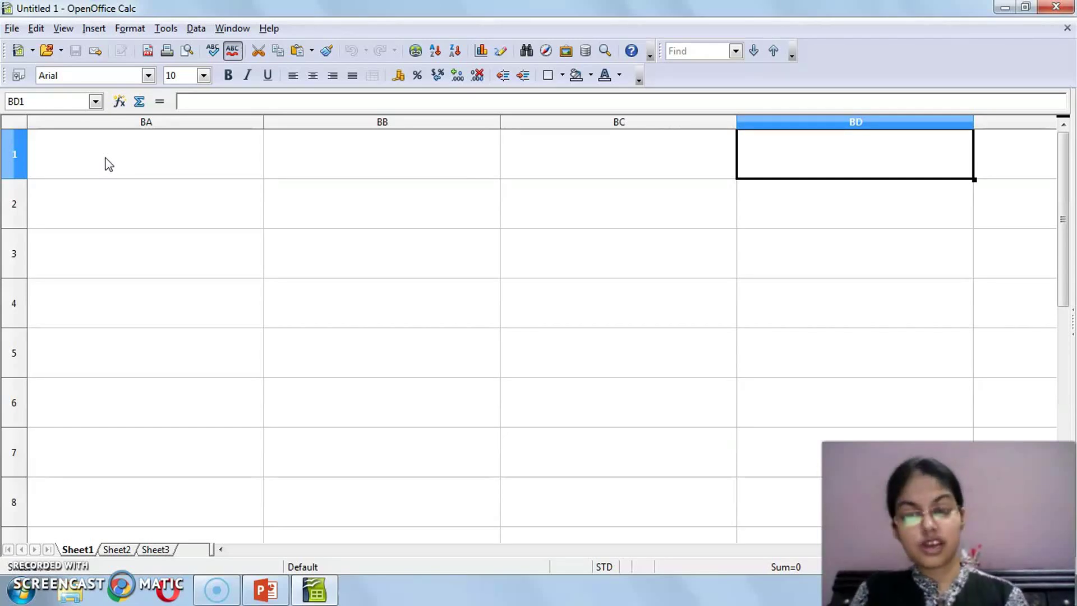
- Jump the cell pointer to the last column of row 1, cell AMJ1, and return to A1
{"action": "key", "text": "ctrl+Right"}
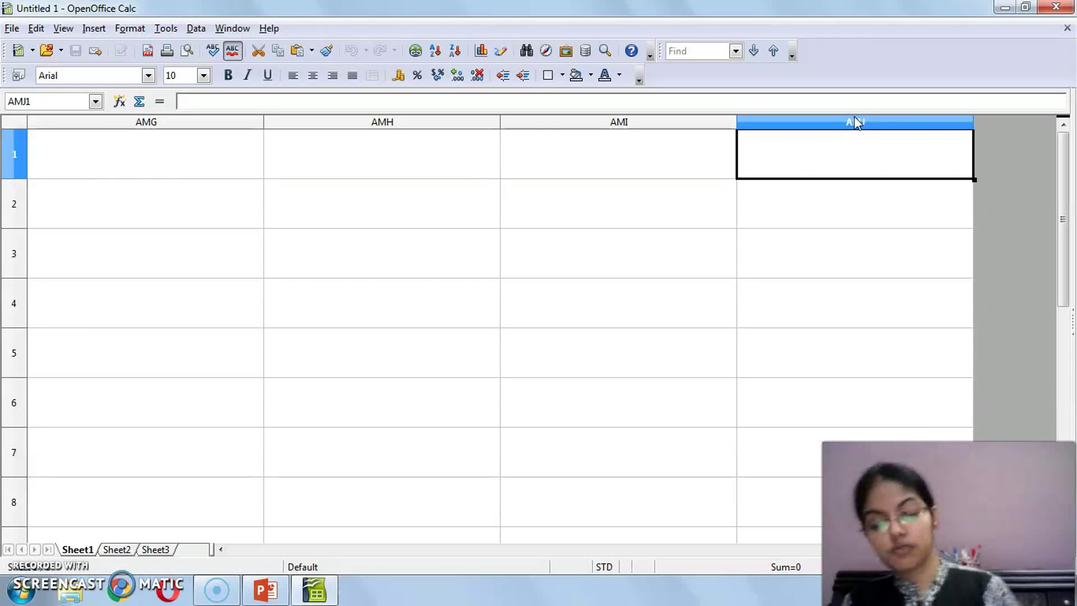
{"action": "key", "text": "ctrl+Home"}
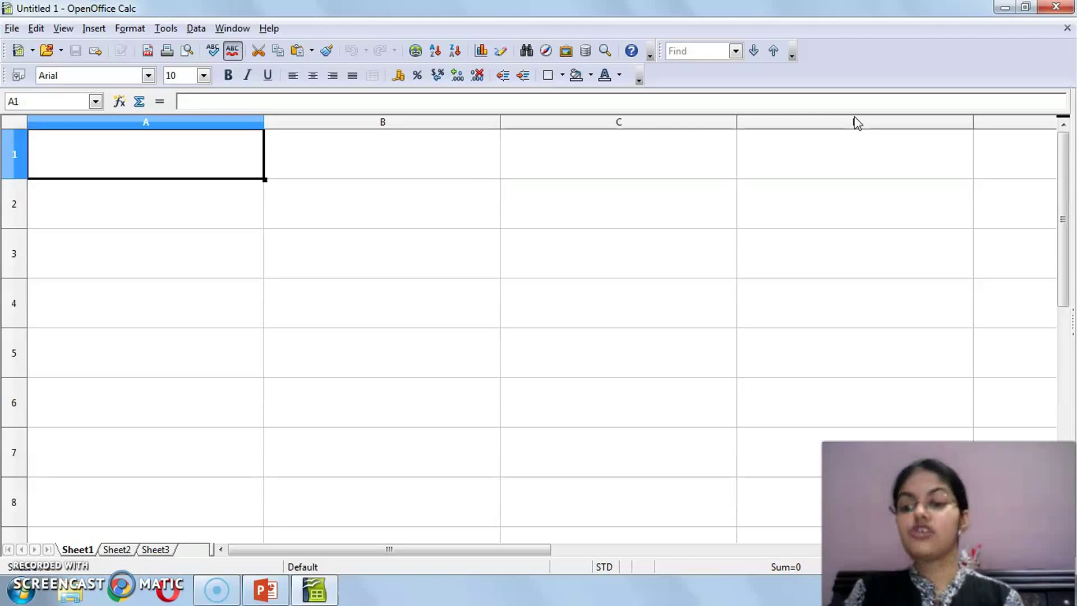
- Move one cell down from A1 and back, and jump to column A's last row, cell A1048576, and back to A1
{"action": "key", "text": "Down"}
{"action": "key", "text": "Up"}
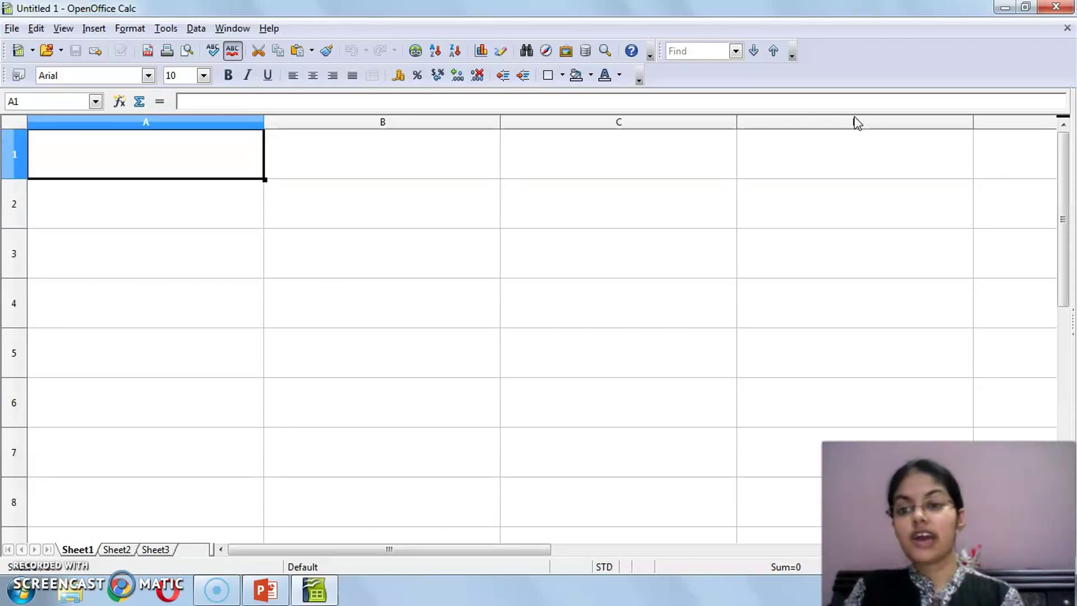
{"action": "key", "text": "ctrl+Down"}
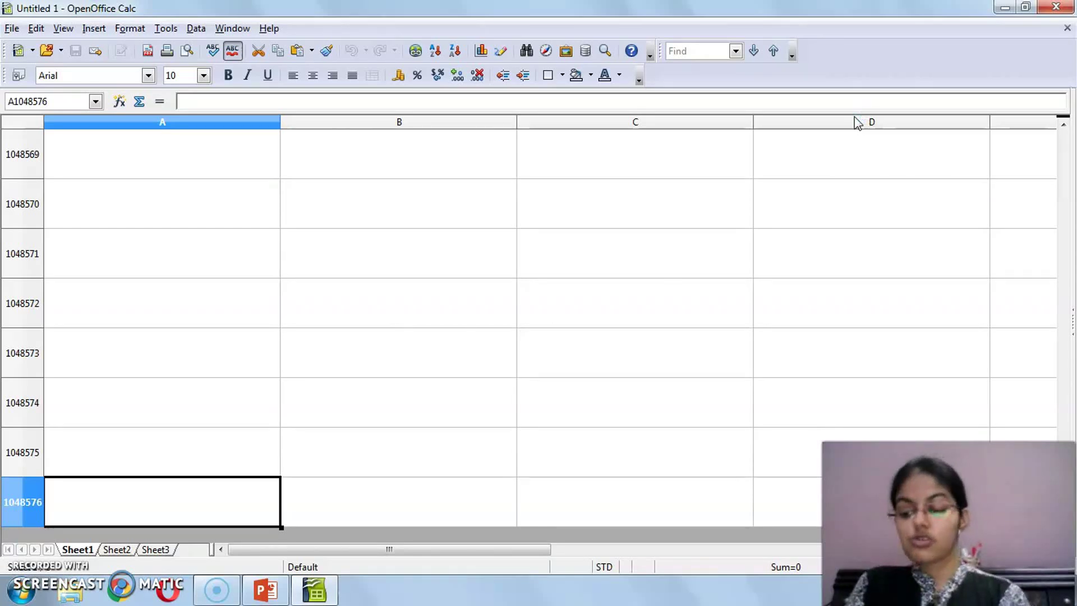
{"action": "key", "text": "ctrl+Up"}
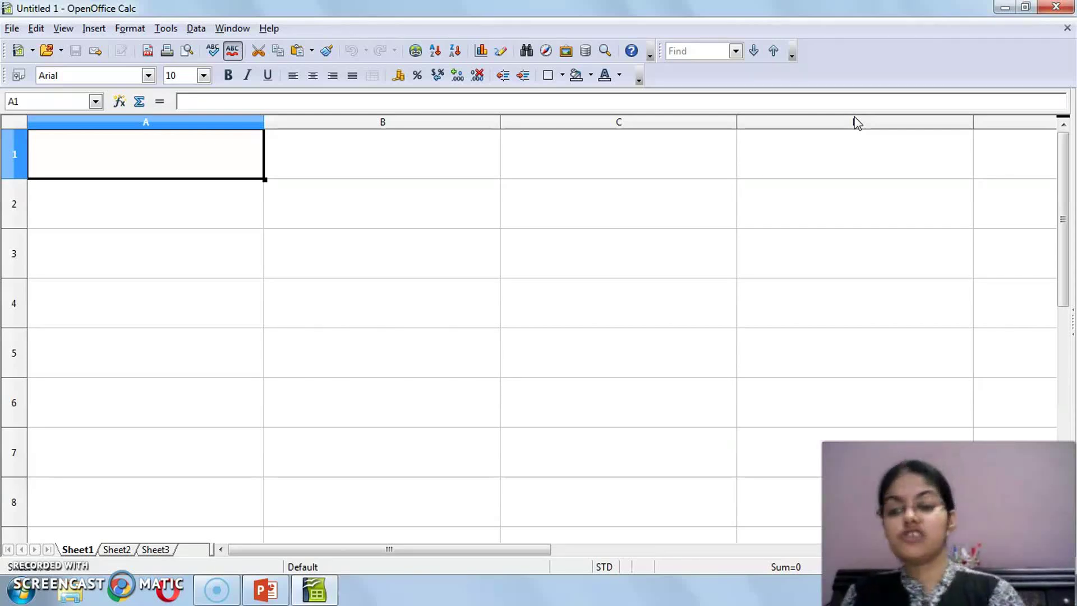
- Jump to the last column and back, and to the last cell of the sheet, returning to A1
{"action": "key", "text": "ctrl+Right"}
{"action": "key", "text": "ctrl+Left"}
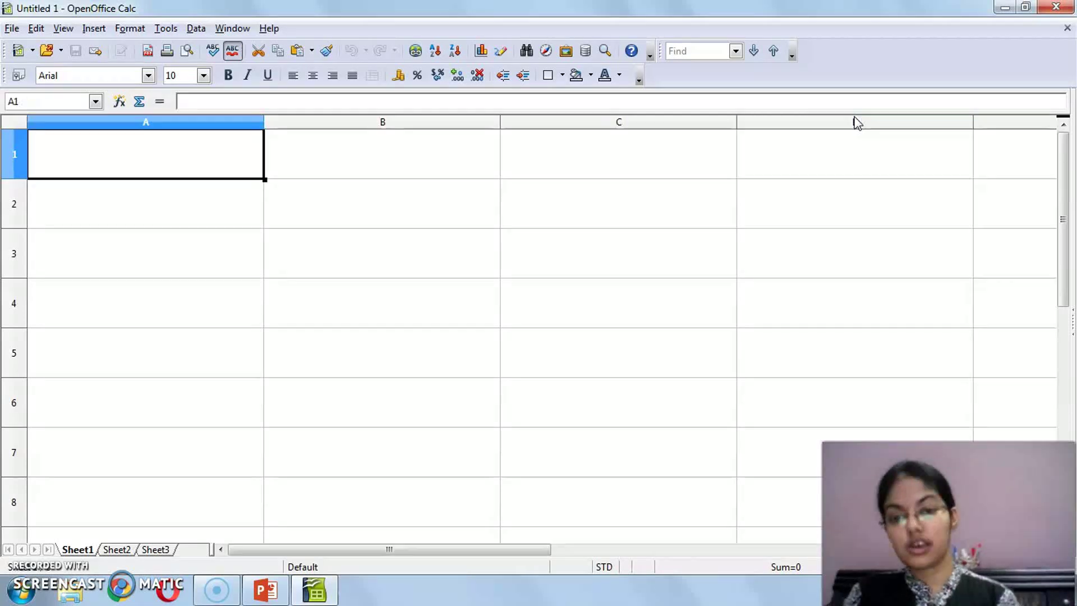
{"action": "key", "text": "ctrl+Down"}
{"action": "key", "text": "ctrl+Right"}
{"action": "key", "text": "ctrl+Home"}
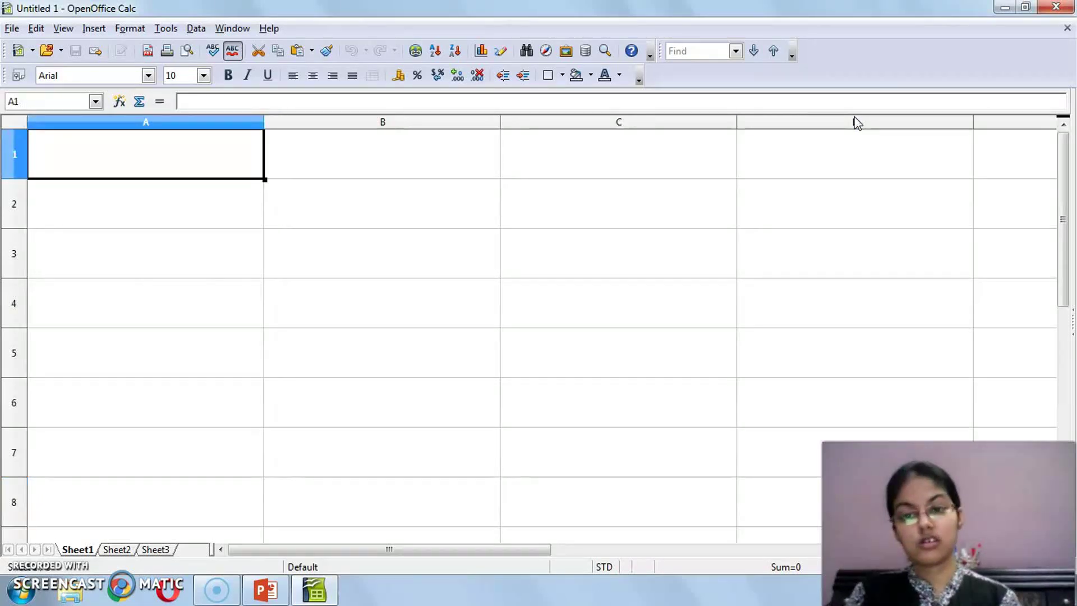
- Switch to PowerPoint and highlight the topic "Selecting range" on the Session – I slide
{"action": "left_click", "coordinate": [303, 592]}
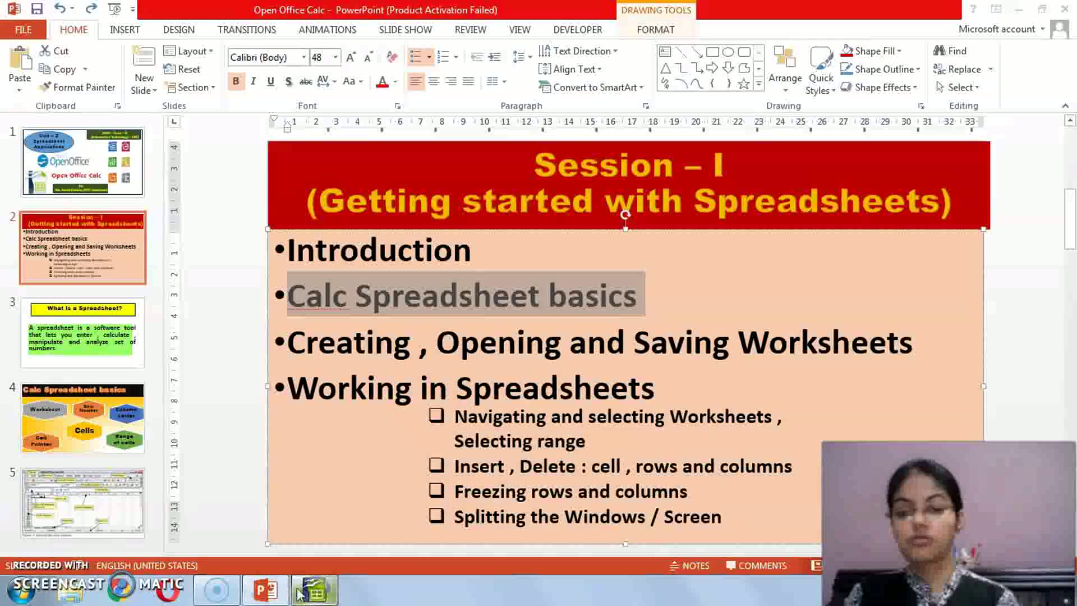
{"action": "left_click", "coordinate": [498, 441]}
{"action": "left_click_drag", "start_coordinate": [457, 441], "coordinate": [589, 441]}
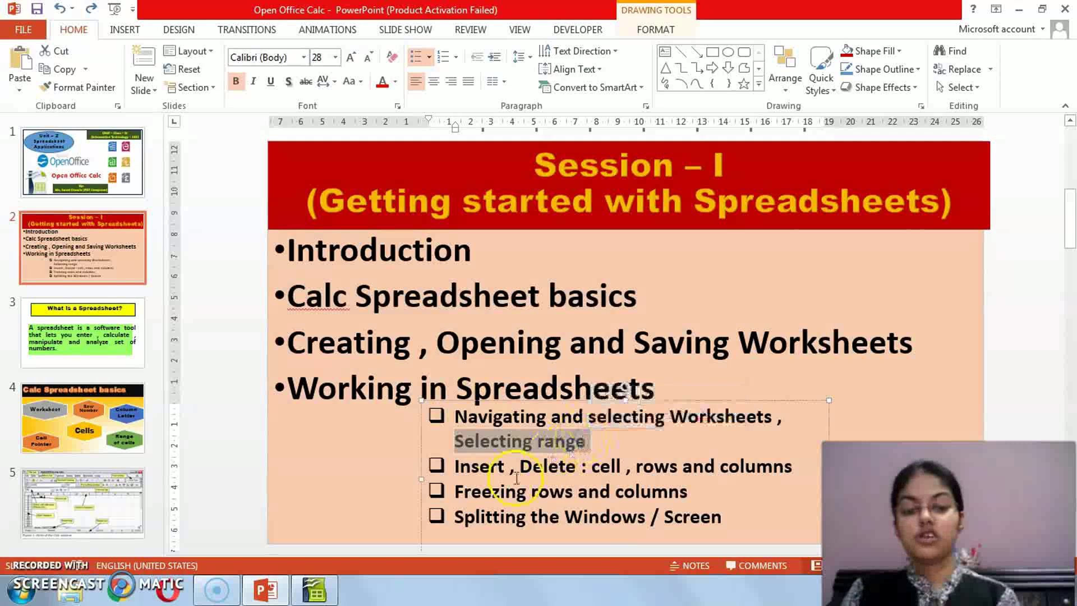
- Return to Calc, select cells A3 and A2 individually, and select the cell range A2:C6
{"action": "left_click", "coordinate": [316, 590]}
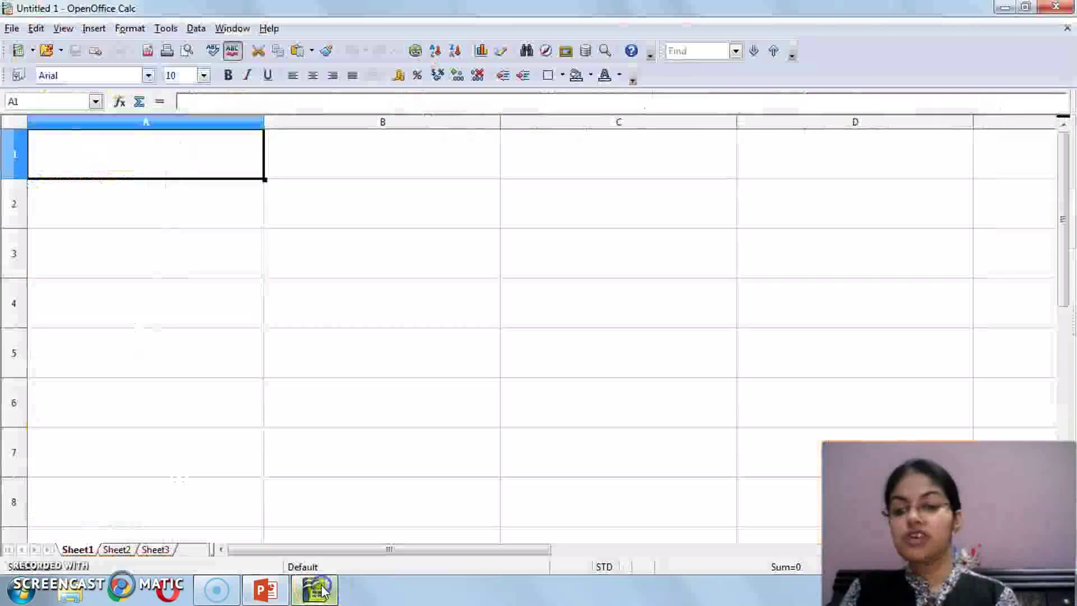
{"action": "left_click", "coordinate": [169, 238]}
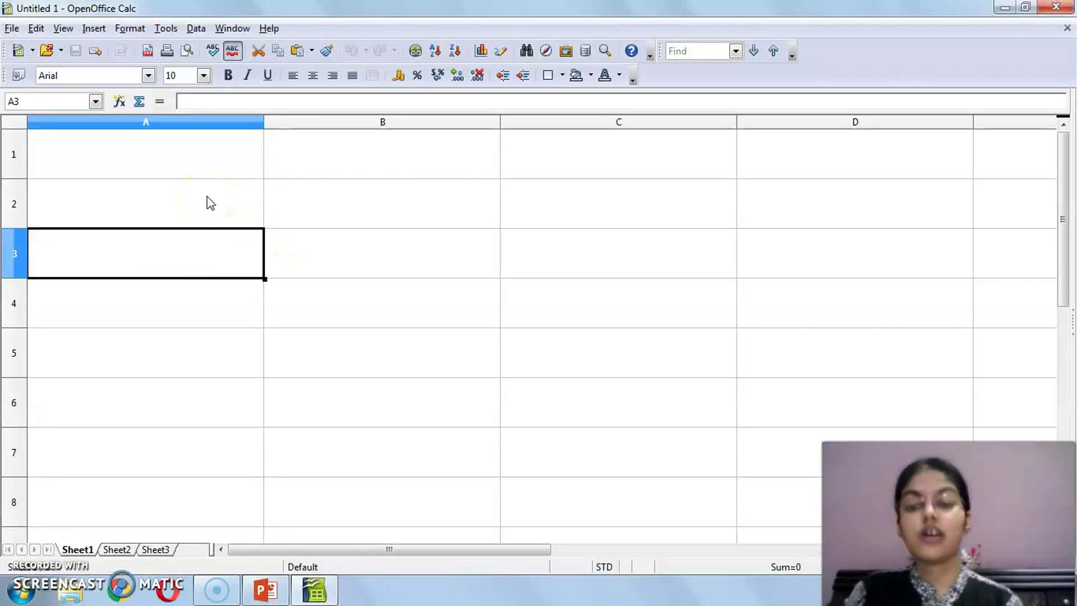
{"action": "left_click", "coordinate": [121, 203]}
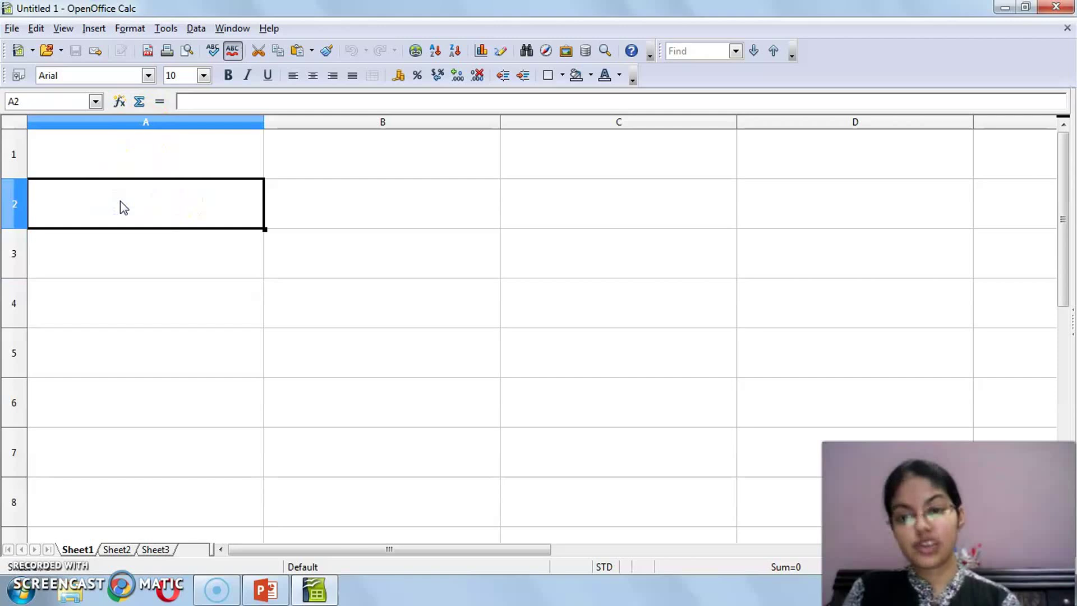
{"action": "left_click_drag", "start_coordinate": [147, 199], "coordinate": [598, 387]}
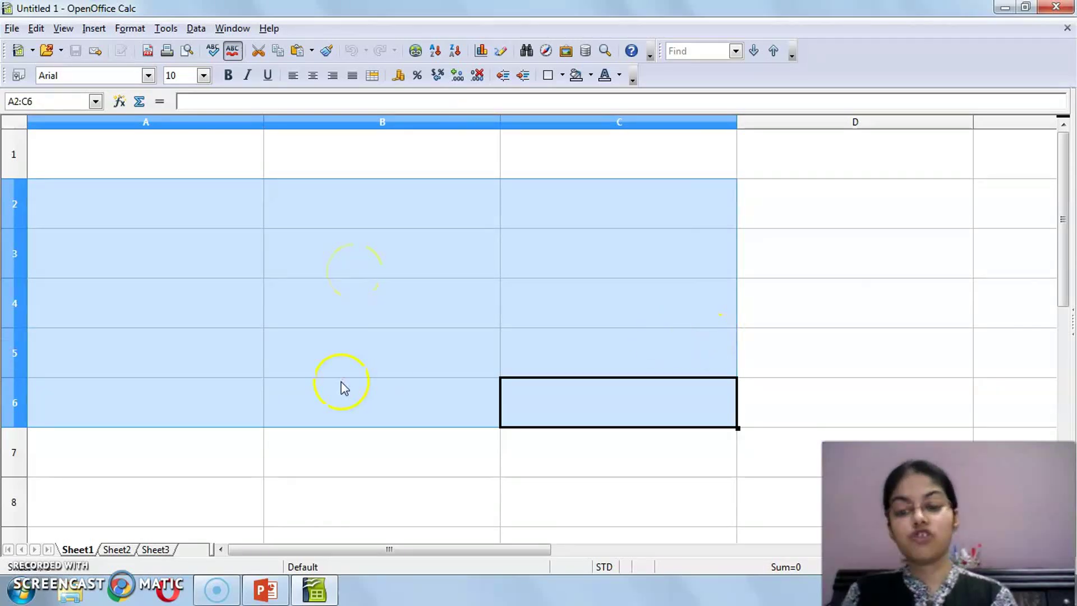
- Clear the range selection by selecting single cells in columns B and C, and select the range C2:C8
{"action": "left_click", "coordinate": [442, 216]}
{"action": "left_click", "coordinate": [581, 193]}
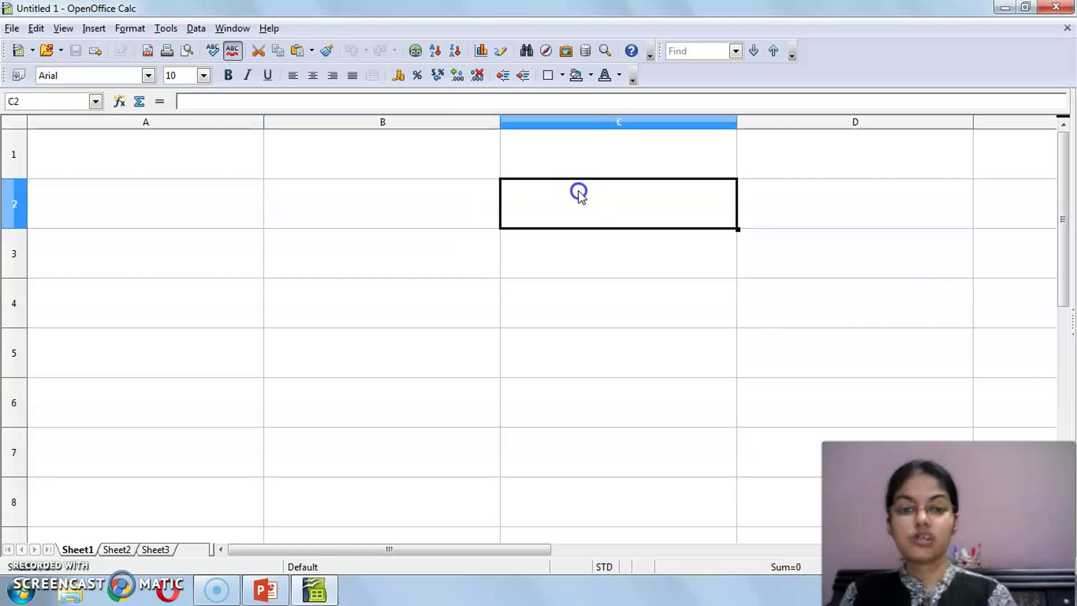
{"action": "double_click", "coordinate": [586, 181]}
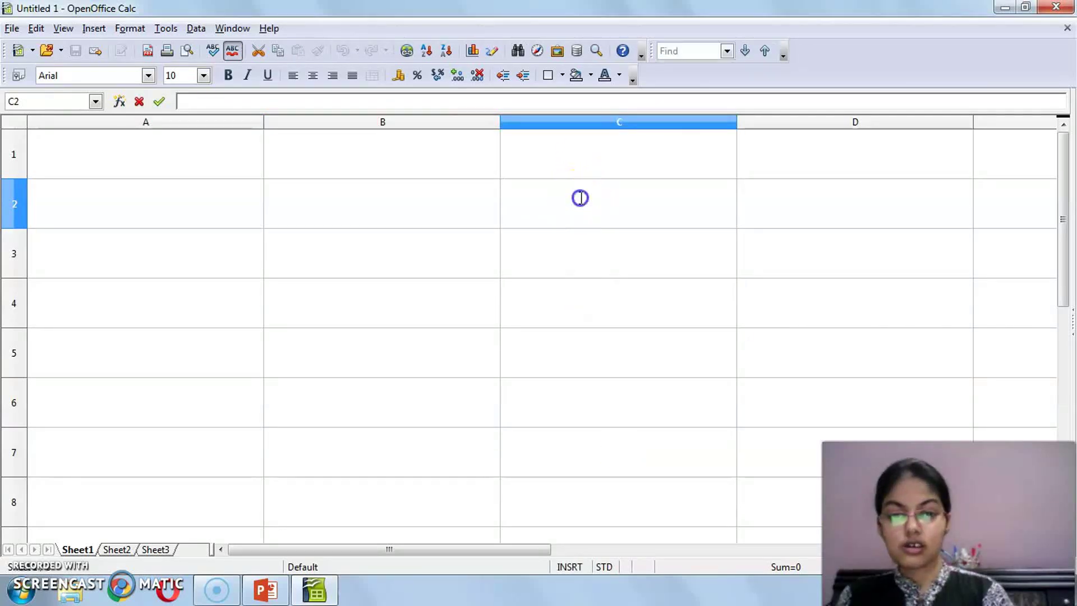
{"action": "left_click", "coordinate": [565, 160]}
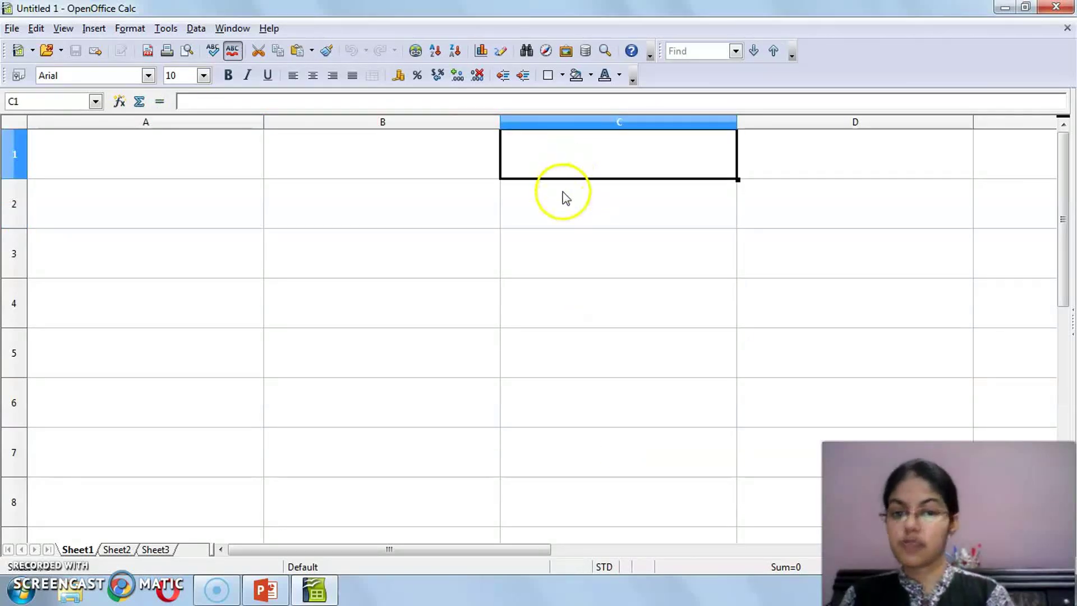
{"action": "left_click_drag", "start_coordinate": [563, 194], "coordinate": [588, 481]}
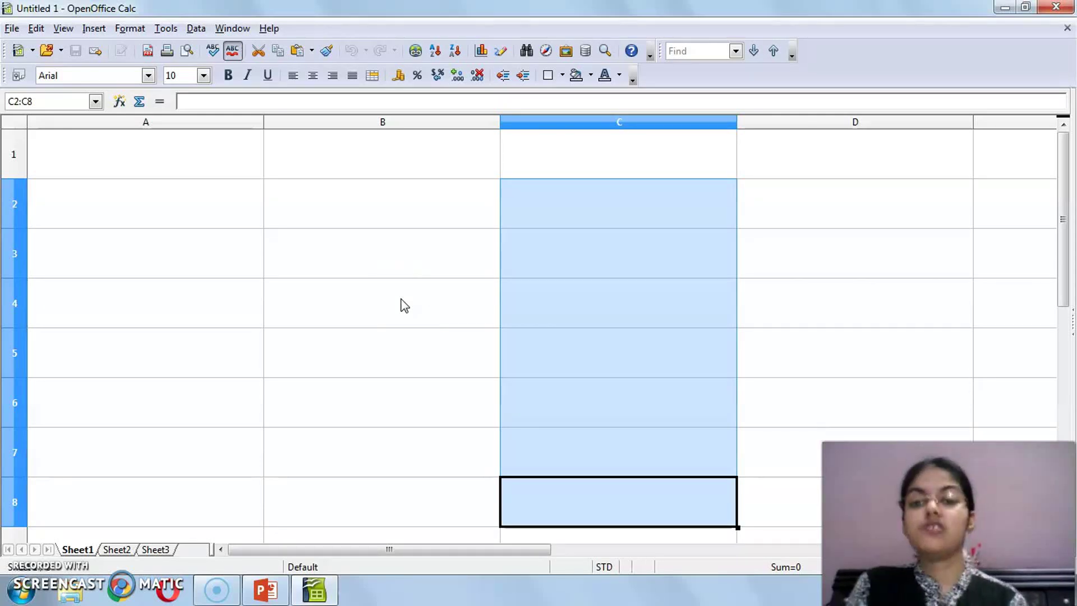
- Select the entire column A, deselect it, and select the entire column B, checking the selection in its lower rows
{"action": "left_click", "coordinate": [344, 174]}
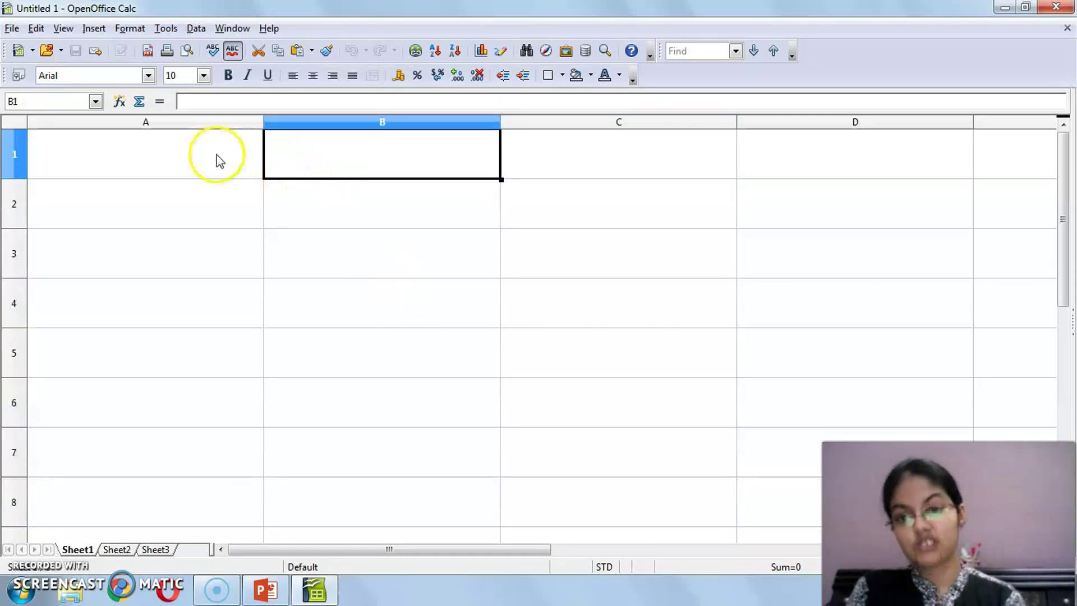
{"action": "left_click", "coordinate": [185, 123]}
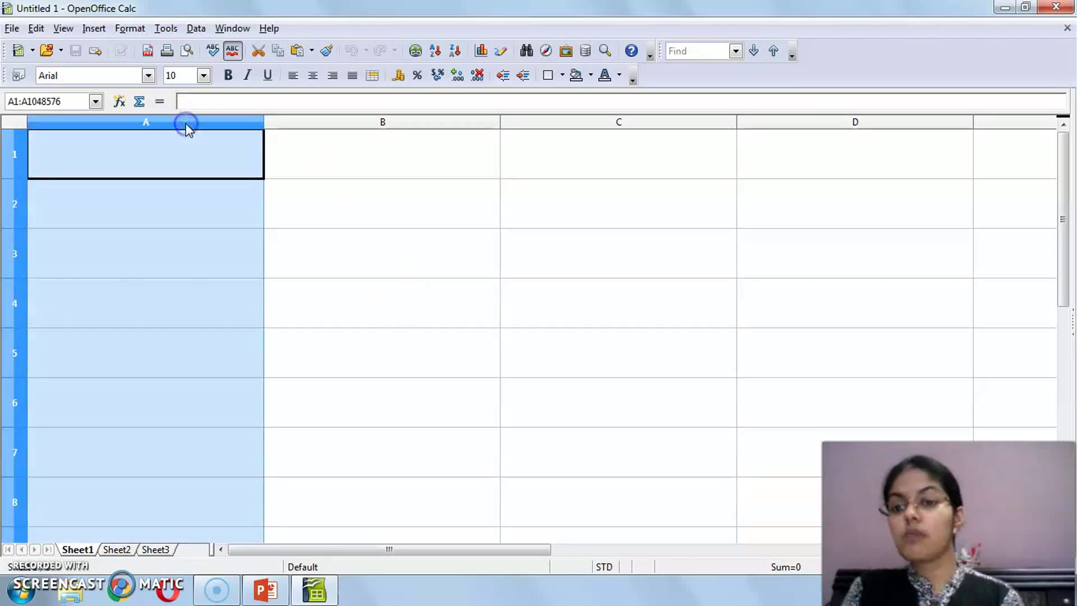
{"action": "left_click", "coordinate": [231, 255]}
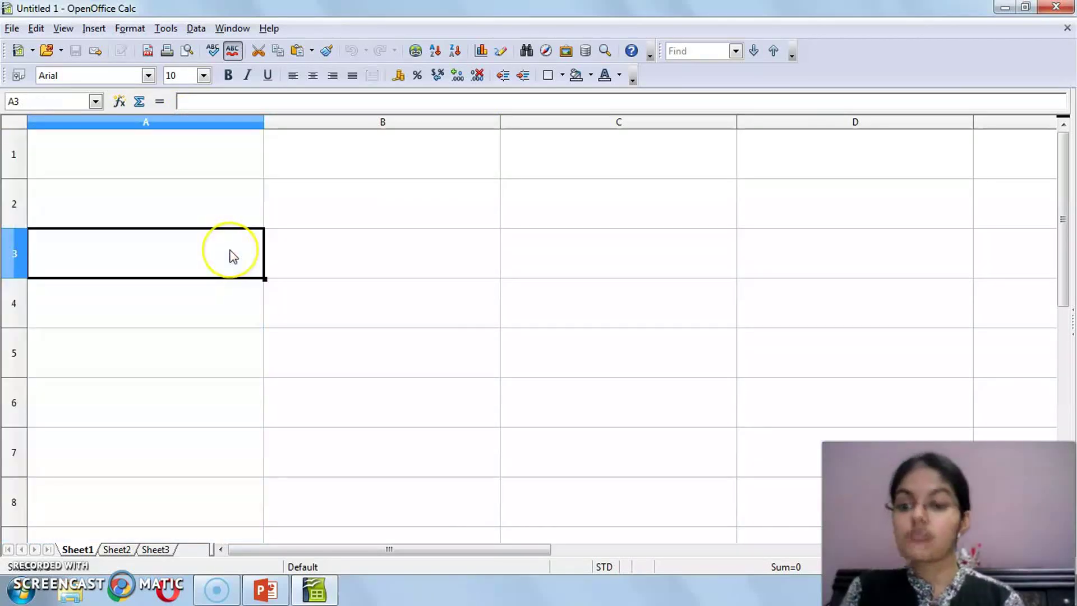
{"action": "left_click", "coordinate": [416, 122]}
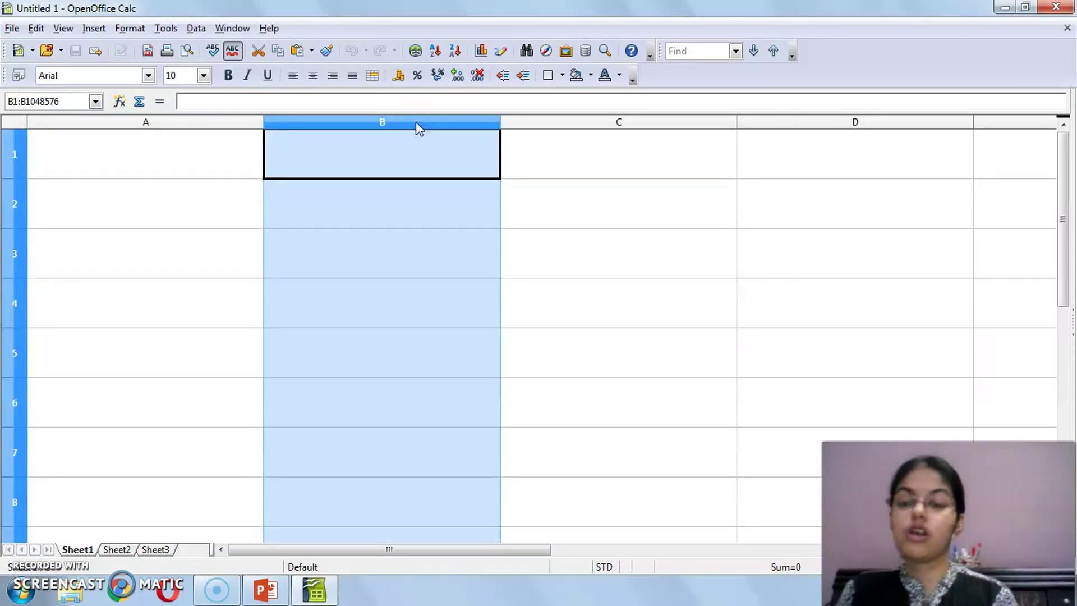
{"action": "left_click", "coordinate": [464, 120]}
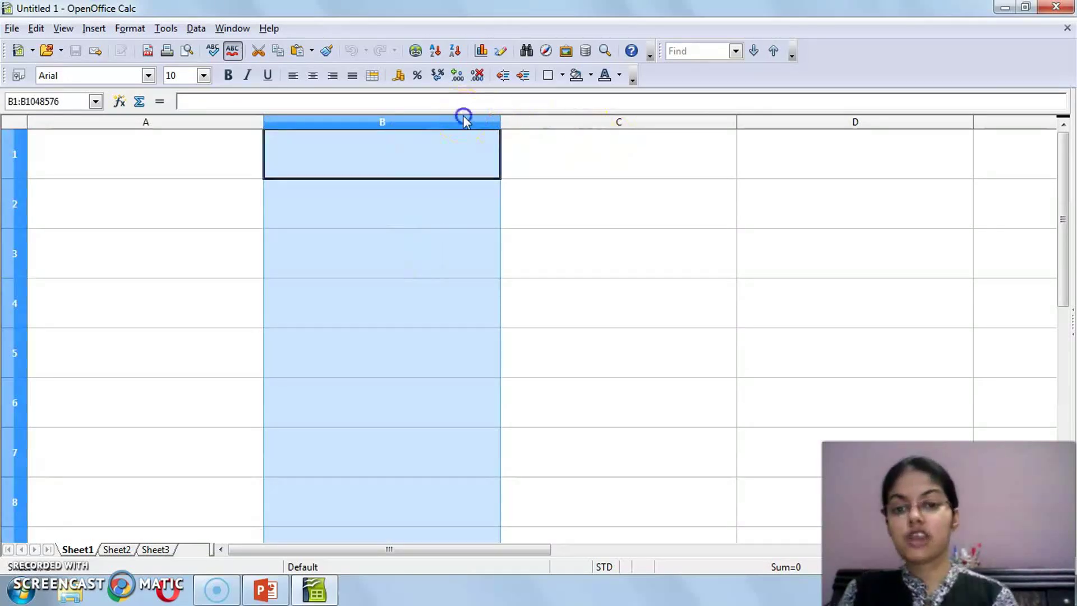
{"action": "scroll", "coordinate": [419, 184], "scroll_direction": "down", "scroll_amount": 7}
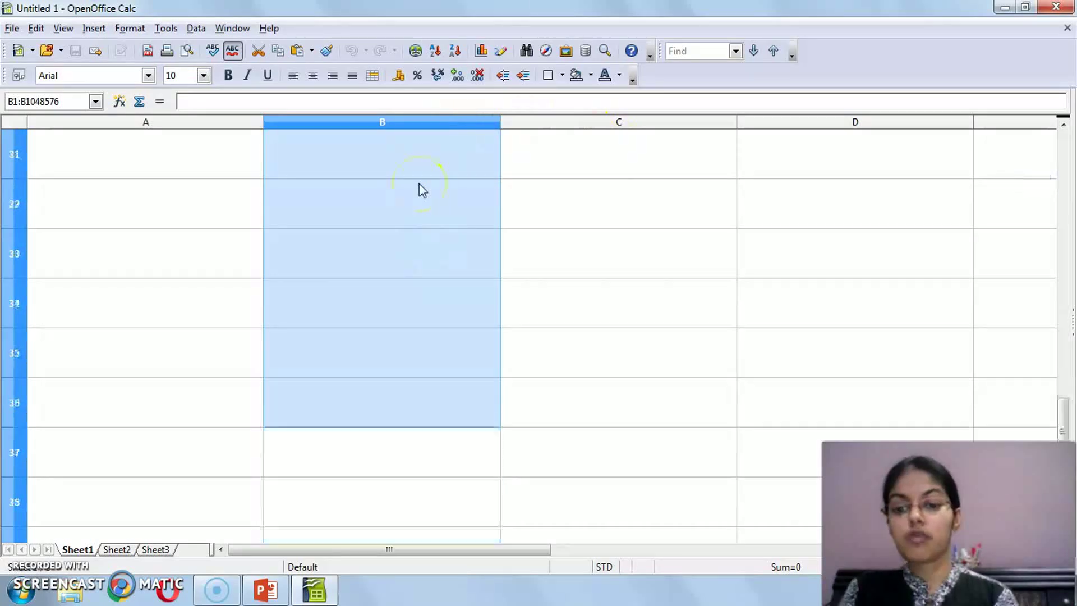
{"action": "scroll", "coordinate": [422, 191], "scroll_direction": "up", "scroll_amount": 7}
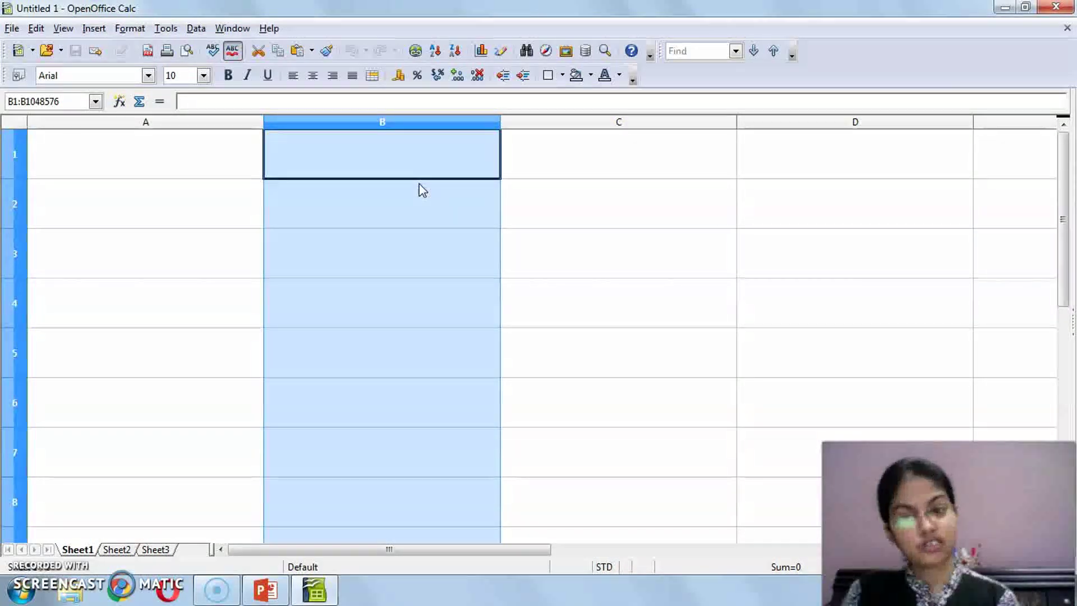
- Select the entire row 3, followed by the entire row 4
{"action": "left_click", "coordinate": [12, 257]}
{"action": "left_click", "coordinate": [14, 306]}
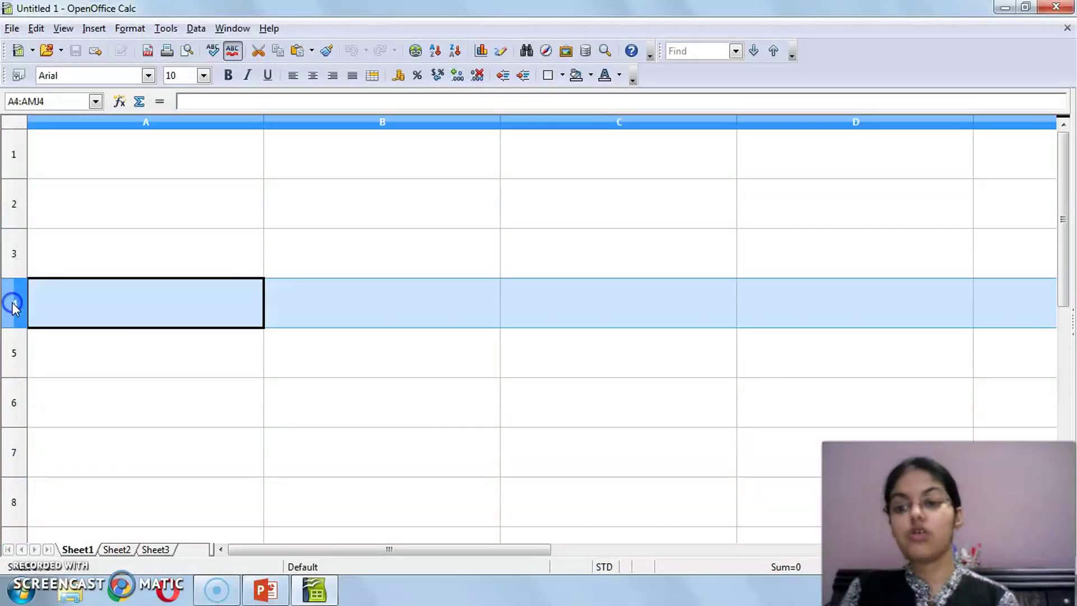
- Reselect the entire row 4, and select the entire row 3 followed by the entire row 5
{"action": "right_click", "coordinate": [14, 306]}
{"action": "left_click", "coordinate": [67, 264]}
{"action": "left_click", "coordinate": [21, 297]}
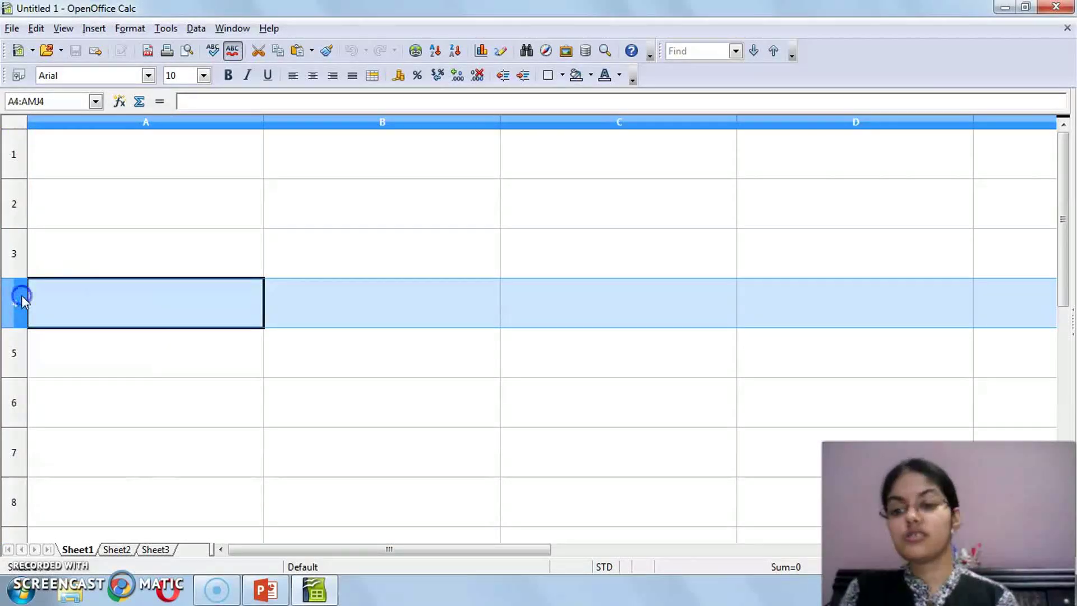
{"action": "left_click", "coordinate": [10, 247]}
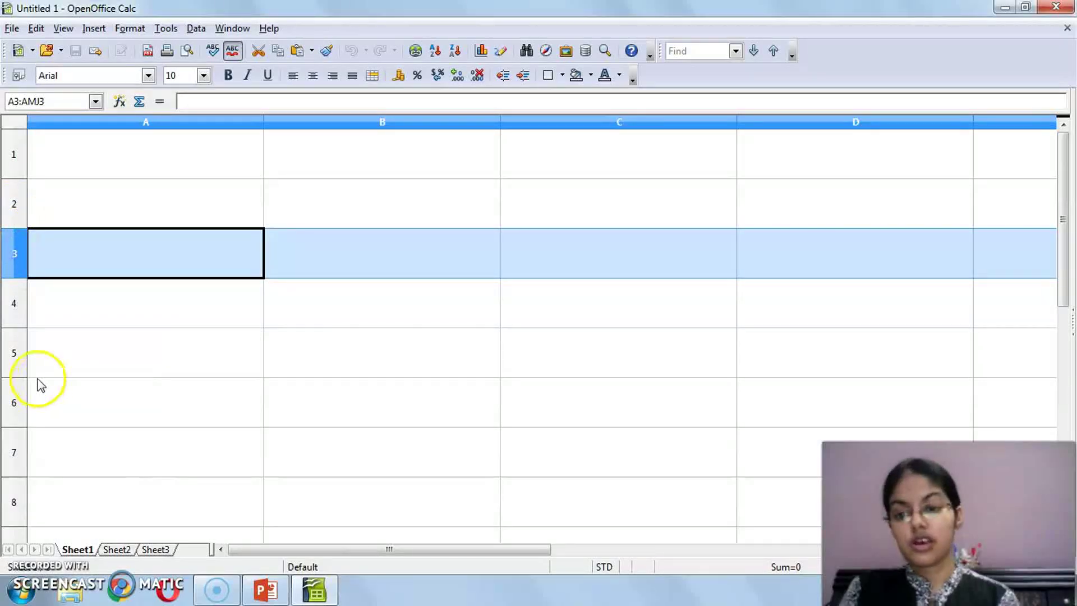
{"action": "left_click", "coordinate": [14, 351]}
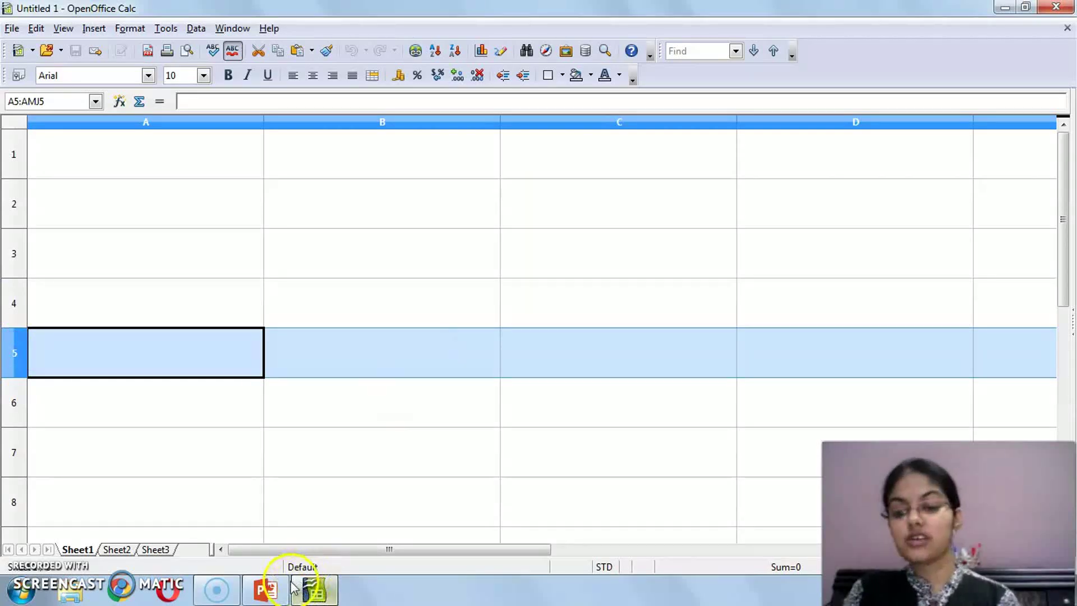
- Switch to the PowerPoint slides and highlight the word Insert in the topic about inserting and deleting cells, rows and columns
{"action": "left_click", "coordinate": [305, 592]}
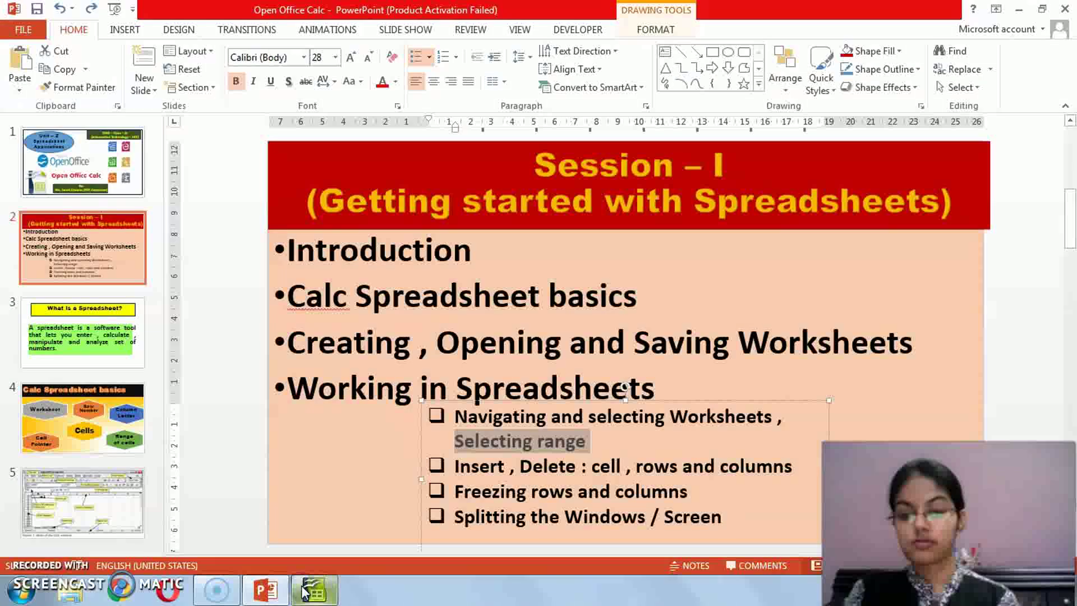
{"action": "left_click", "coordinate": [505, 467]}
{"action": "left_click_drag", "start_coordinate": [505, 467], "coordinate": [472, 469]}
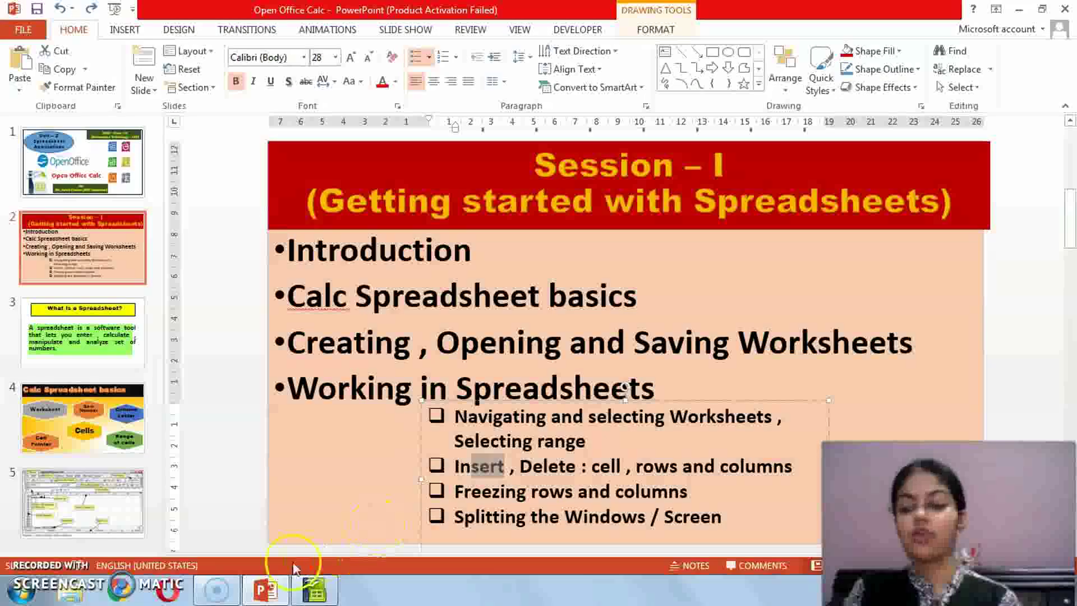
- Return to Calc and clear the row selection by selecting cell B7, followed by cell A5
{"action": "left_click", "coordinate": [312, 591]}
{"action": "left_click", "coordinate": [291, 464]}
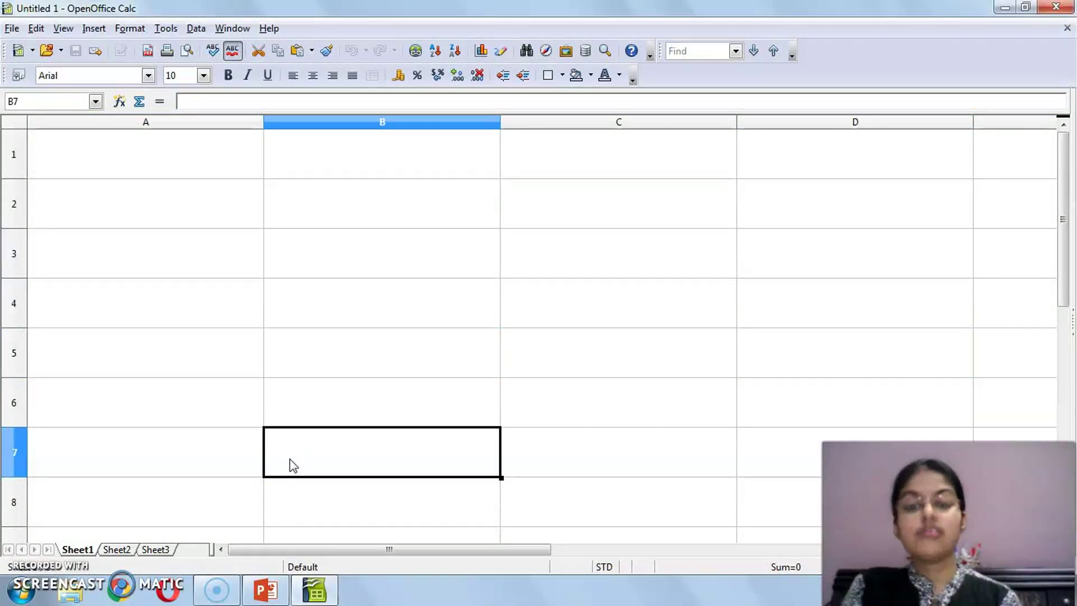
{"action": "left_click", "coordinate": [171, 360]}
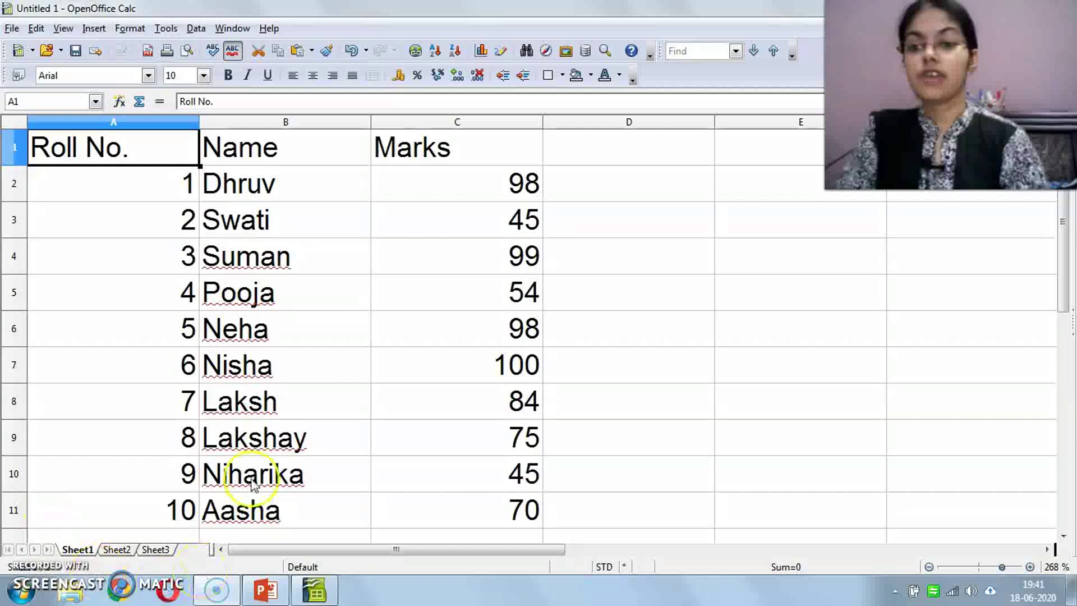
- Select the Roll No., Name and Marks header cells in turn, select the data range A2:C11, and clear it by selecting C5
{"action": "left_click", "coordinate": [57, 152]}
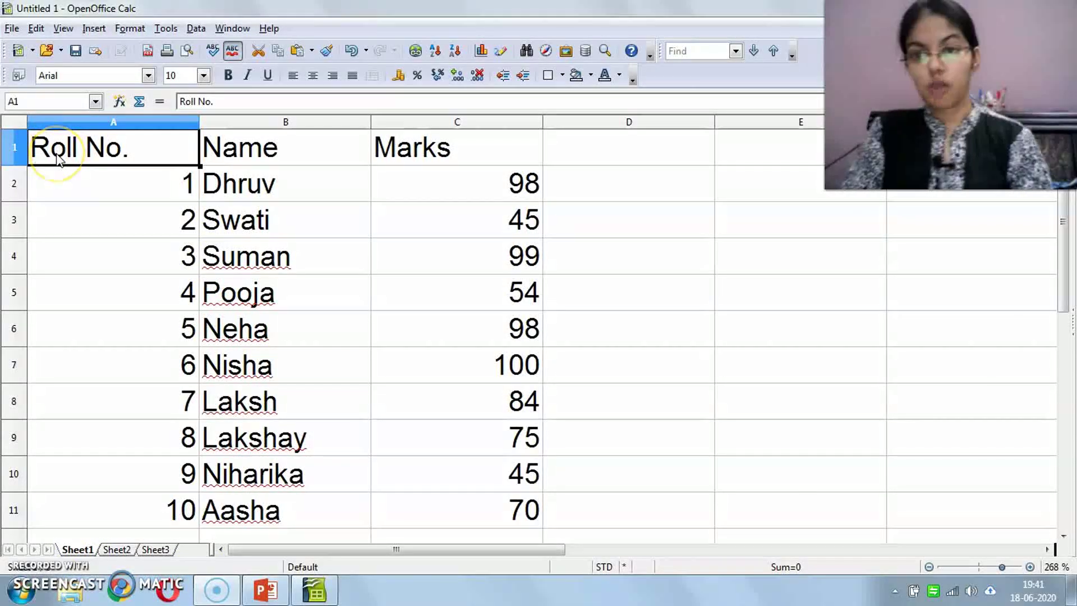
{"action": "left_click", "coordinate": [159, 287]}
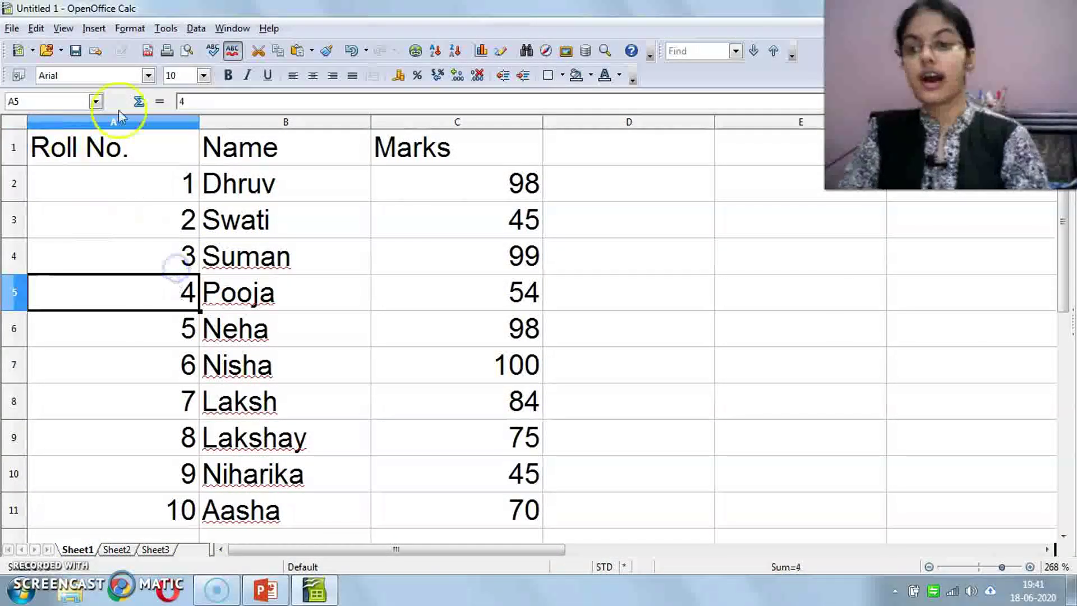
{"action": "left_click", "coordinate": [110, 139]}
{"action": "left_click", "coordinate": [230, 157]}
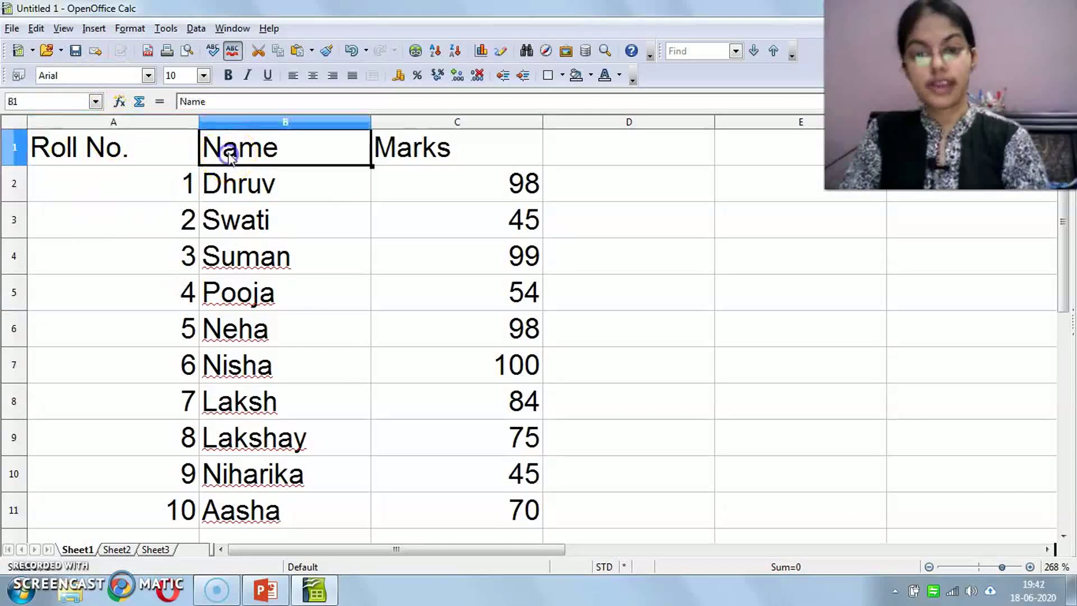
{"action": "left_click", "coordinate": [372, 147]}
{"action": "left_click_drag", "start_coordinate": [62, 187], "coordinate": [526, 519]}
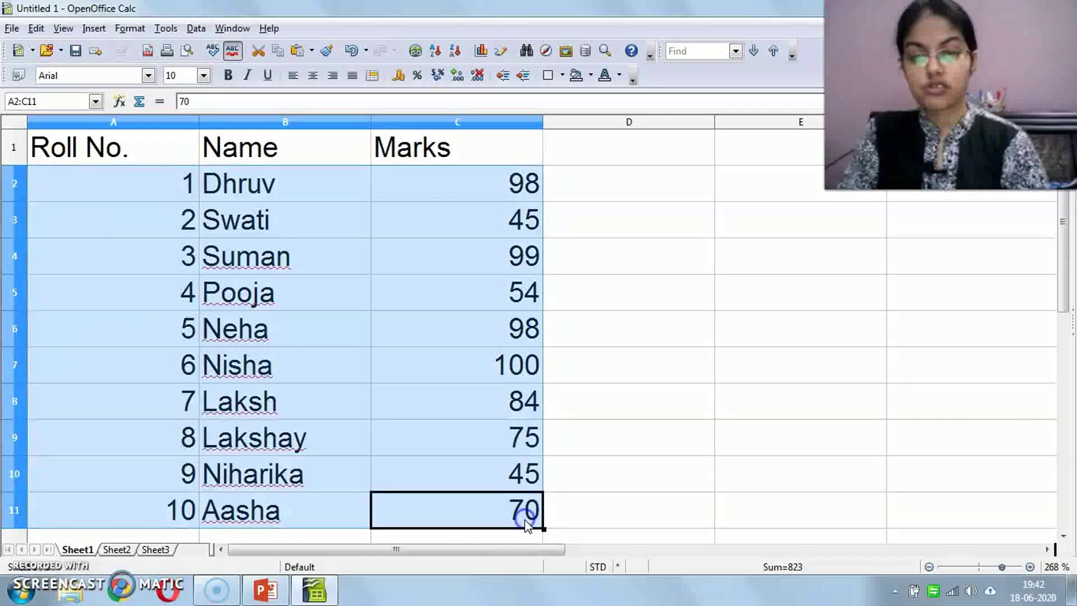
{"action": "left_click", "coordinate": [435, 293]}
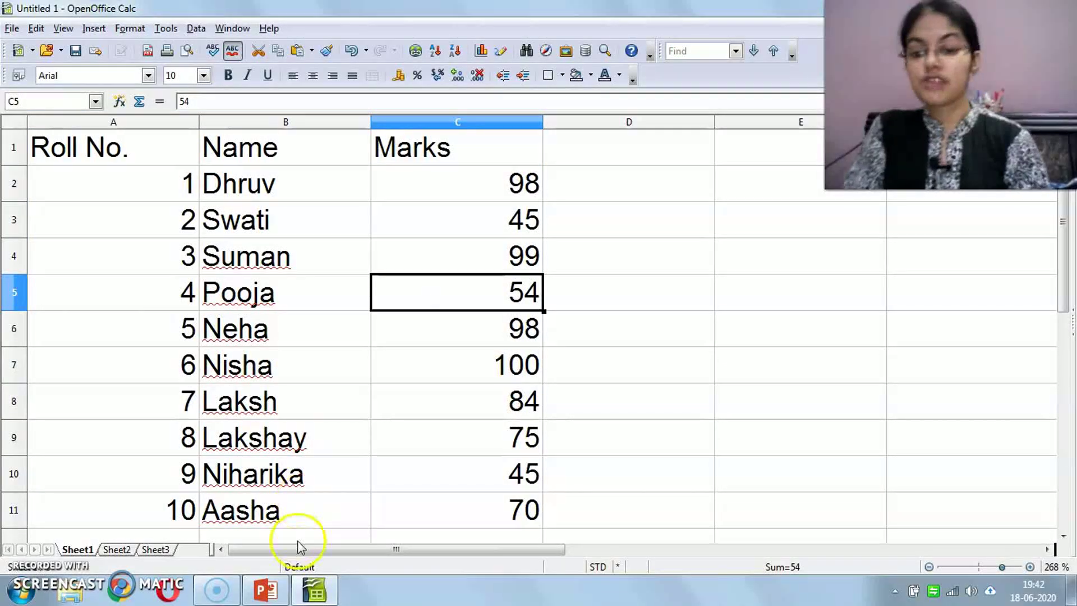
- Switch to the PowerPoint slides and review the Insert and Delete topic for cells, rows and columns
{"action": "left_click", "coordinate": [265, 589]}
{"action": "left_click", "coordinate": [453, 467]}
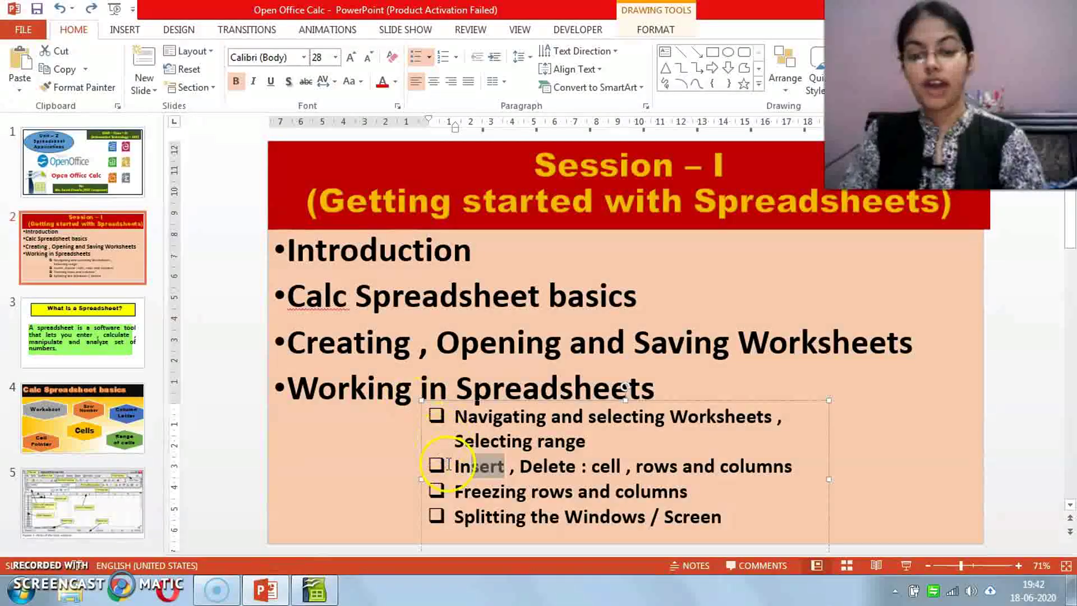
{"action": "left_click", "coordinate": [543, 466]}
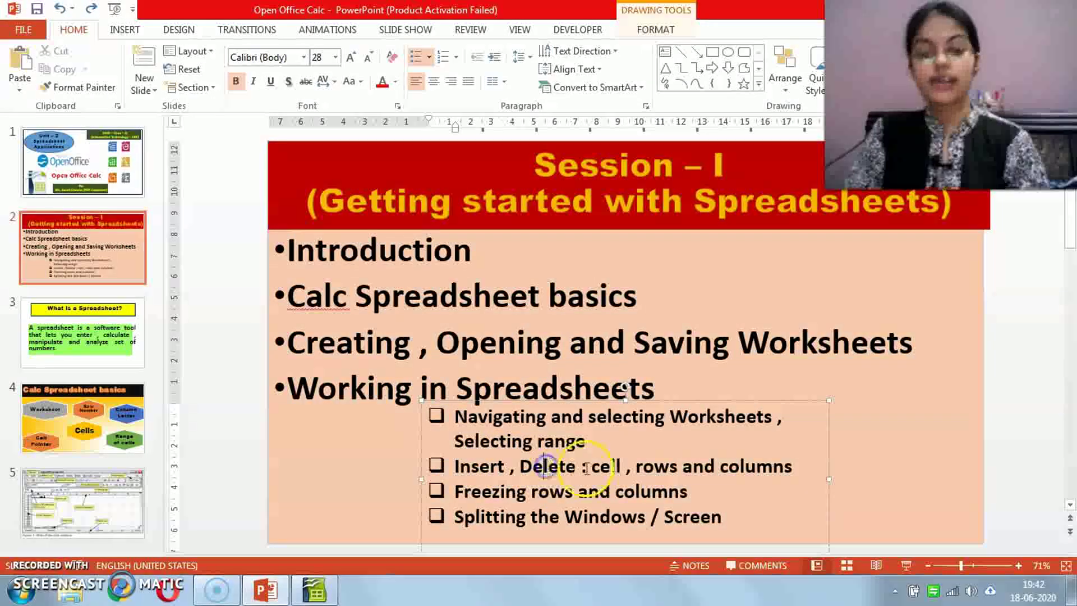
- Return to the marks table in Calc and select cells B4, B5, C5 and B6 one after another
{"action": "left_click", "coordinate": [317, 588]}
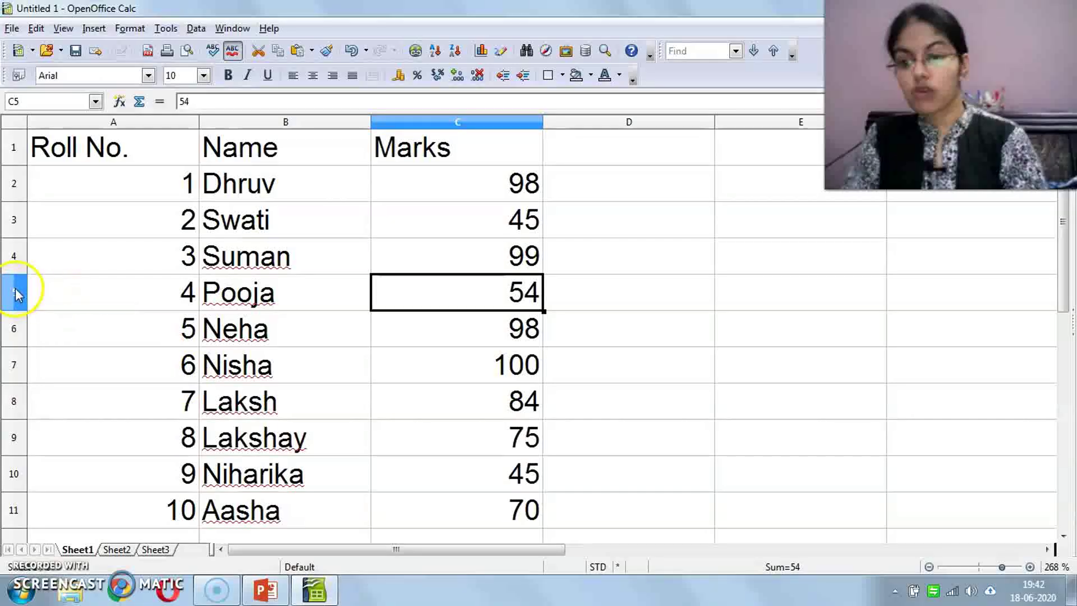
{"action": "left_click", "coordinate": [212, 268]}
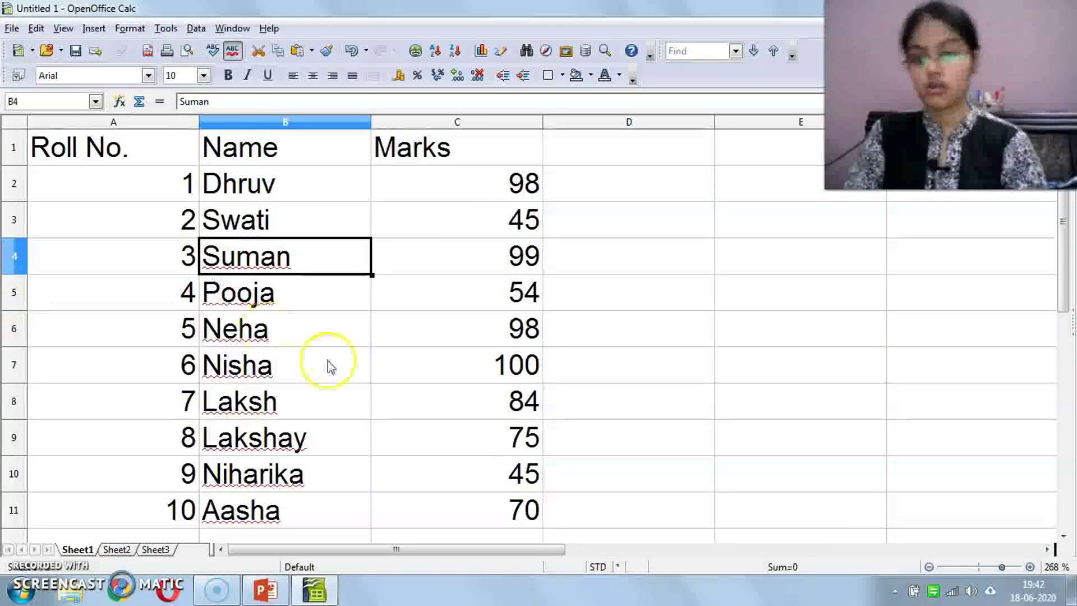
{"action": "left_click", "coordinate": [337, 295]}
{"action": "left_click", "coordinate": [419, 298]}
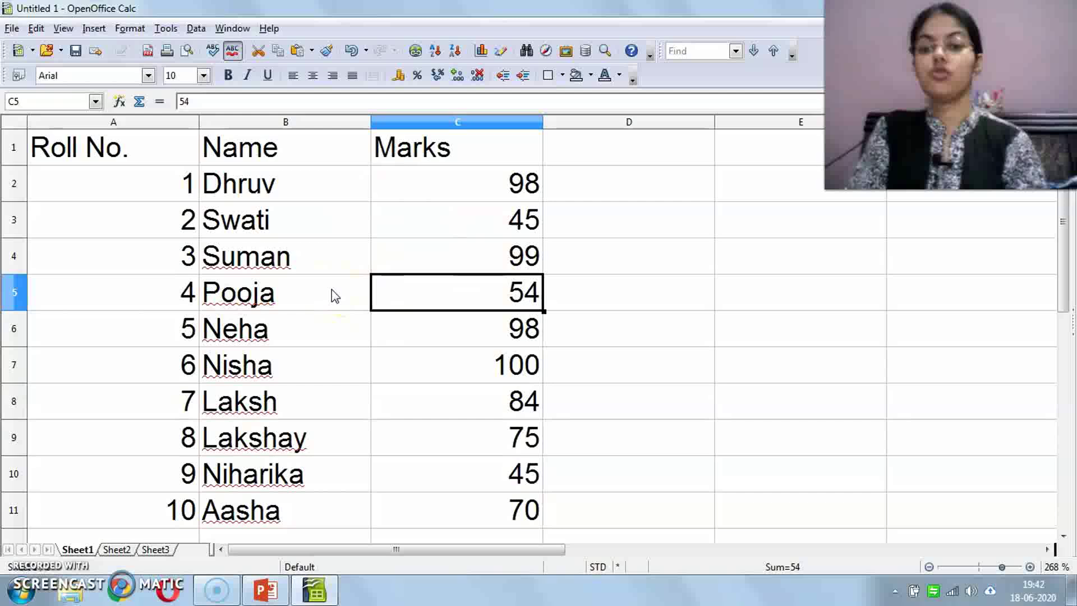
{"action": "left_click", "coordinate": [283, 331]}
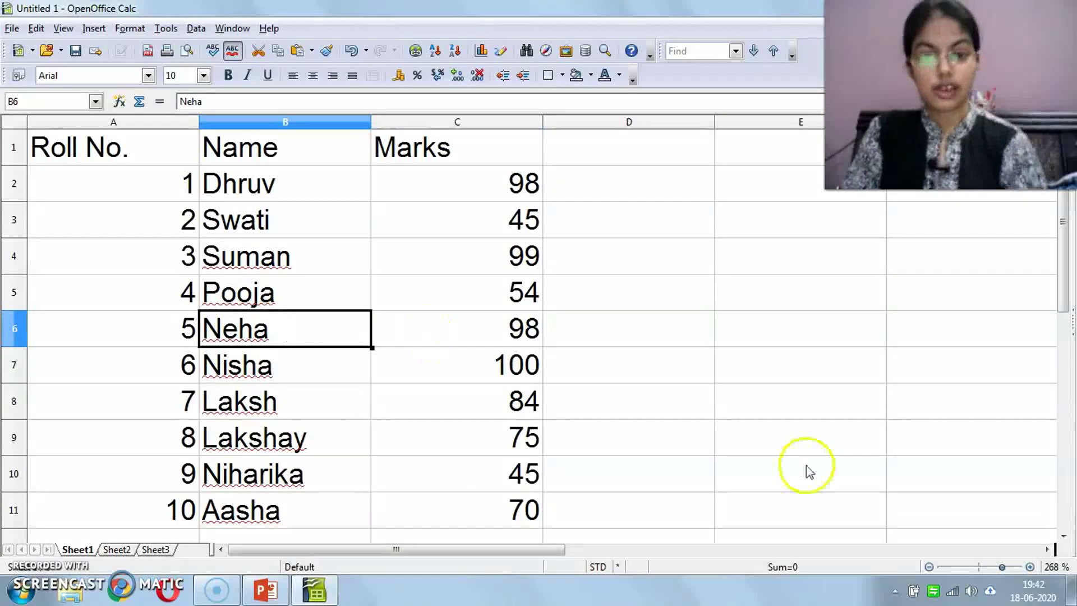
- Insert a blank cell at C5 in the Marks column using the Shift cells down option
{"action": "left_click", "coordinate": [1030, 567]}
{"action": "left_click", "coordinate": [1030, 568]}
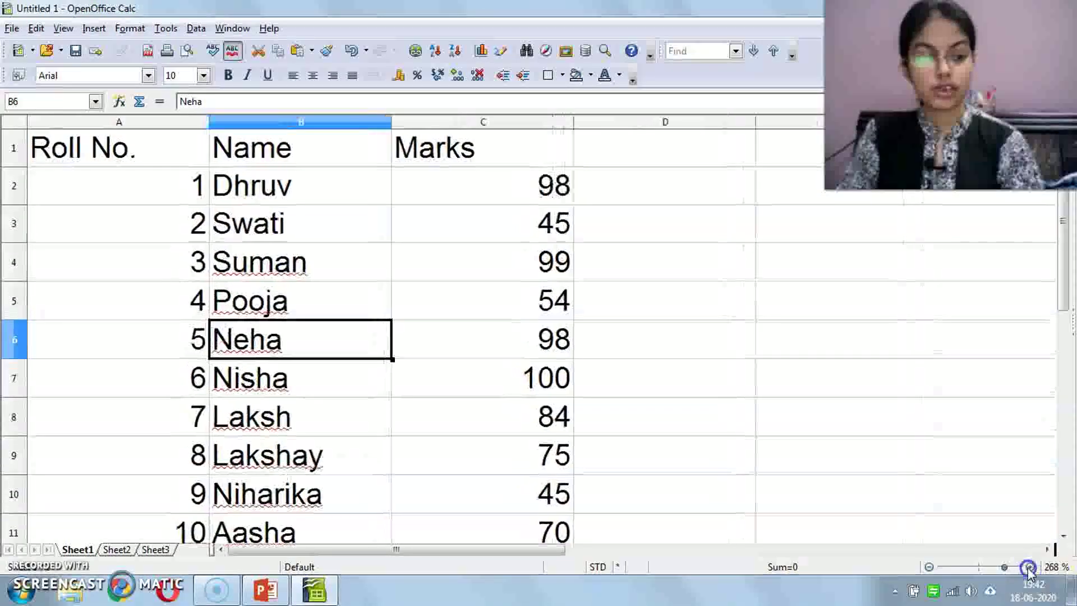
{"action": "left_click", "coordinate": [1030, 568]}
{"action": "left_click", "coordinate": [1031, 567]}
{"action": "left_click", "coordinate": [1030, 567]}
{"action": "left_click", "coordinate": [1030, 567]}
{"action": "left_click", "coordinate": [1030, 568]}
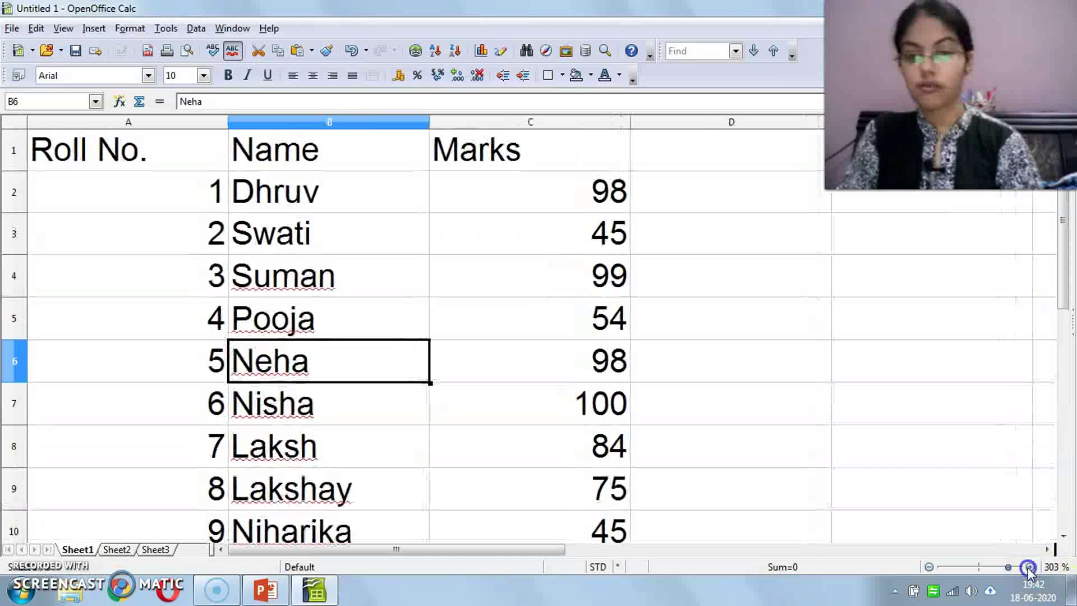
{"action": "left_click", "coordinate": [1030, 567]}
{"action": "left_click", "coordinate": [1030, 568]}
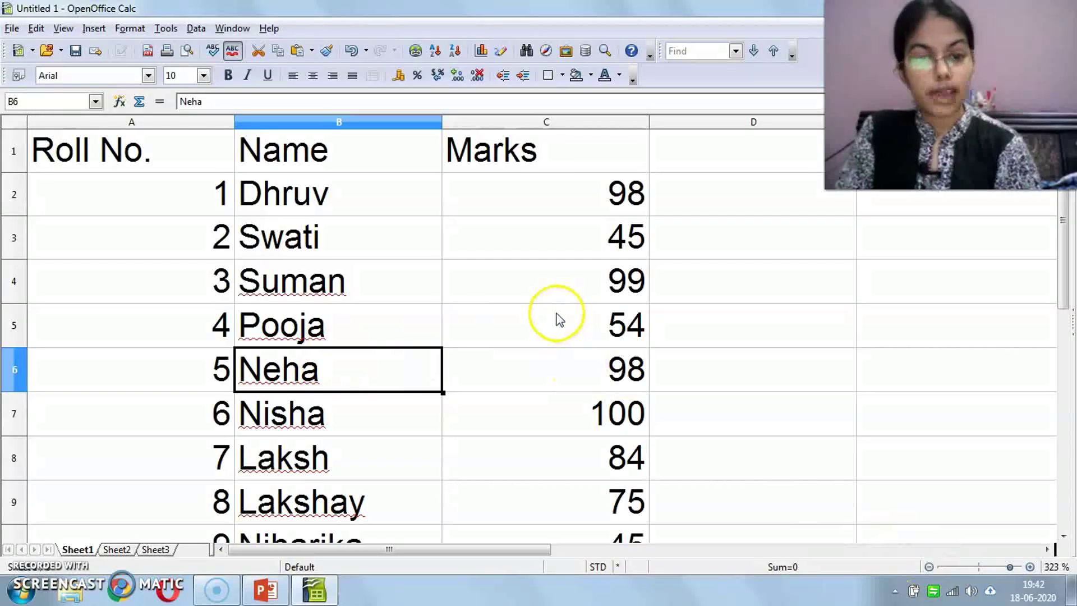
{"action": "left_click", "coordinate": [553, 340]}
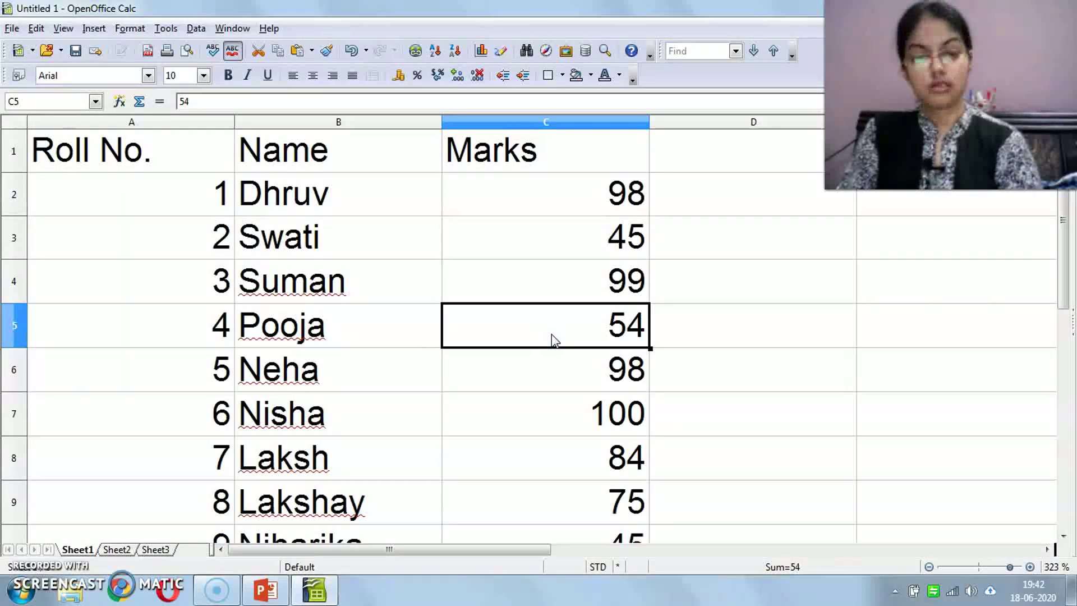
{"action": "left_click", "coordinate": [90, 33]}
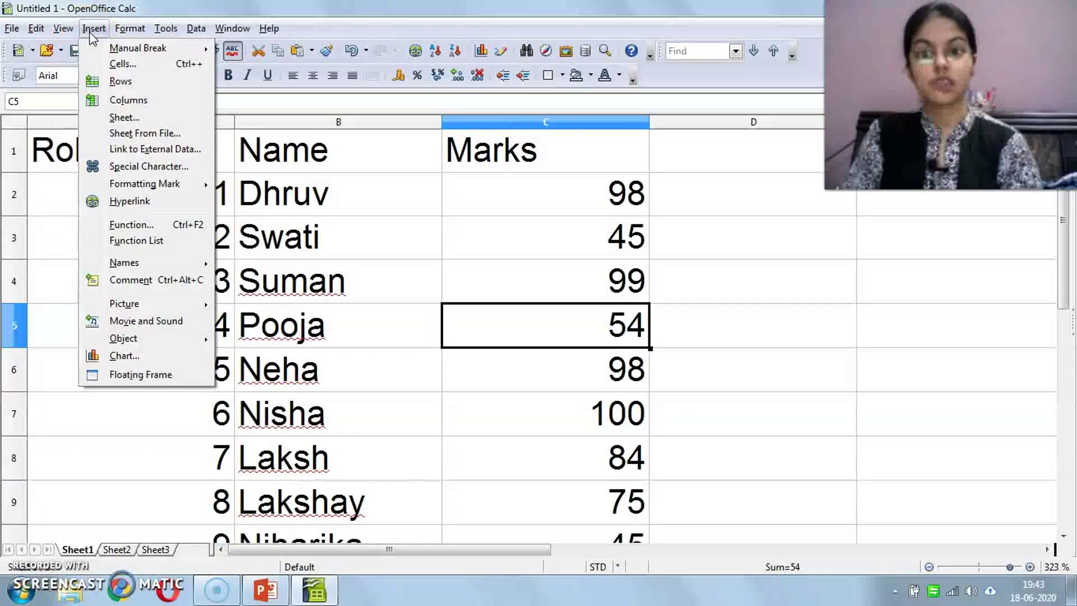
{"action": "left_click", "coordinate": [100, 66]}
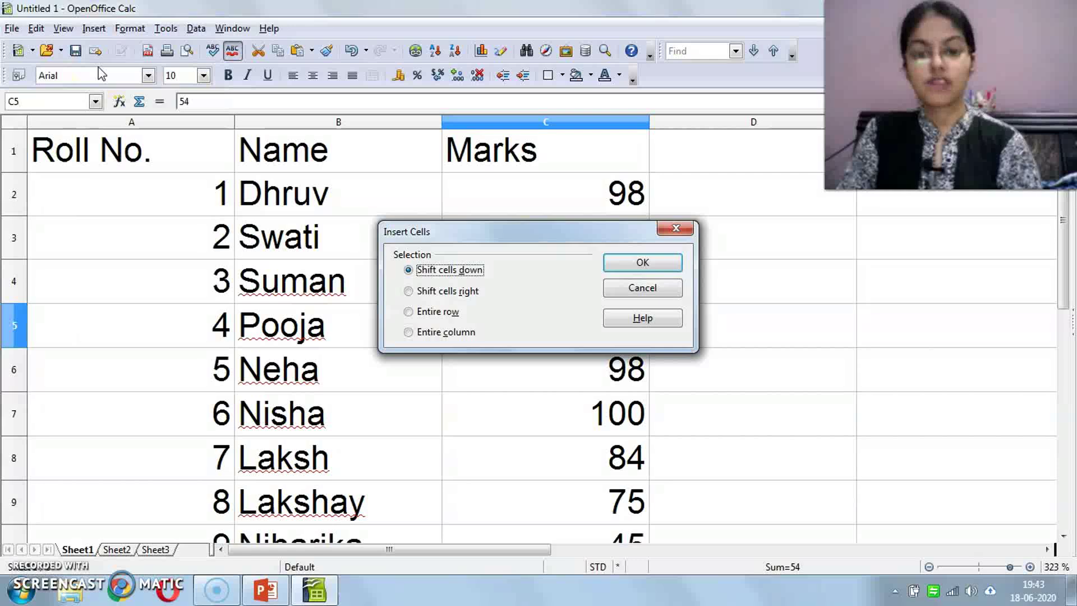
{"action": "left_click_drag", "start_coordinate": [436, 234], "coordinate": [166, 128]}
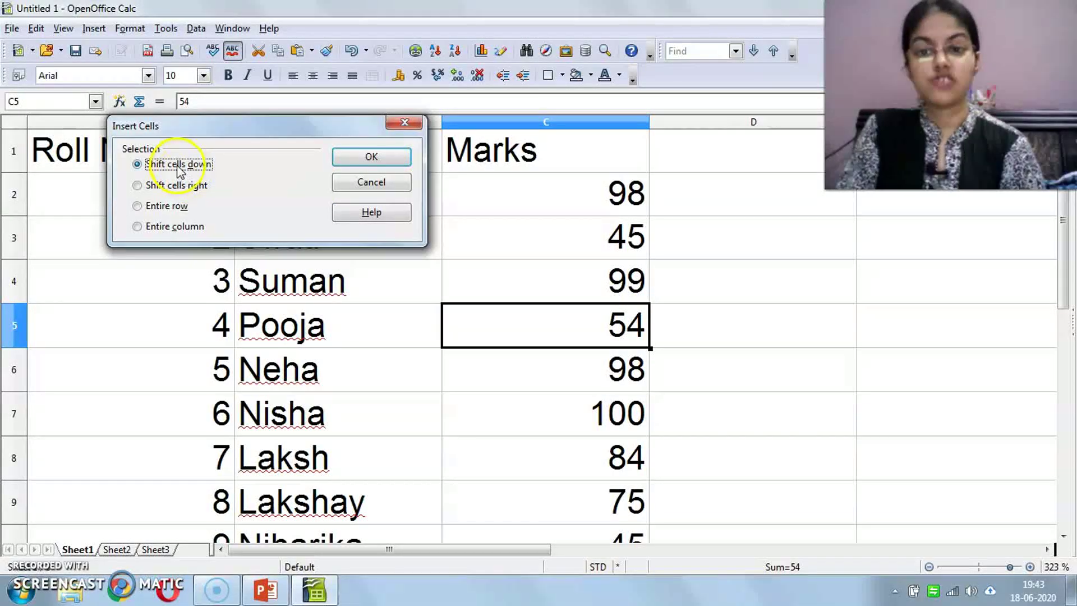
{"action": "left_click", "coordinate": [373, 157]}
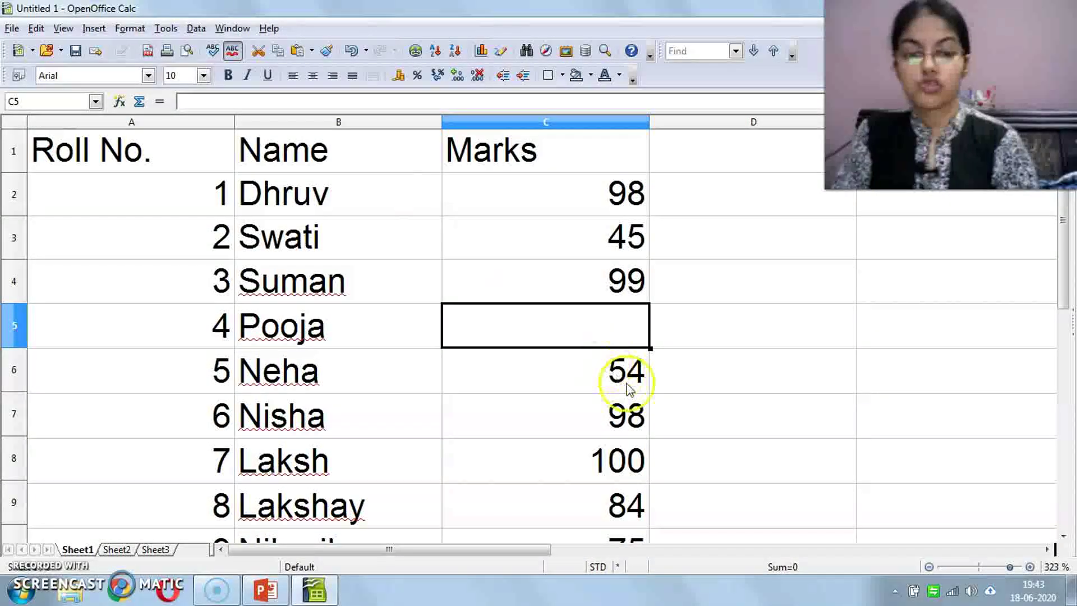
- Check the shifted values in the Marks column and undo the cell insertion at C5
{"action": "scroll", "coordinate": [629, 387], "scroll_direction": "down", "scroll_amount": 3}
{"action": "scroll", "coordinate": [566, 240], "scroll_direction": "up", "scroll_amount": 3}
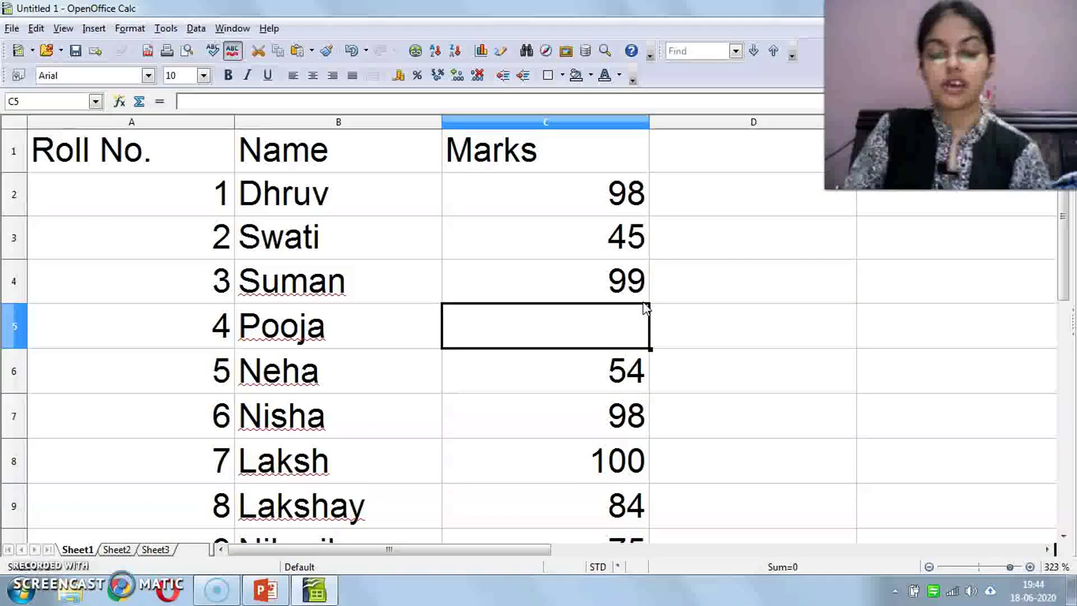
{"action": "key", "text": "ctrl+minus"}
{"action": "key", "text": "Return"}
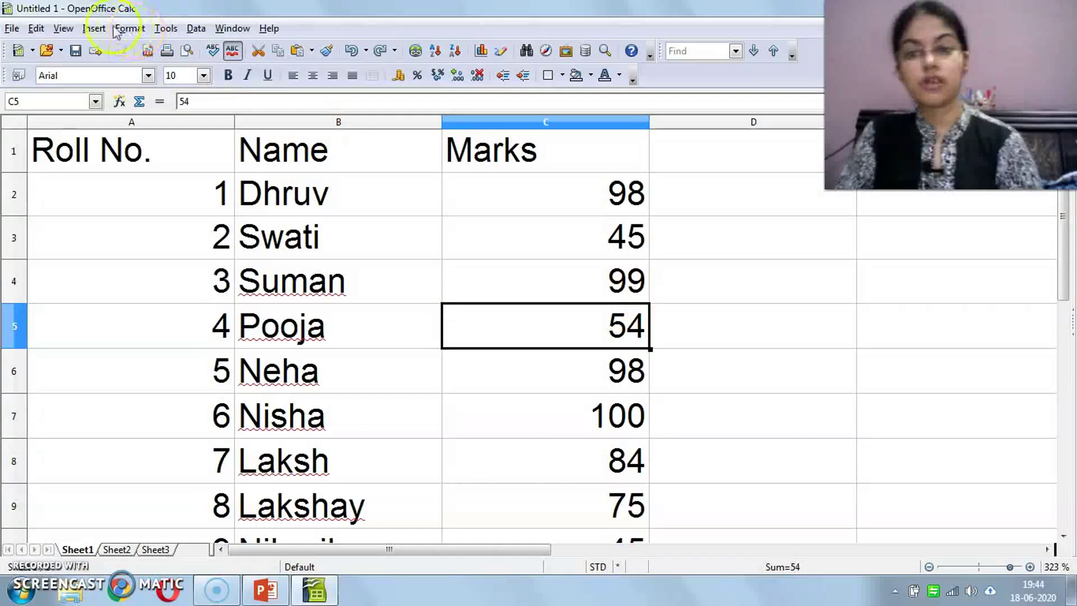
- Insert a blank cell at C5 using the Shift cells right option, with the dialog moved off the data
{"action": "left_click", "coordinate": [87, 30]}
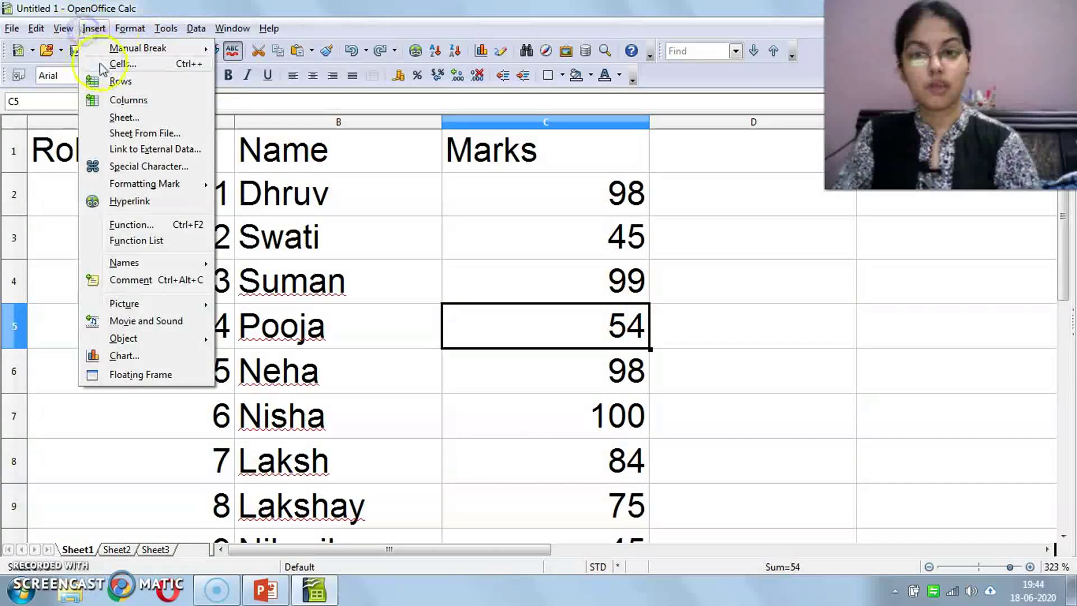
{"action": "left_click", "coordinate": [122, 64]}
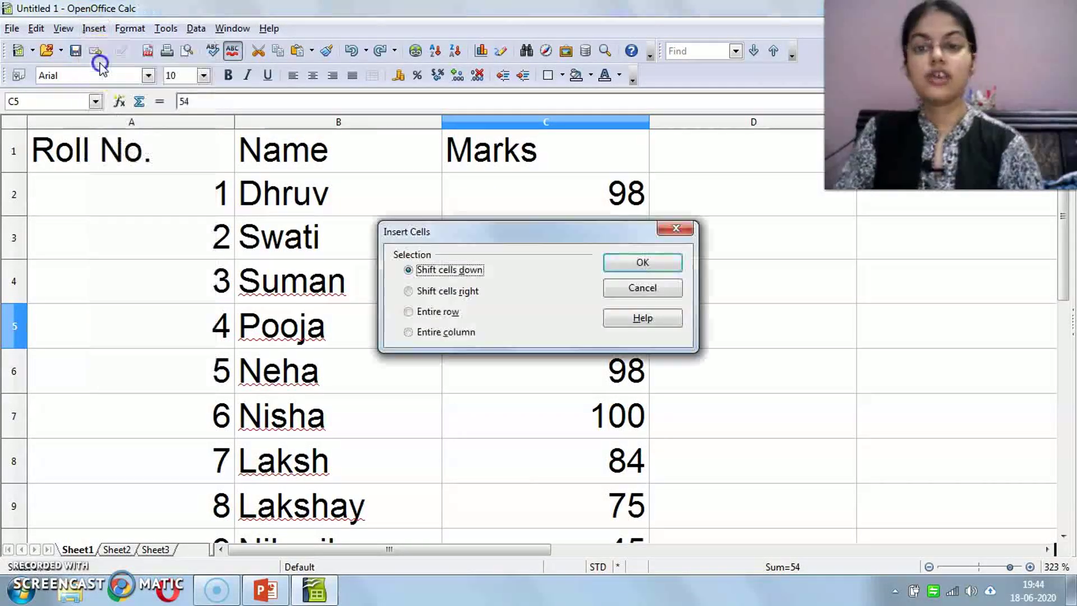
{"action": "left_click_drag", "start_coordinate": [407, 219], "coordinate": [191, 84]}
{"action": "left_click", "coordinate": [175, 143]}
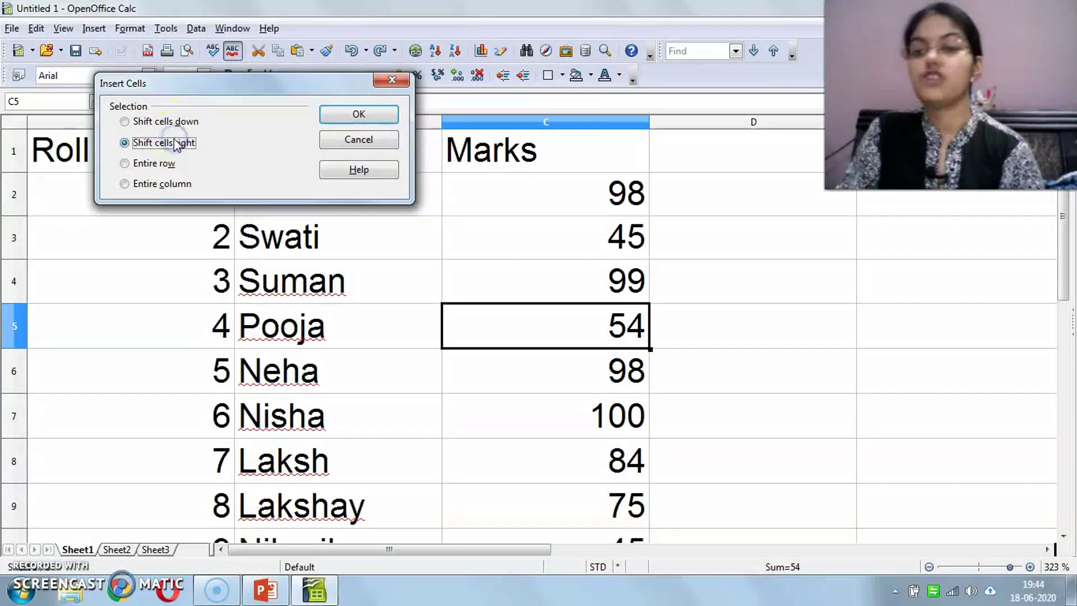
{"action": "left_click", "coordinate": [354, 115]}
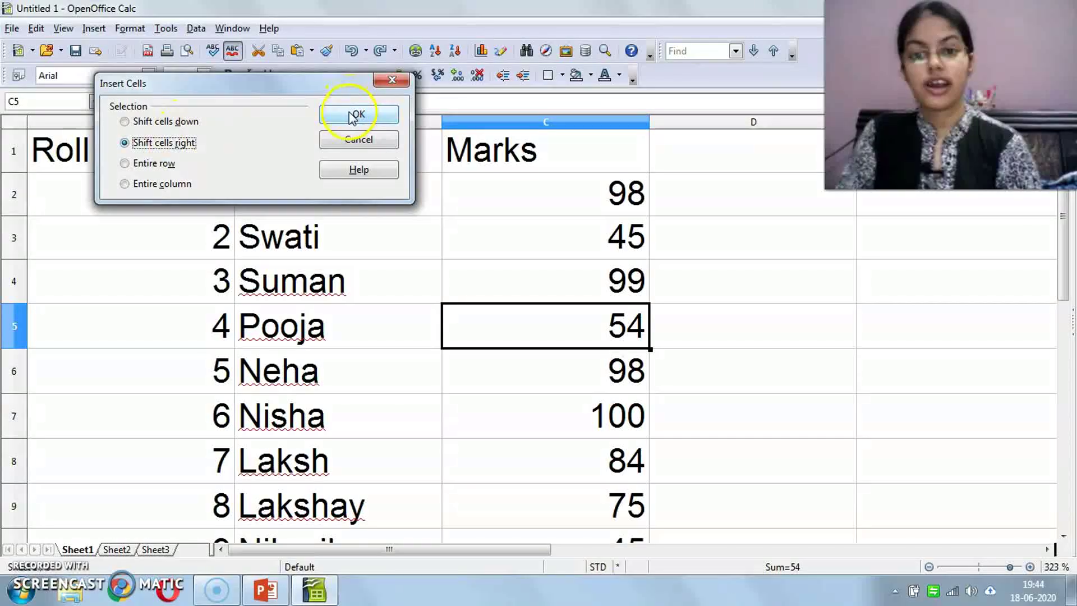
{"action": "left_click", "coordinate": [354, 115]}
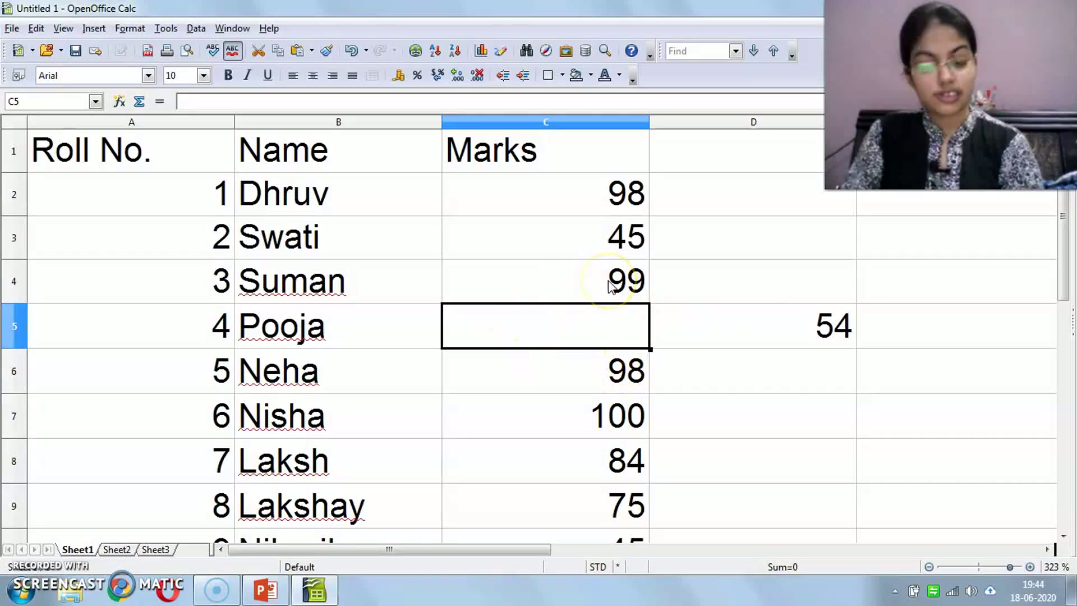
- Undo the cell insertion that shifted C5 to the right, and select cell B5 in the Name column
{"action": "key", "text": "ctrl+z"}
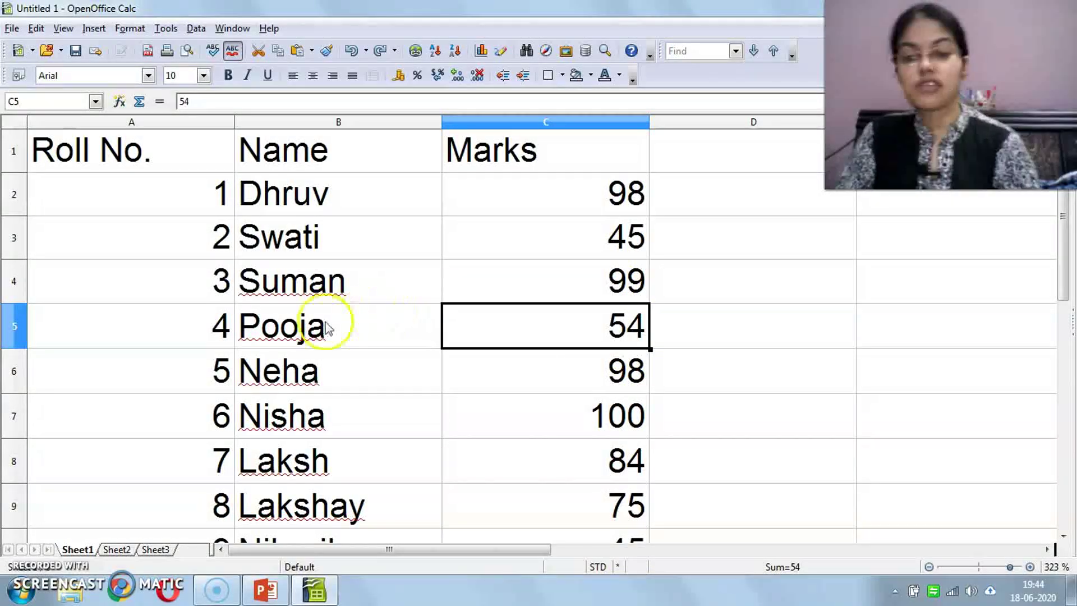
{"action": "left_click", "coordinate": [309, 323]}
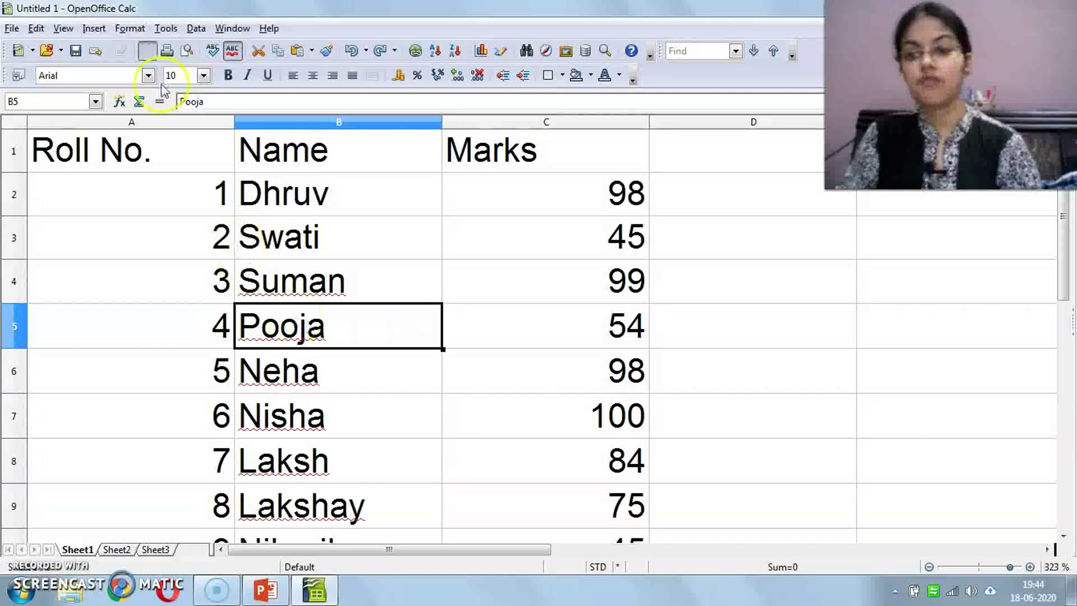
- Insert a blank cell at B5 using the Shift cells right option, with the dialog moved off the data, and undo the insertion
{"action": "left_click", "coordinate": [94, 28]}
{"action": "left_click", "coordinate": [122, 64]}
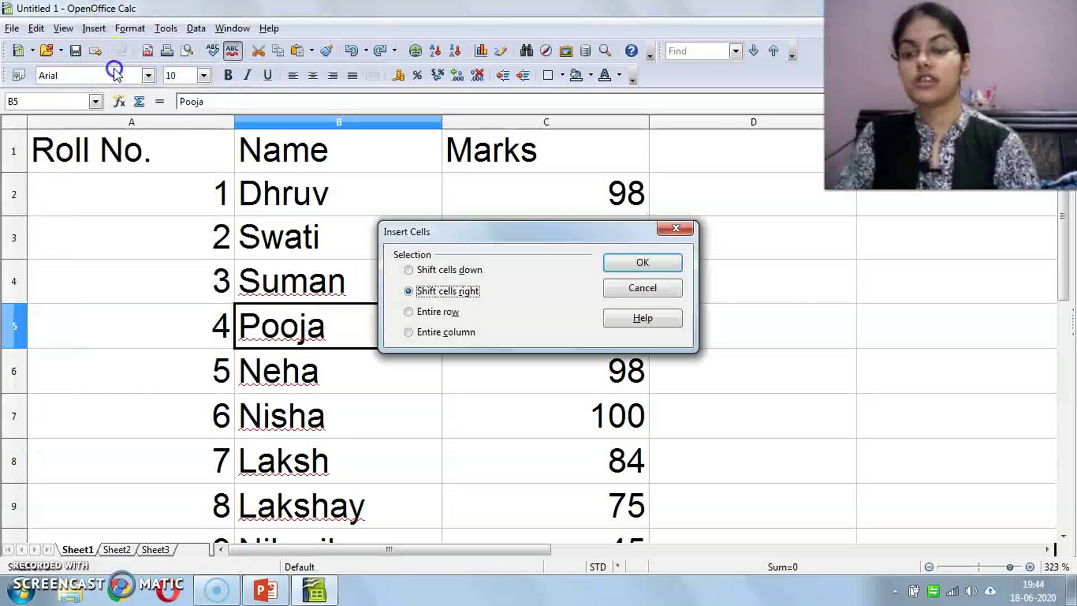
{"action": "left_click_drag", "start_coordinate": [494, 247], "coordinate": [427, 95]}
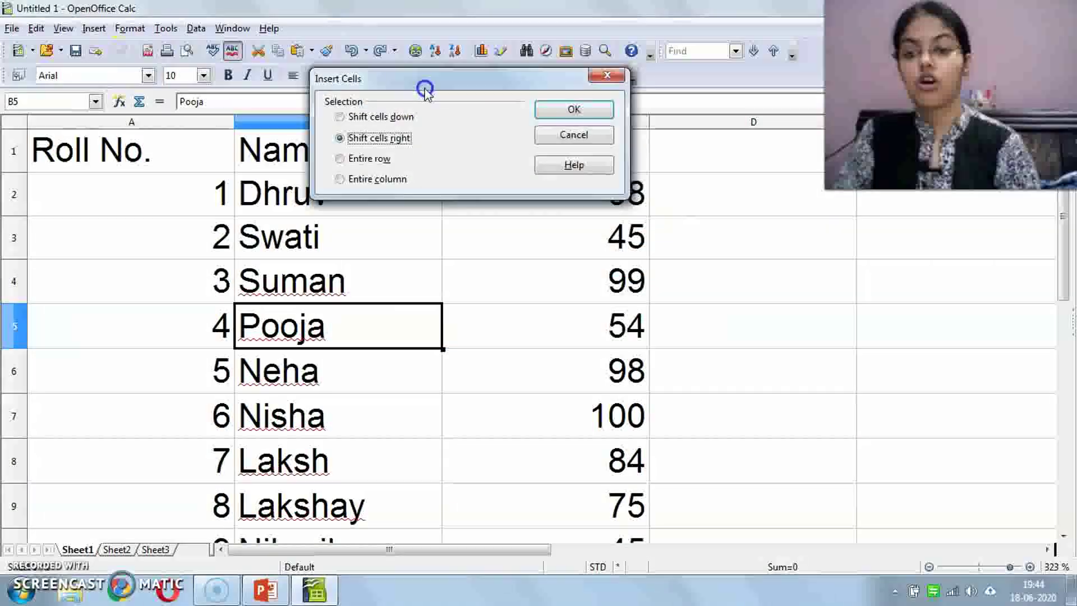
{"action": "left_click", "coordinate": [555, 121]}
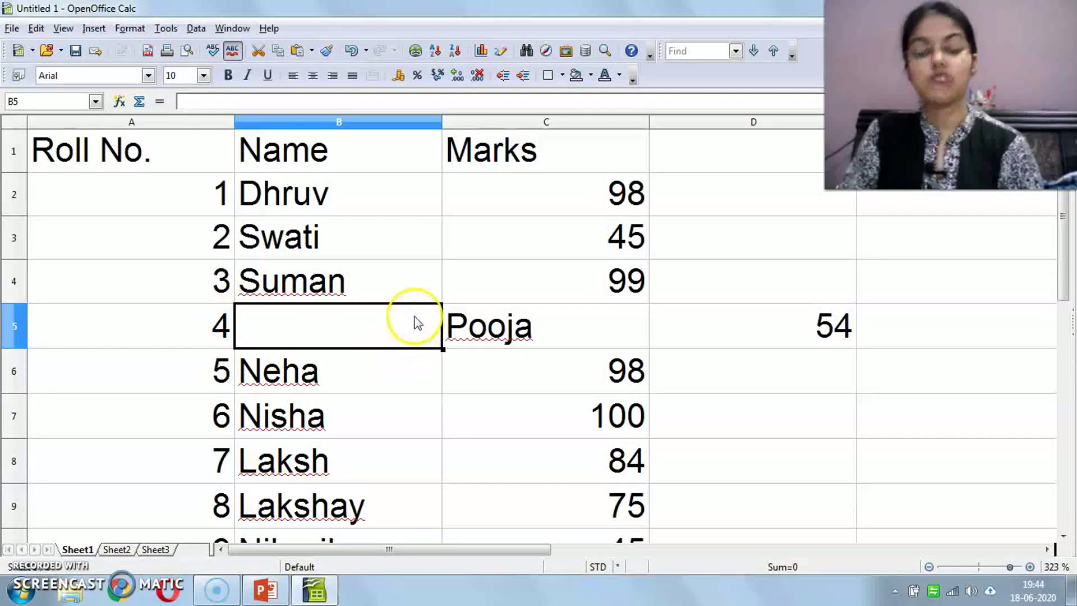
{"action": "key", "text": "ctrl+z"}
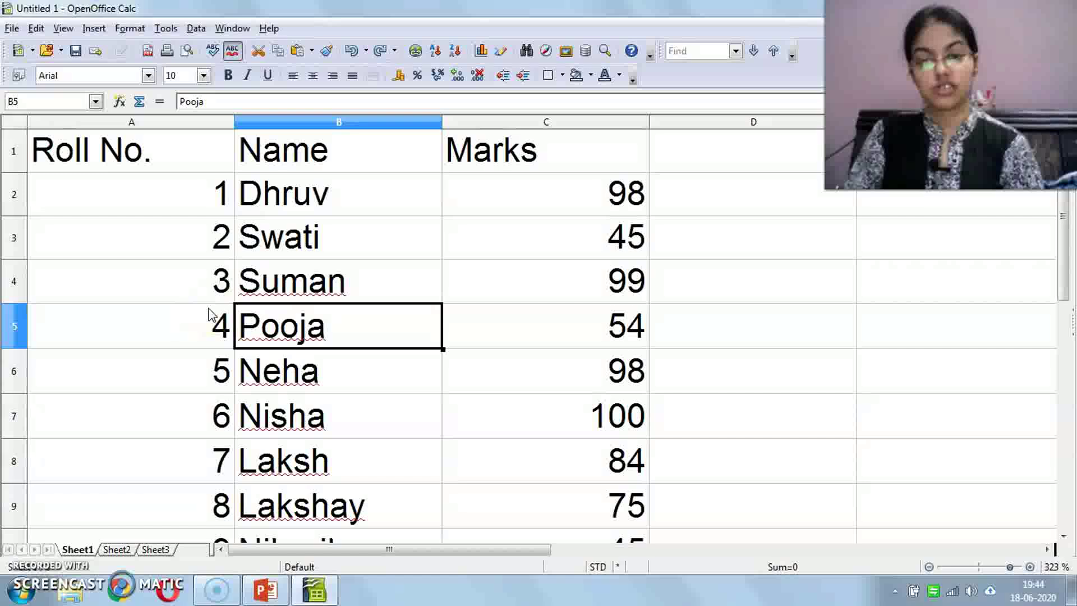
- Insert a blank row above row 5 from cell A5 with the Rows command, and undo the insertion
{"action": "left_click", "coordinate": [128, 329]}
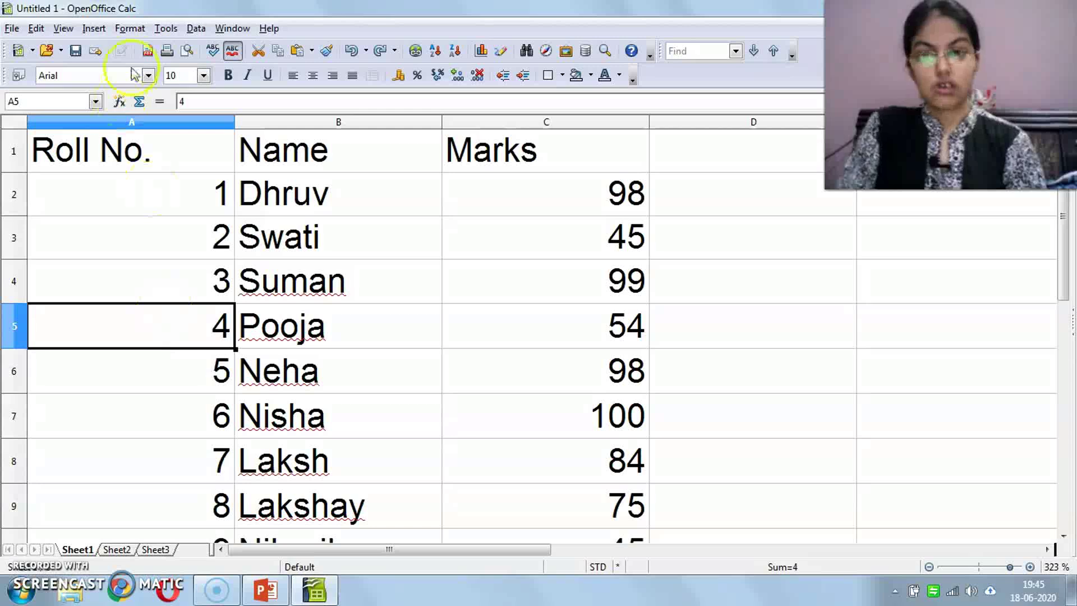
{"action": "left_click", "coordinate": [97, 30]}
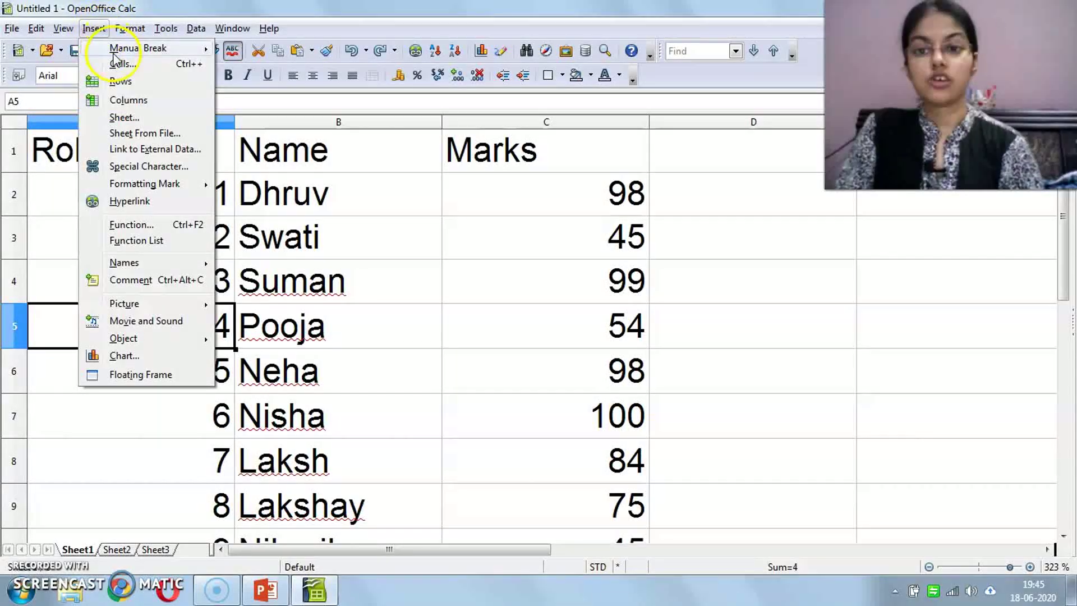
{"action": "left_click", "coordinate": [119, 84]}
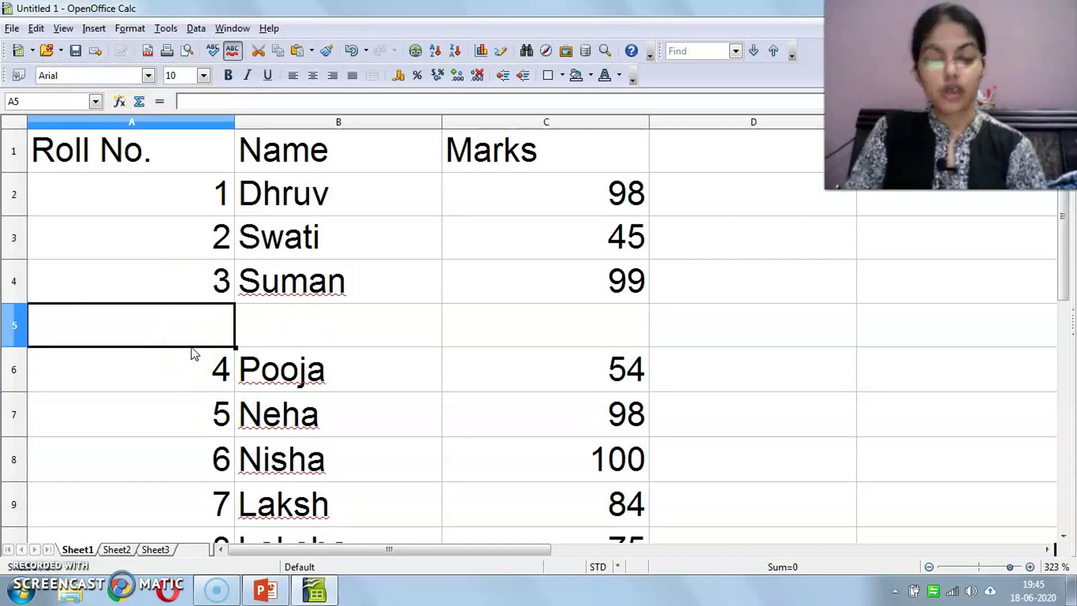
{"action": "key", "text": "ctrl+z"}
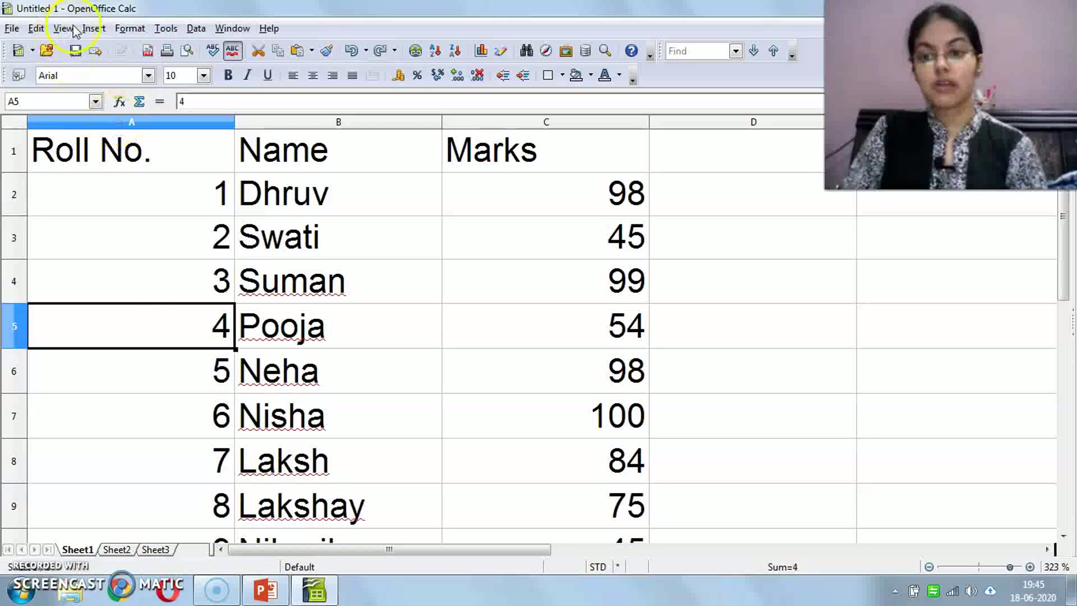
- Insert a blank row at A5 using the Entire row option of Insert Cells, and undo the insertion
{"action": "left_click", "coordinate": [92, 29]}
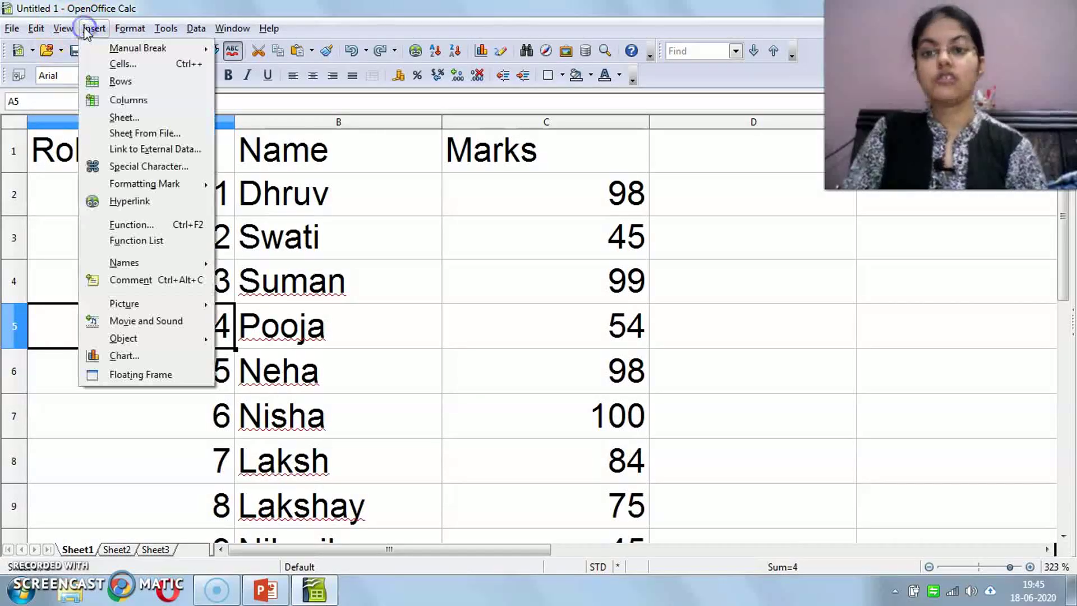
{"action": "left_click", "coordinate": [115, 64]}
{"action": "left_click", "coordinate": [435, 311]}
{"action": "left_click", "coordinate": [643, 262]}
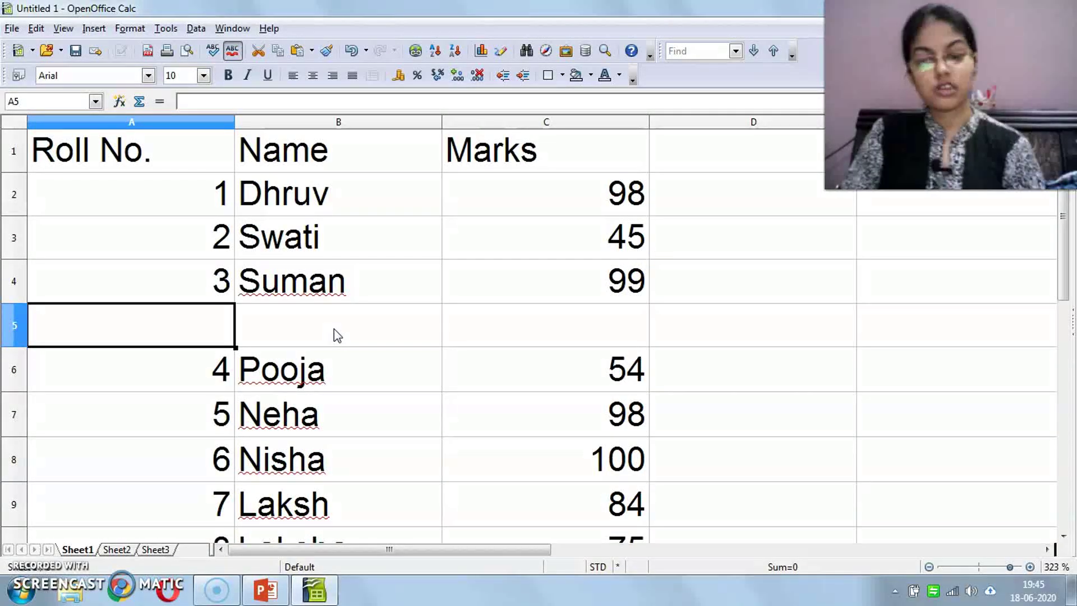
{"action": "key", "text": "ctrl+z"}
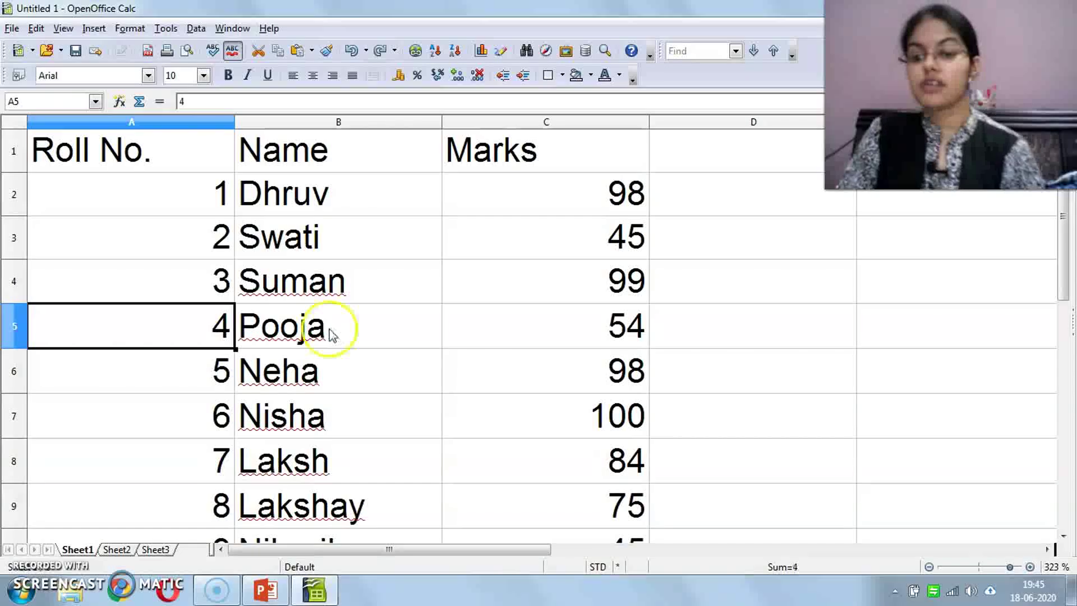
- Select all of row 8 and insert a blank row above it
{"action": "right_click", "coordinate": [8, 468]}
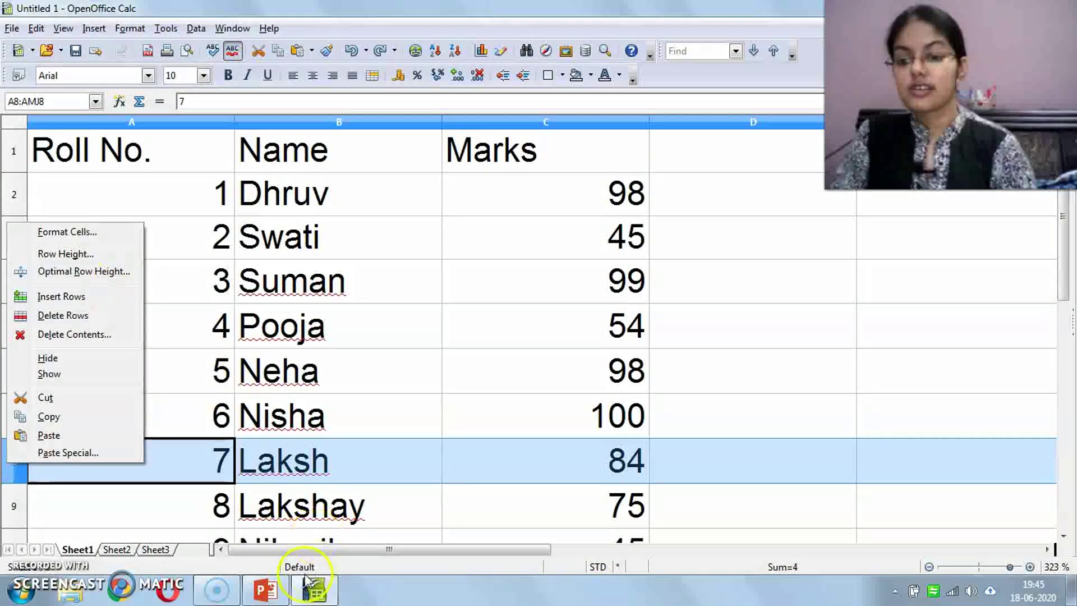
{"action": "left_click", "coordinate": [259, 443]}
{"action": "left_click", "coordinate": [8, 470]}
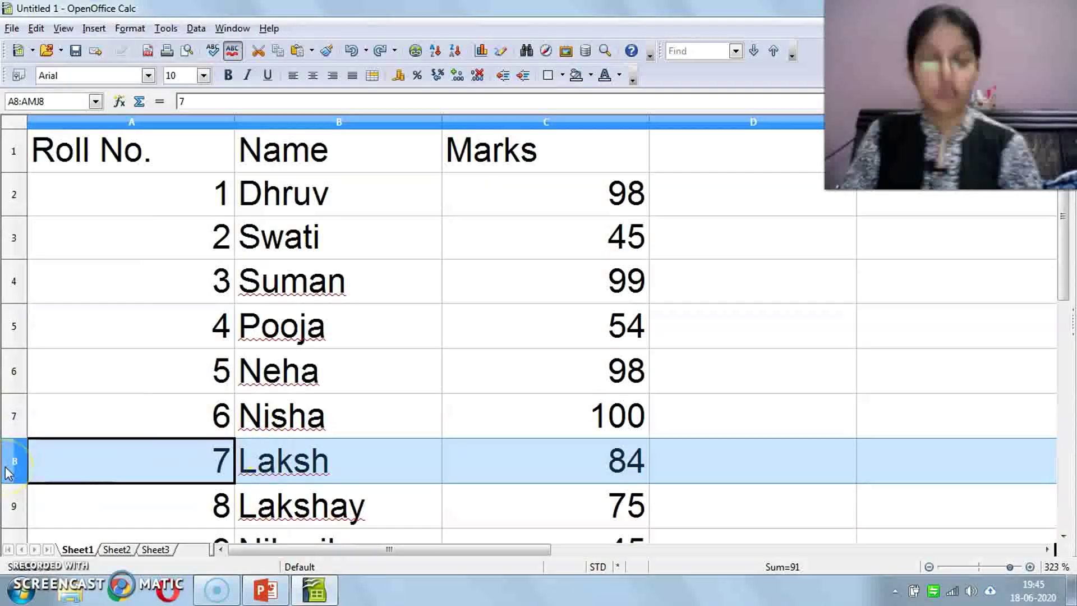
{"action": "left_click", "coordinate": [8, 467]}
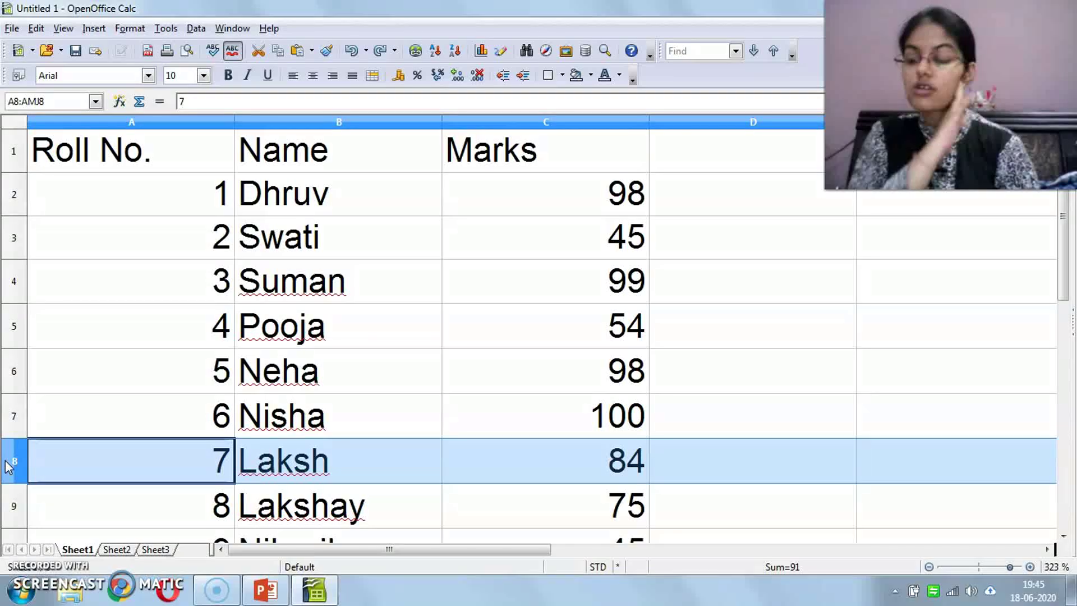
{"action": "right_click", "coordinate": [7, 467]}
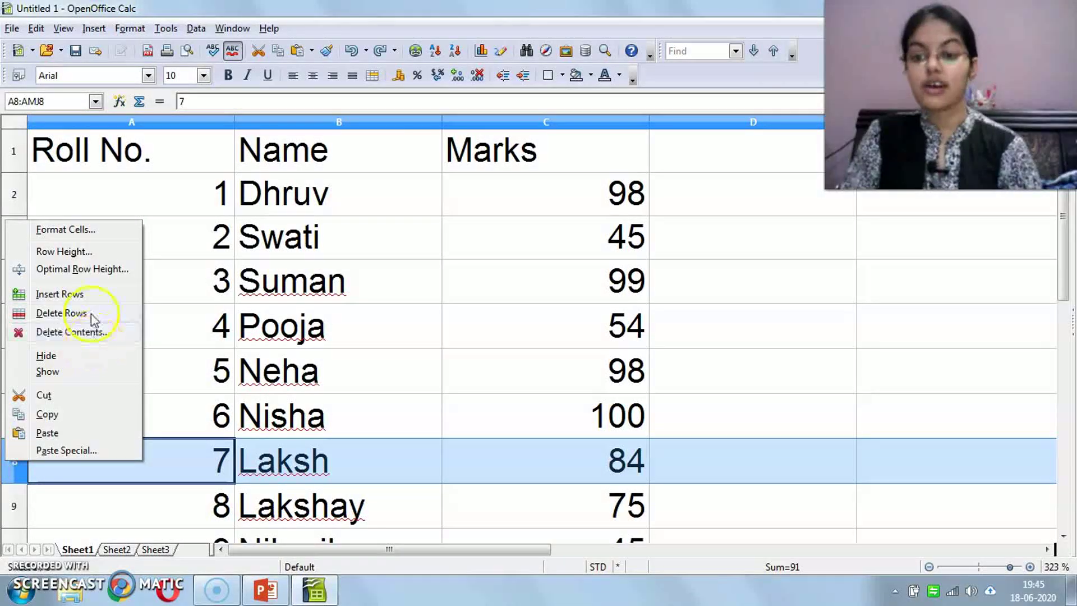
{"action": "key", "text": "Escape"}
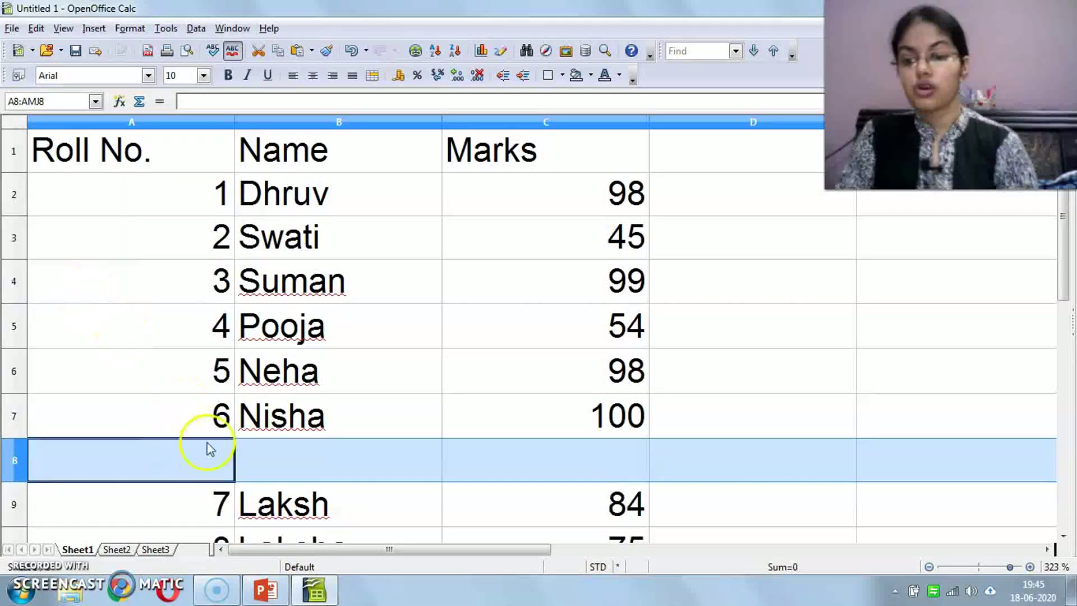
- Check the rows shifted below the blank row 8 and undo the row insertion
{"action": "left_click", "coordinate": [212, 457]}
{"action": "scroll", "coordinate": [469, 396], "scroll_direction": "down", "scroll_amount": 1}
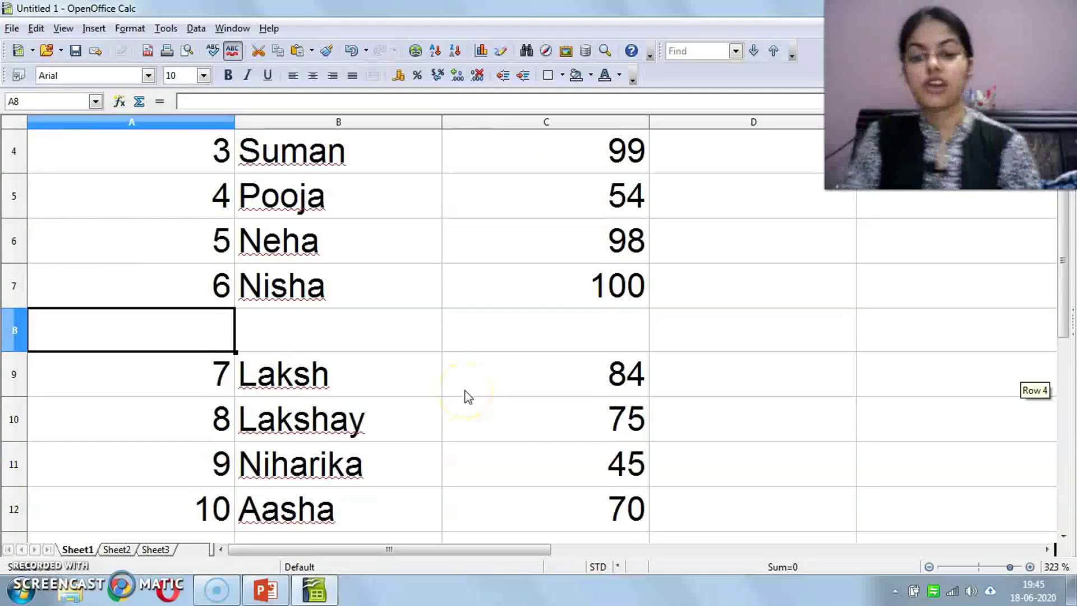
{"action": "scroll", "coordinate": [468, 396], "scroll_direction": "up", "scroll_amount": 1}
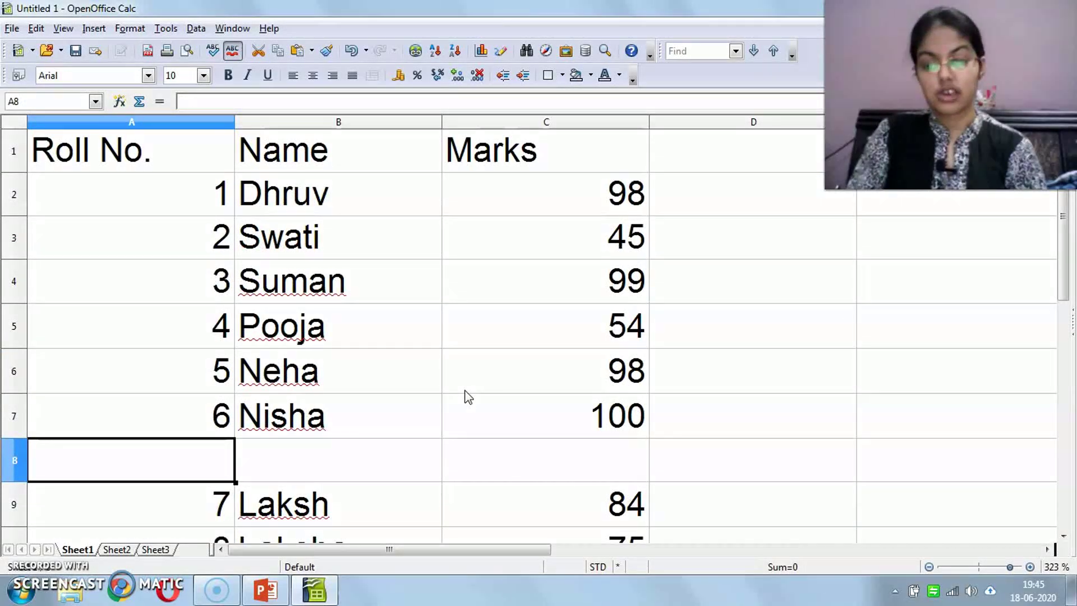
{"action": "key", "text": "ctrl+z"}
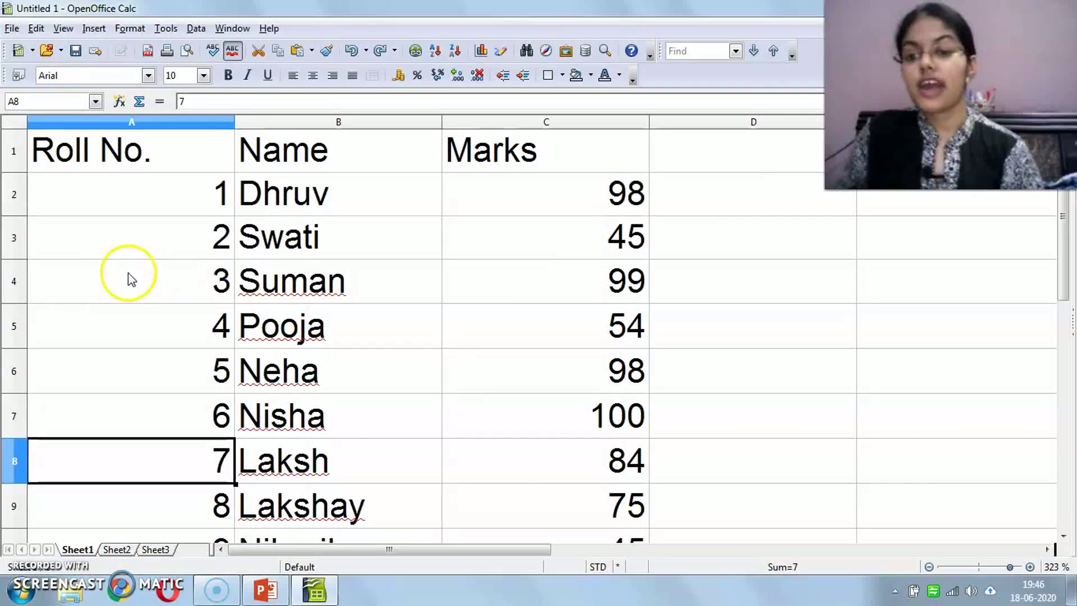
- Select the entire rows 4 to 7 of the marks table
{"action": "left_click_drag", "start_coordinate": [103, 279], "coordinate": [102, 350]}
{"action": "left_click", "coordinate": [96, 298]}
{"action": "left_click_drag", "start_coordinate": [15, 281], "coordinate": [24, 412]}
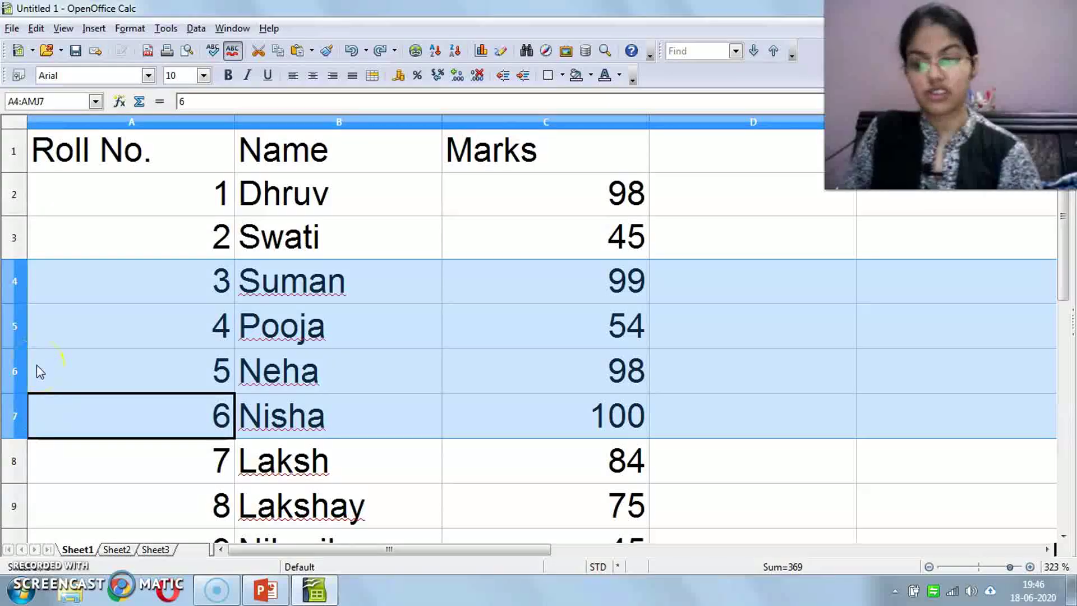
- Insert a blank row above row 9 and undo the insertion
{"action": "right_click", "coordinate": [14, 511]}
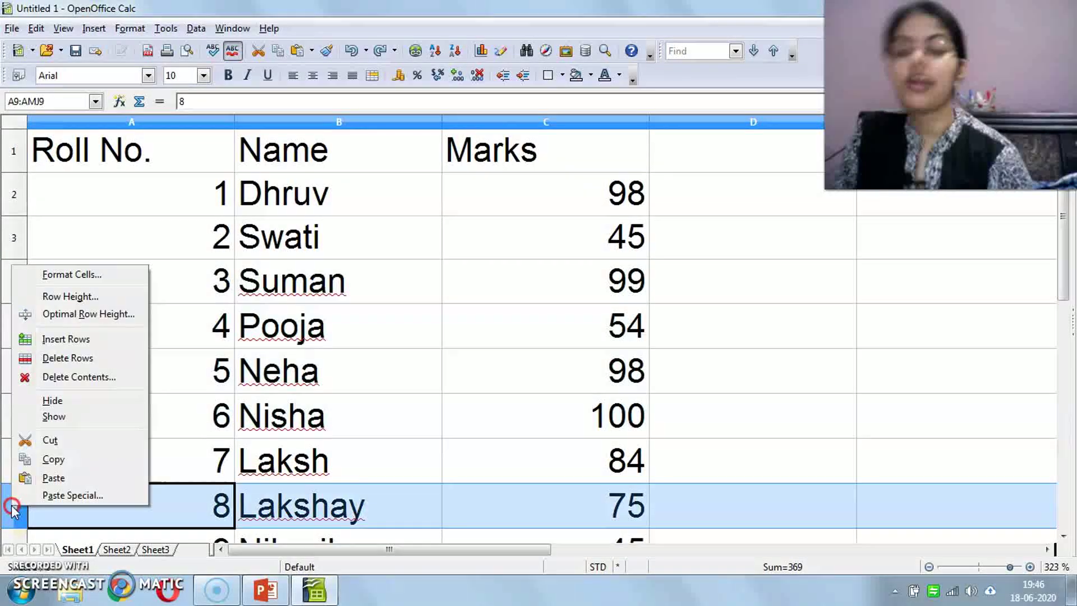
{"action": "left_click", "coordinate": [62, 339]}
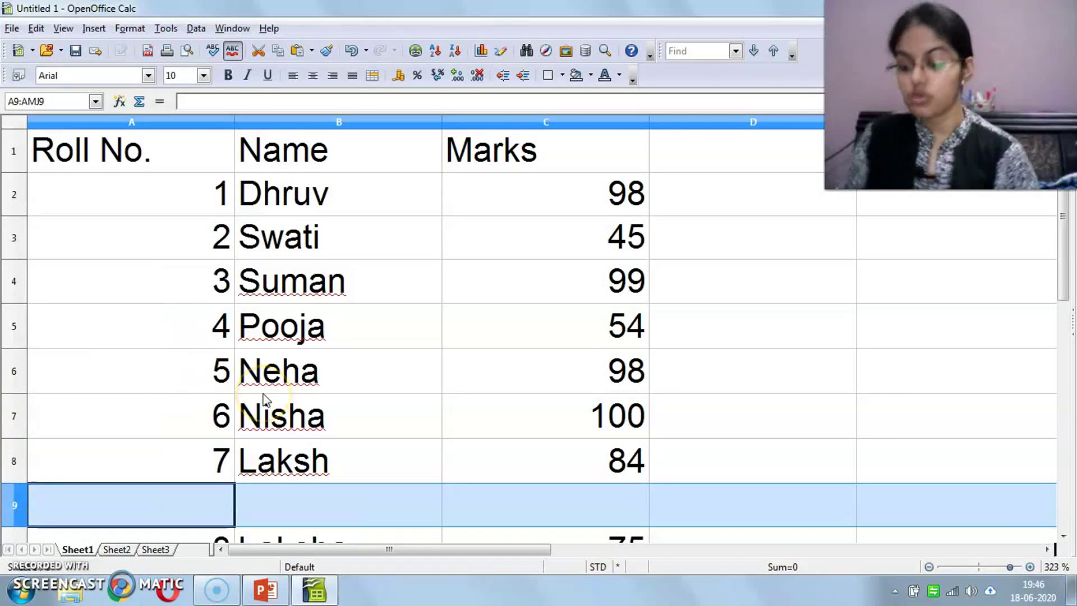
{"action": "key", "text": "ctrl+z"}
- Select the entire rows 6 to 8 and insert three blank rows above them
{"action": "left_click", "coordinate": [211, 339]}
{"action": "scroll", "coordinate": [211, 345], "scroll_direction": "down", "scroll_amount": 1}
{"action": "left_click_drag", "start_coordinate": [7, 247], "coordinate": [11, 313]}
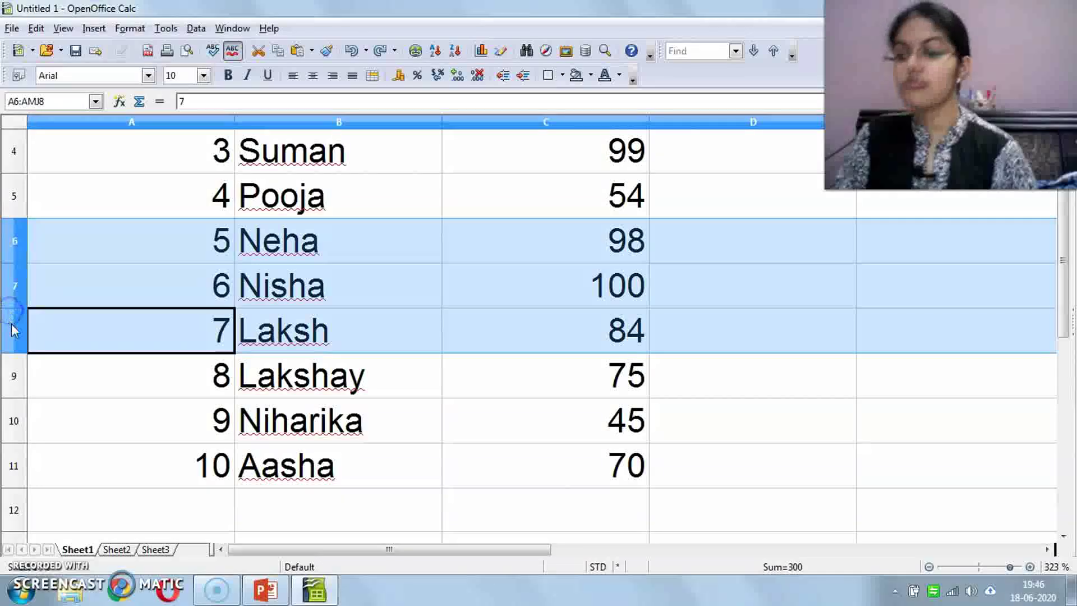
{"action": "right_click", "coordinate": [14, 330]}
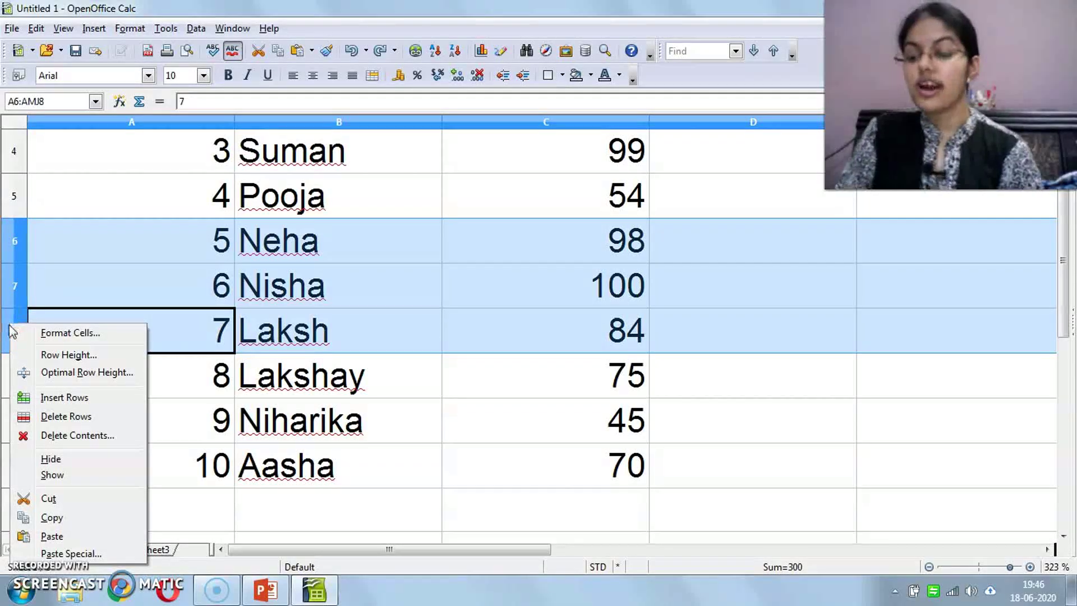
{"action": "left_click", "coordinate": [47, 400]}
- Undo the three-row insertion at rows 6 to 8, along with the mark entry in C11
{"action": "left_click", "coordinate": [255, 367]}
{"action": "scroll", "coordinate": [441, 368], "scroll_direction": "right", "scroll_amount": 3}
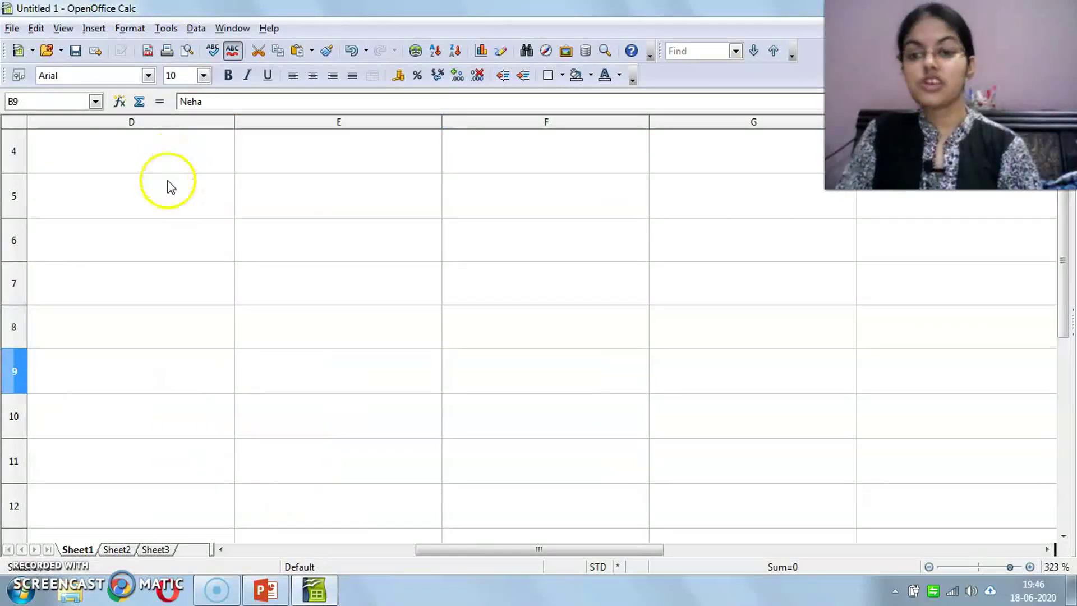
{"action": "scroll", "coordinate": [236, 347], "scroll_direction": "up", "scroll_amount": 1}
{"action": "scroll", "coordinate": [235, 345], "scroll_direction": "down", "scroll_amount": 12}
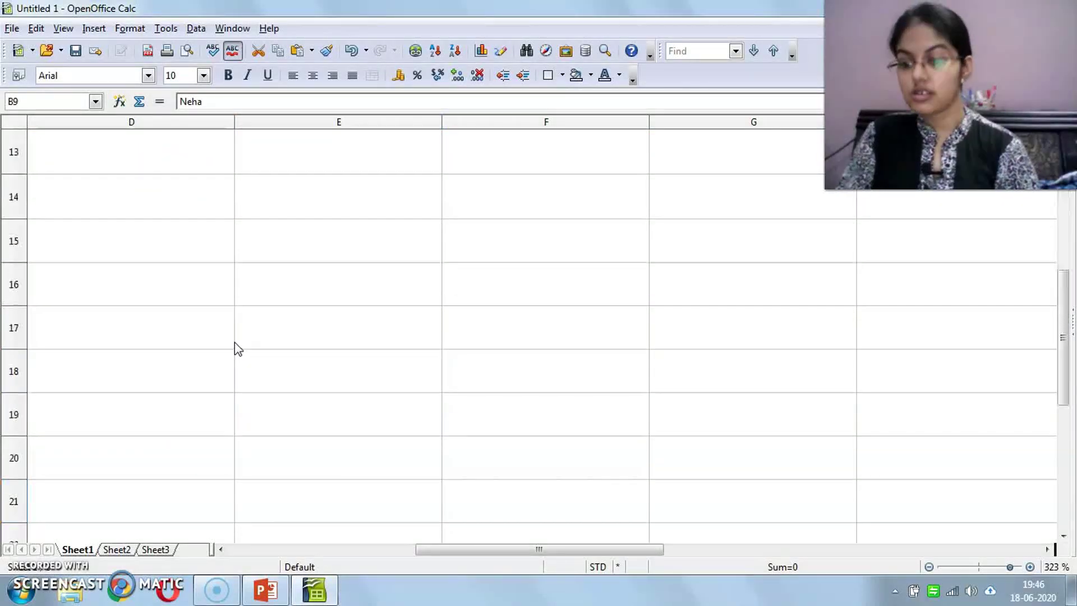
{"action": "key", "text": "ctrl+z"}
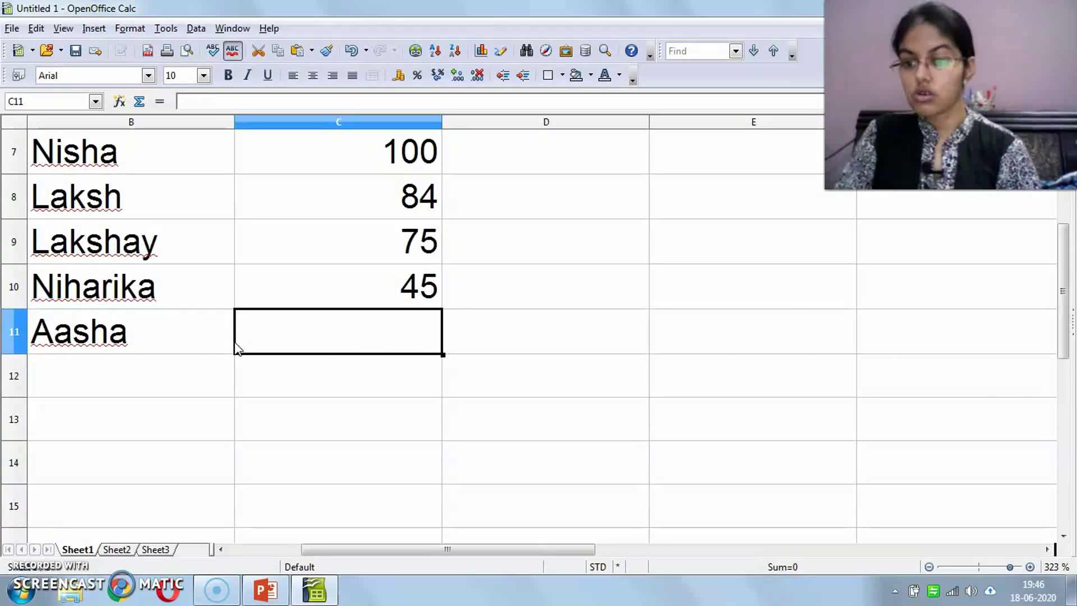
{"action": "scroll", "coordinate": [234, 345], "scroll_direction": "up", "scroll_amount": 2}
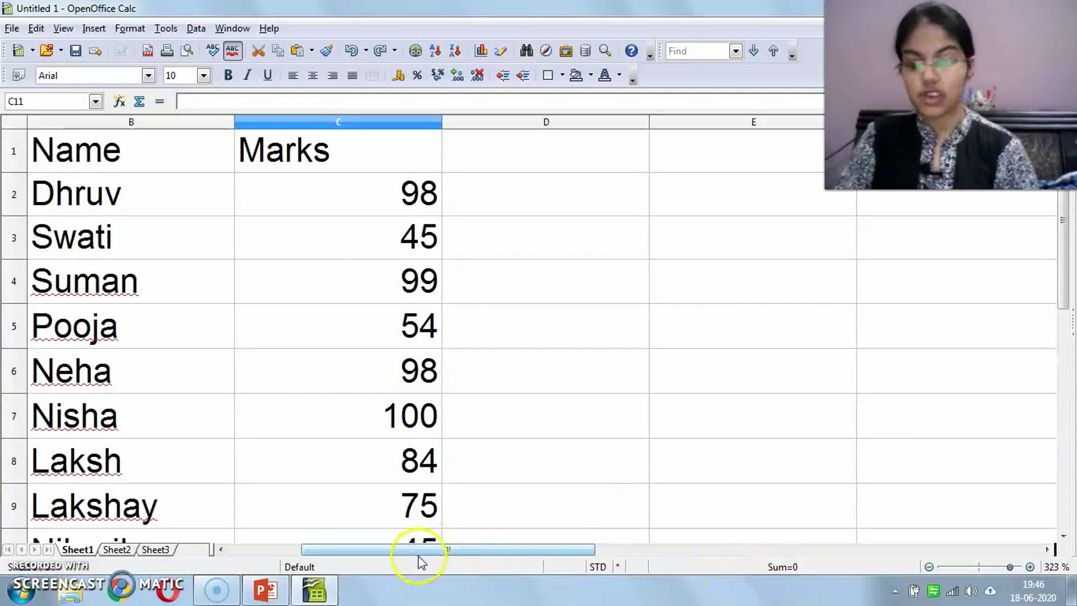
{"action": "left_click_drag", "start_coordinate": [415, 550], "coordinate": [312, 555]}
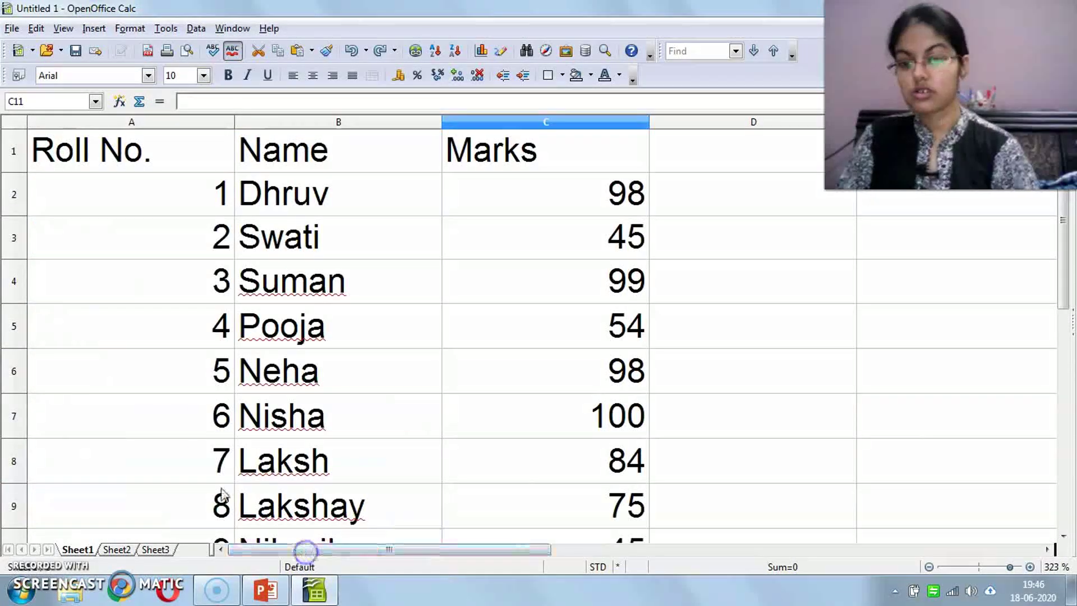
{"action": "scroll", "coordinate": [137, 397], "scroll_direction": "down", "scroll_amount": 1}
{"action": "scroll", "coordinate": [137, 398], "scroll_direction": "up", "scroll_amount": 1}
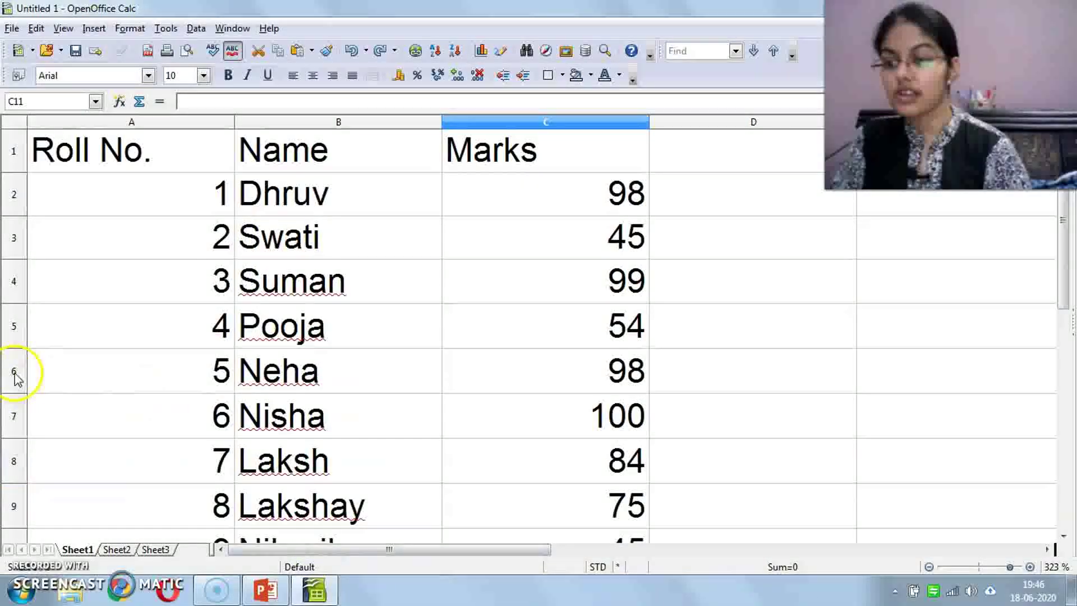
- Insert three blank rows above the selected rows 4 to 6, and undo the insertion
{"action": "left_click", "coordinate": [11, 282]}
{"action": "left_click_drag", "start_coordinate": [7, 283], "coordinate": [15, 373]}
{"action": "right_click", "coordinate": [15, 373]}
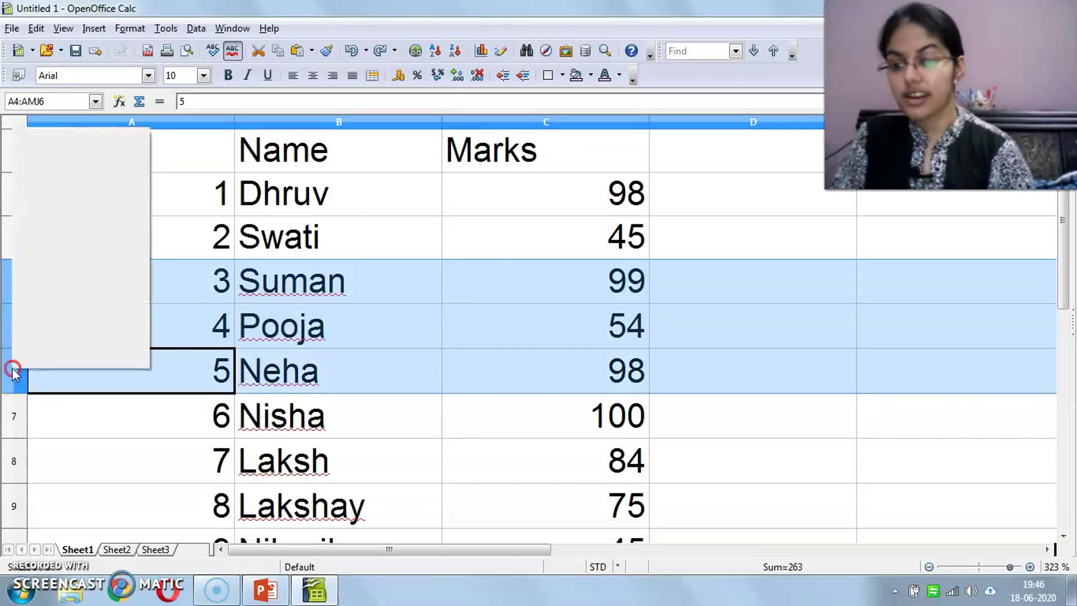
{"action": "left_click", "coordinate": [65, 208]}
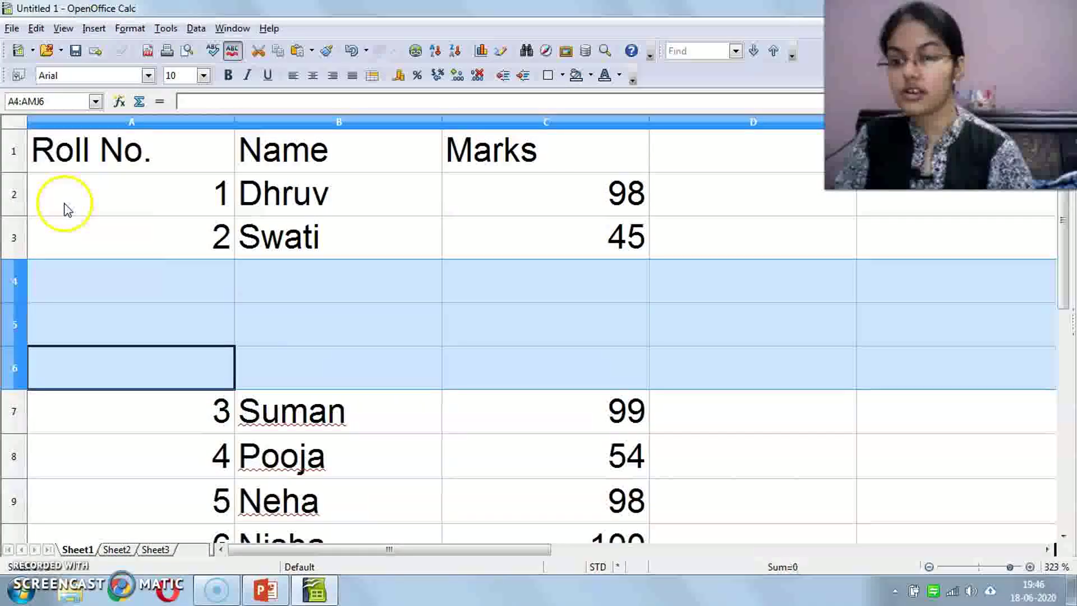
{"action": "left_click", "coordinate": [199, 306]}
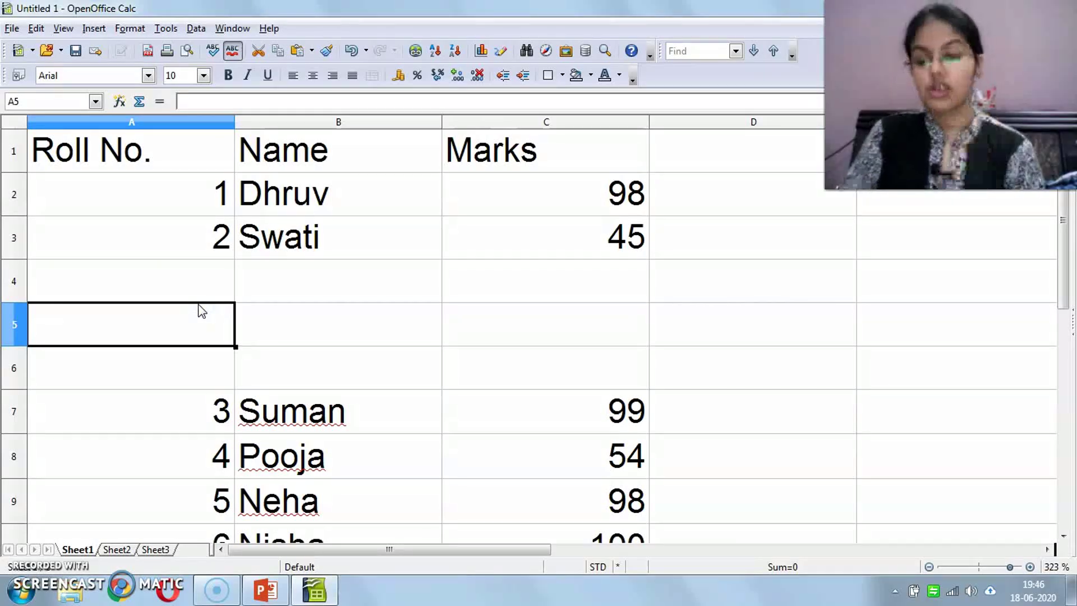
{"action": "key", "text": "ctrl+z"}
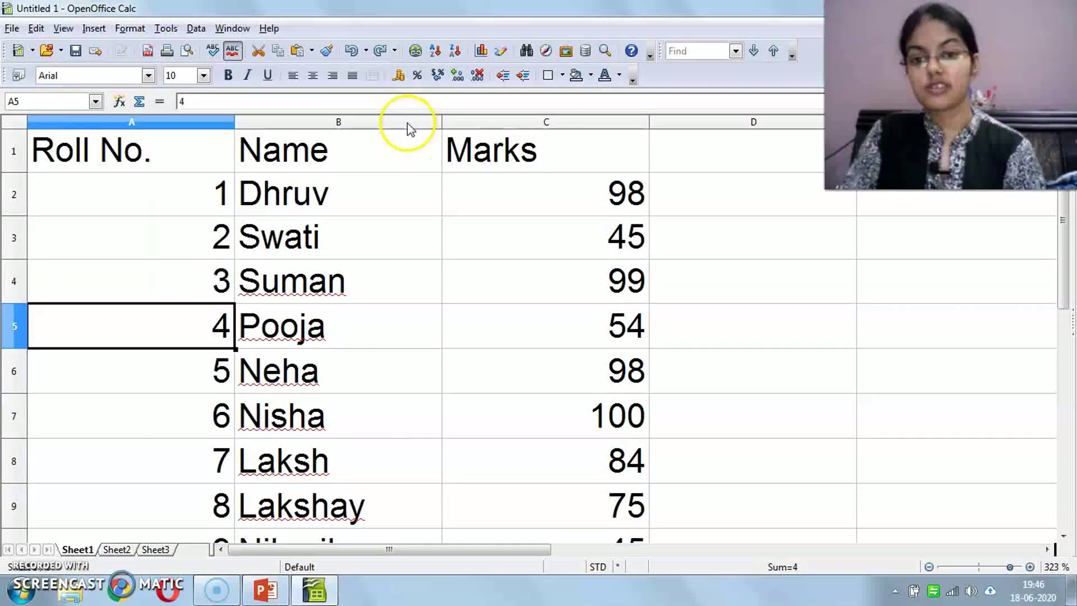
- Insert a blank column before column B and undo the insertion
{"action": "left_click", "coordinate": [407, 123]}
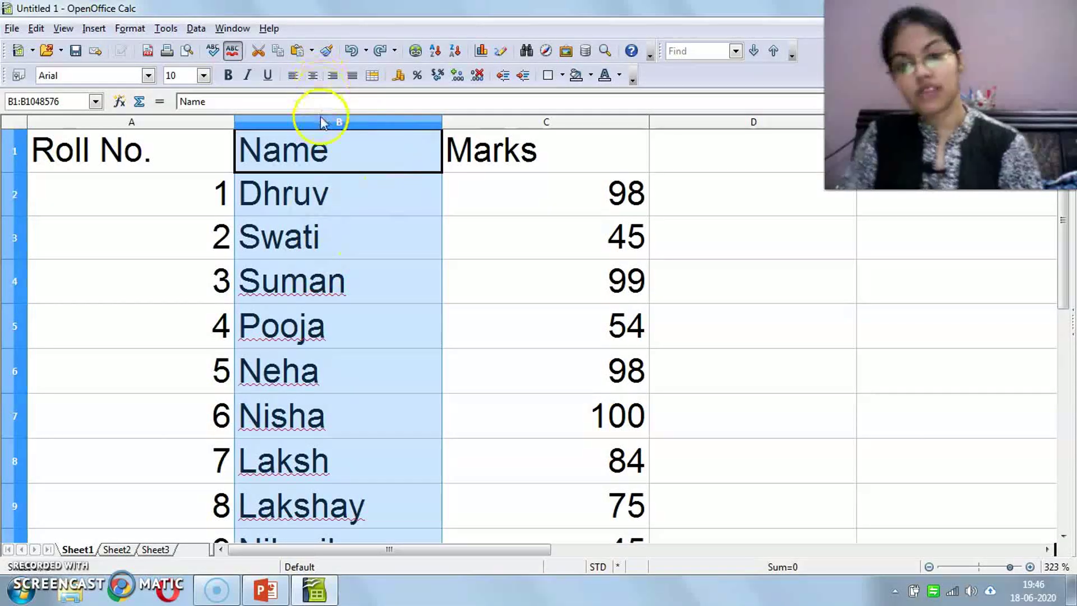
{"action": "left_click", "coordinate": [284, 163]}
{"action": "left_click", "coordinate": [94, 29]}
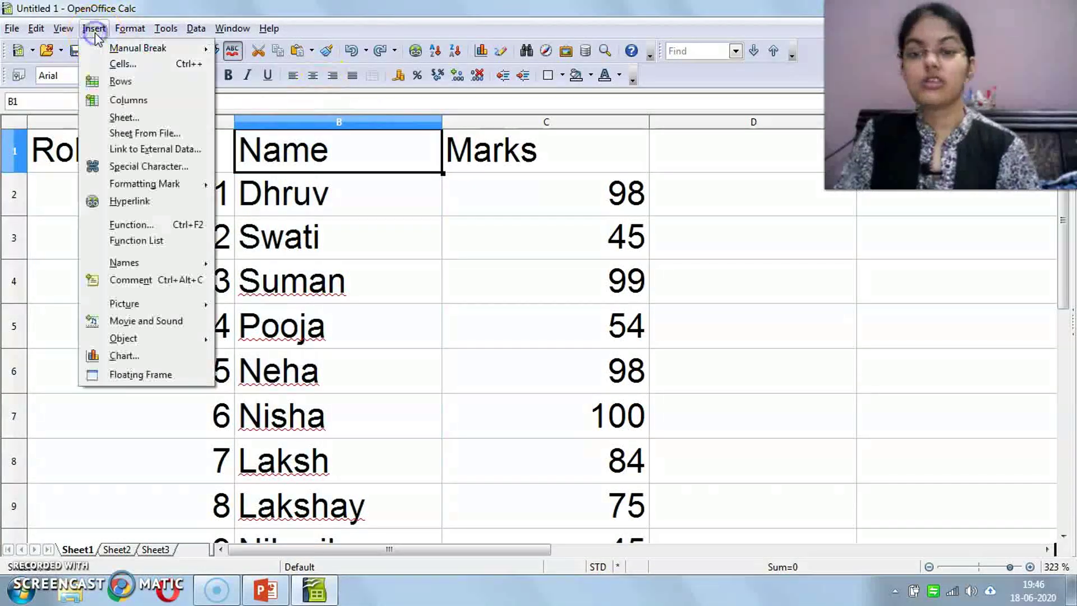
{"action": "left_click", "coordinate": [144, 104]}
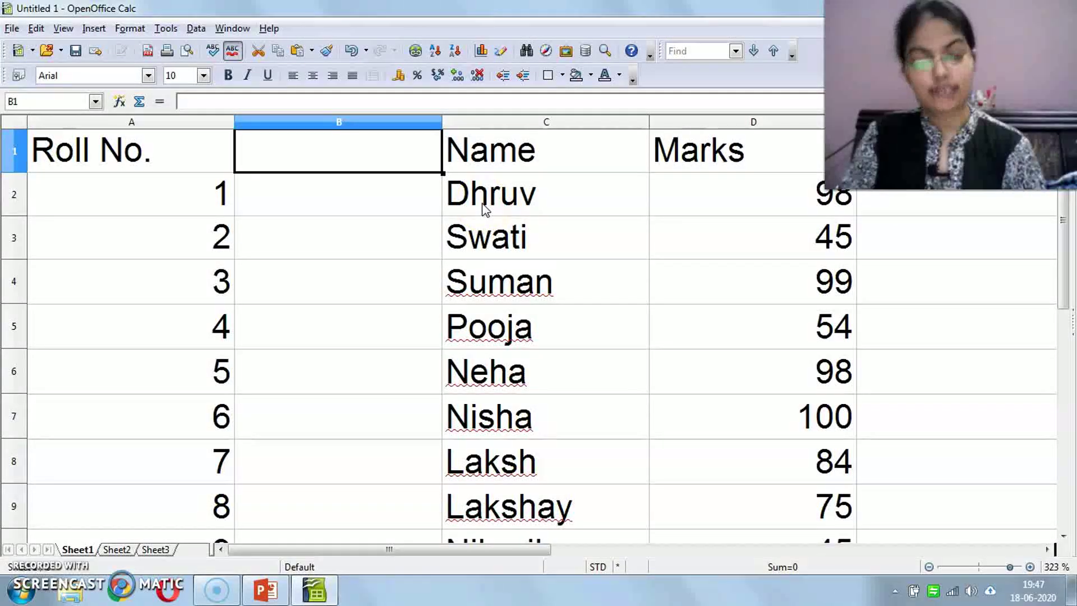
{"action": "key", "text": "ctrl+z"}
{"action": "left_click", "coordinate": [385, 173]}
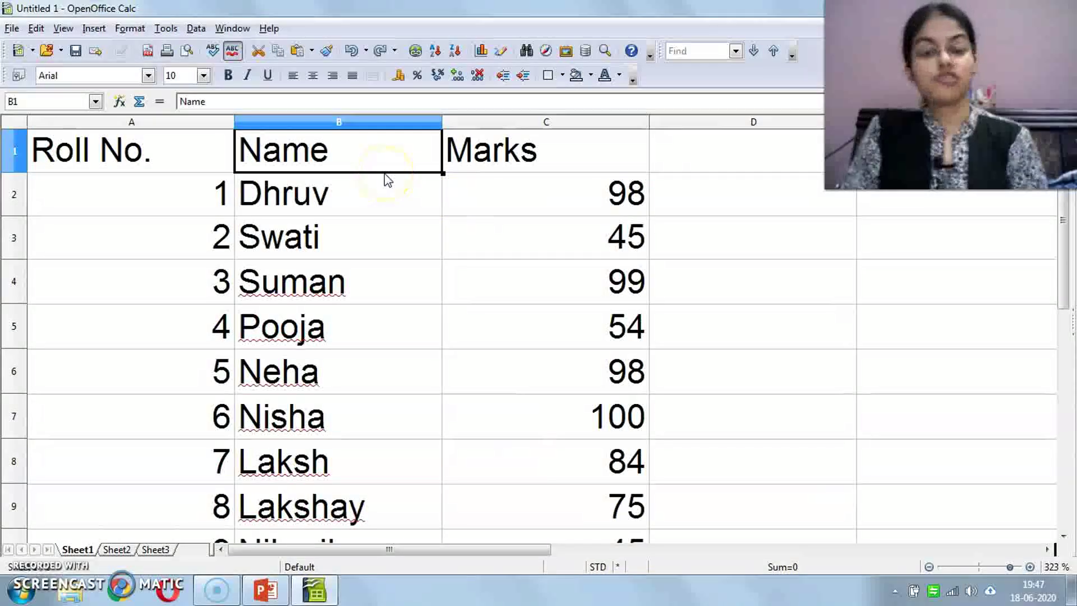
{"action": "left_click", "coordinate": [387, 197]}
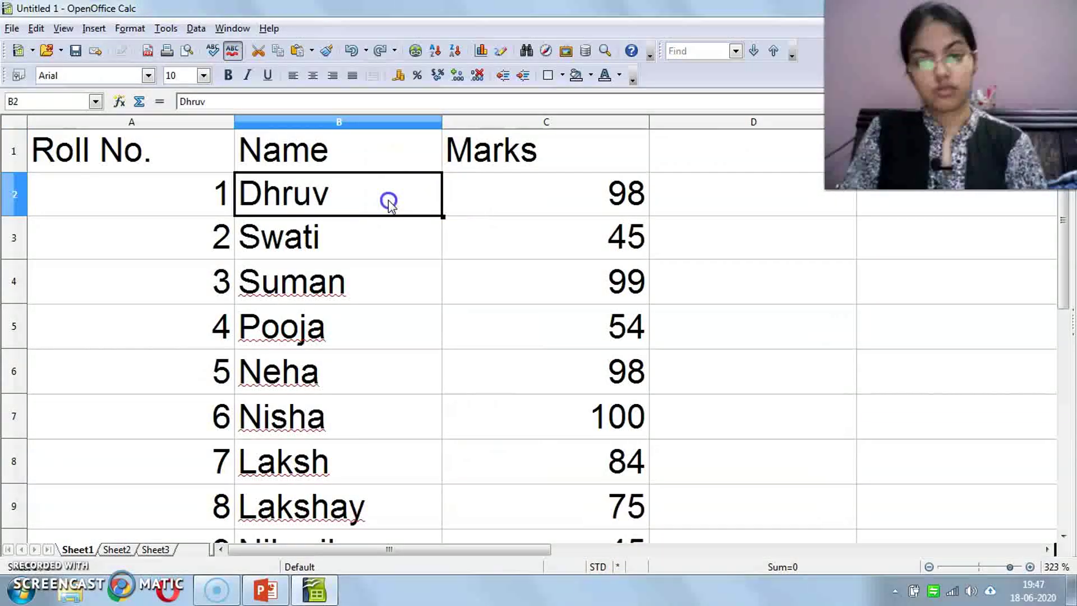
- Select the entire columns B to D and insert three blank columns before them
{"action": "left_click", "coordinate": [353, 124]}
{"action": "left_click_drag", "start_coordinate": [354, 124], "coordinate": [670, 125]}
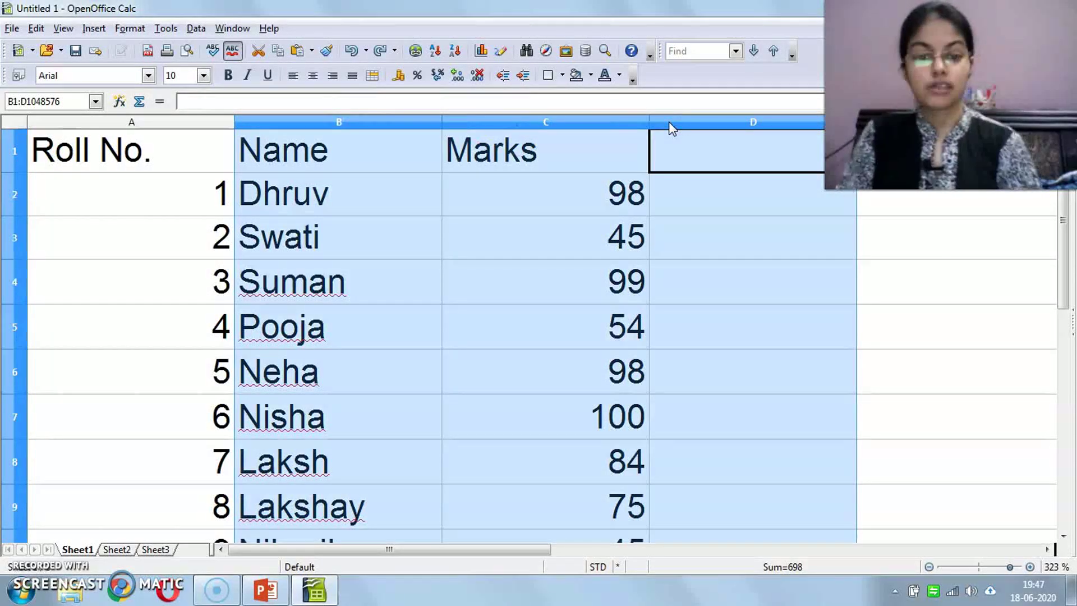
{"action": "right_click", "coordinate": [412, 122]}
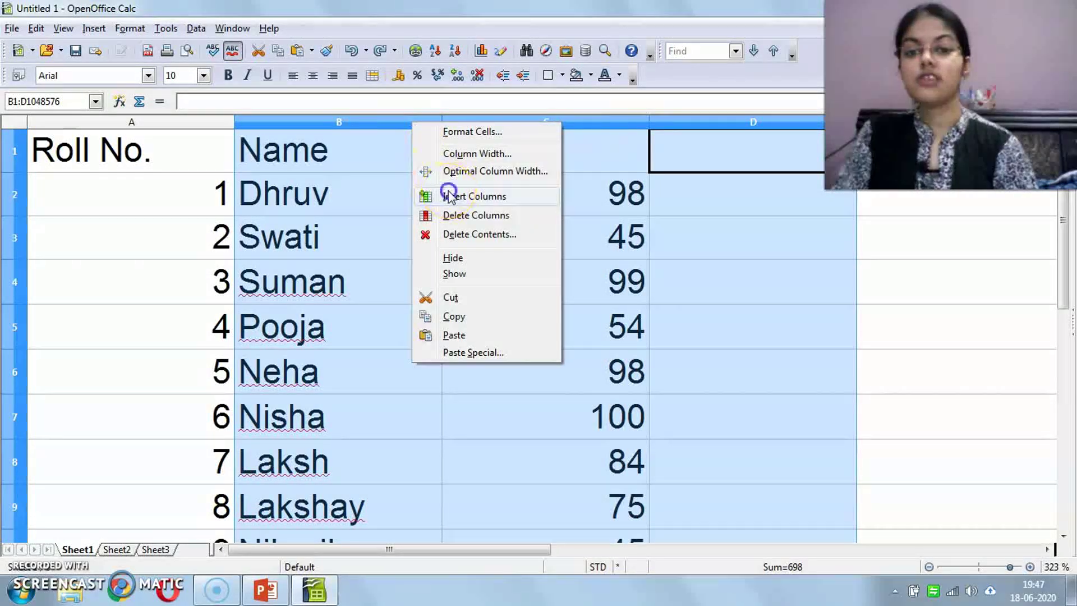
{"action": "left_click", "coordinate": [449, 196]}
{"action": "left_click", "coordinate": [421, 272]}
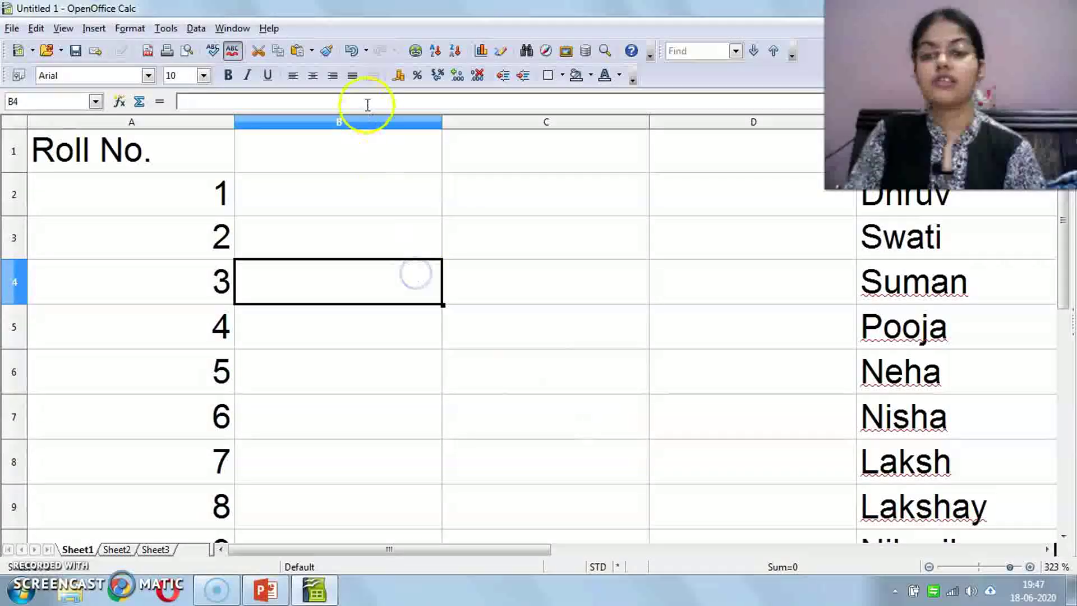
- Delete the three blank columns B to D
{"action": "left_click_drag", "start_coordinate": [363, 121], "coordinate": [652, 120]}
{"action": "right_click", "coordinate": [598, 121]}
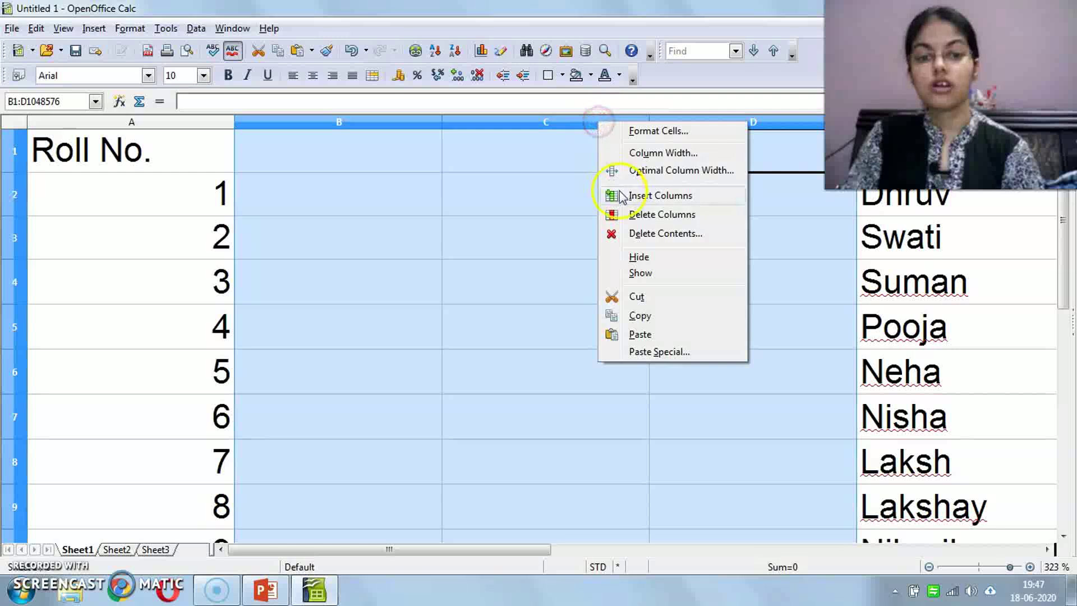
{"action": "left_click", "coordinate": [625, 214]}
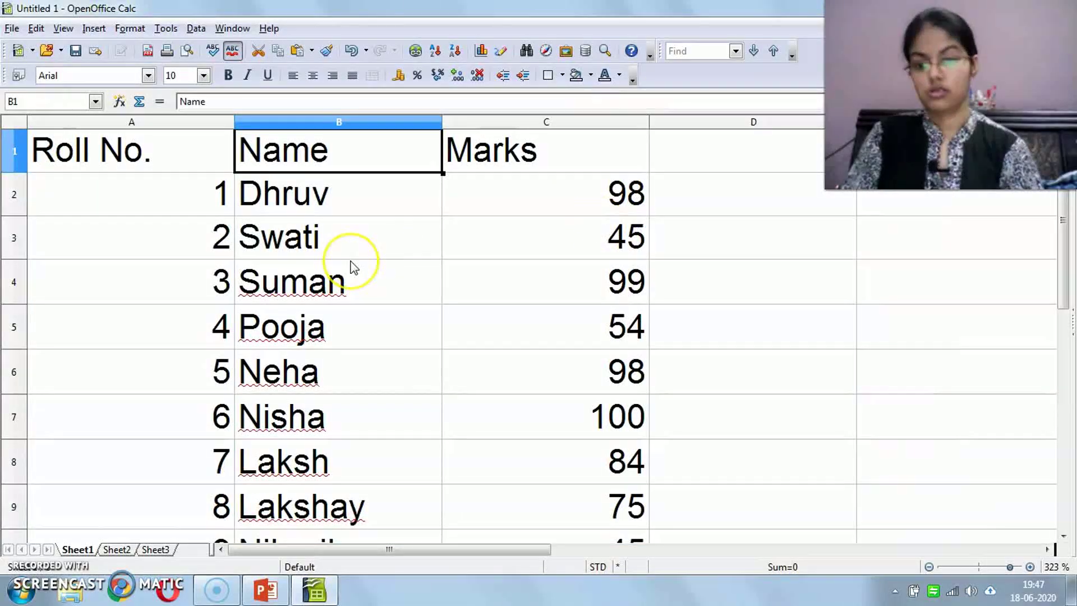
- Delete the entire row 6 from the marks table
{"action": "scroll", "coordinate": [353, 267], "scroll_direction": "down", "scroll_amount": 1}
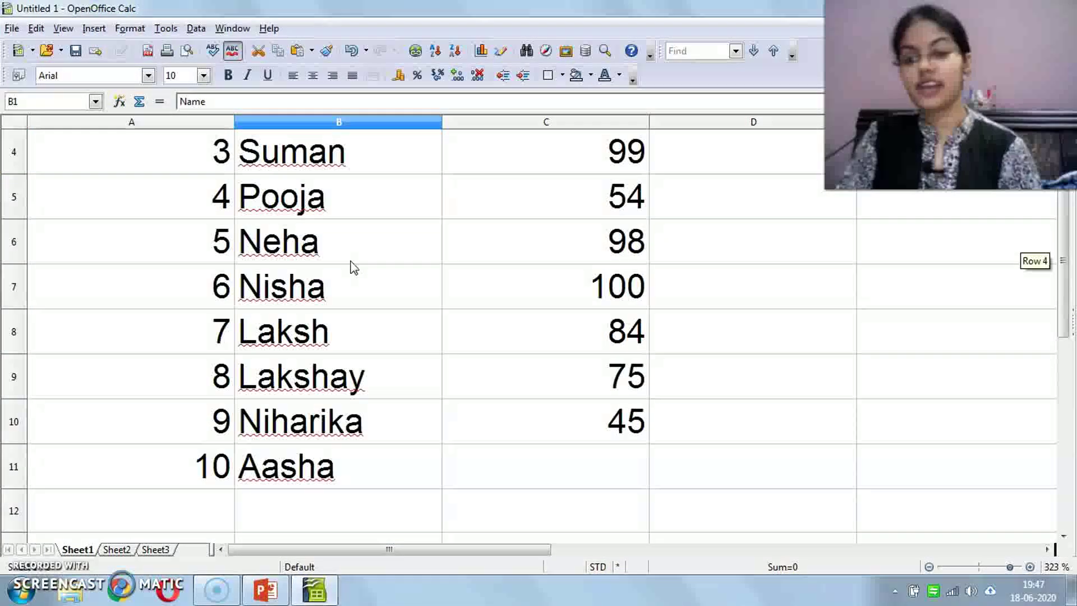
{"action": "scroll", "coordinate": [353, 267], "scroll_direction": "up", "scroll_amount": 1}
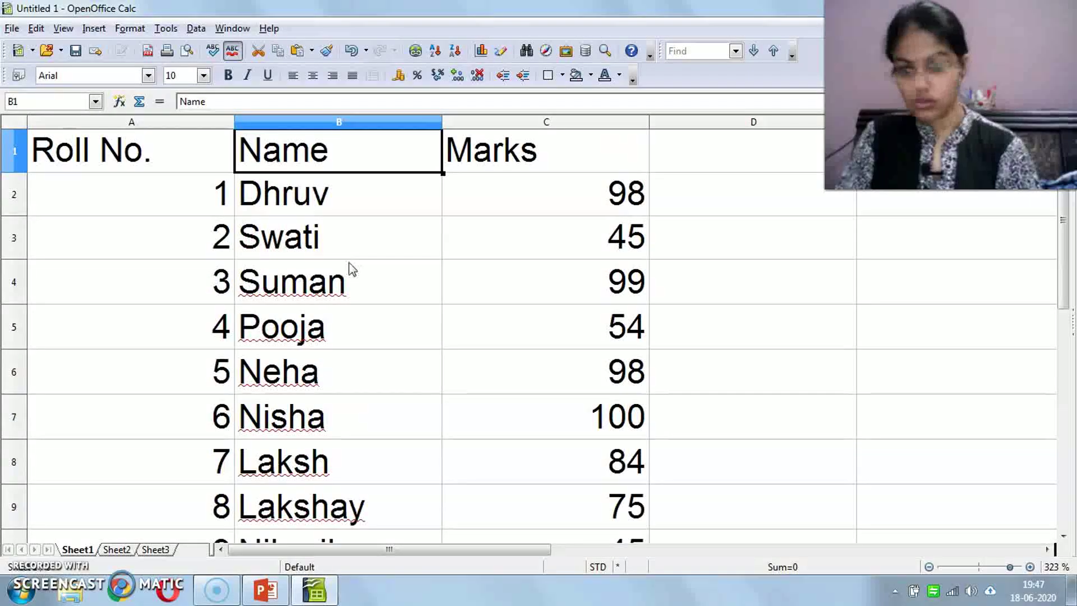
{"action": "left_click", "coordinate": [8, 375]}
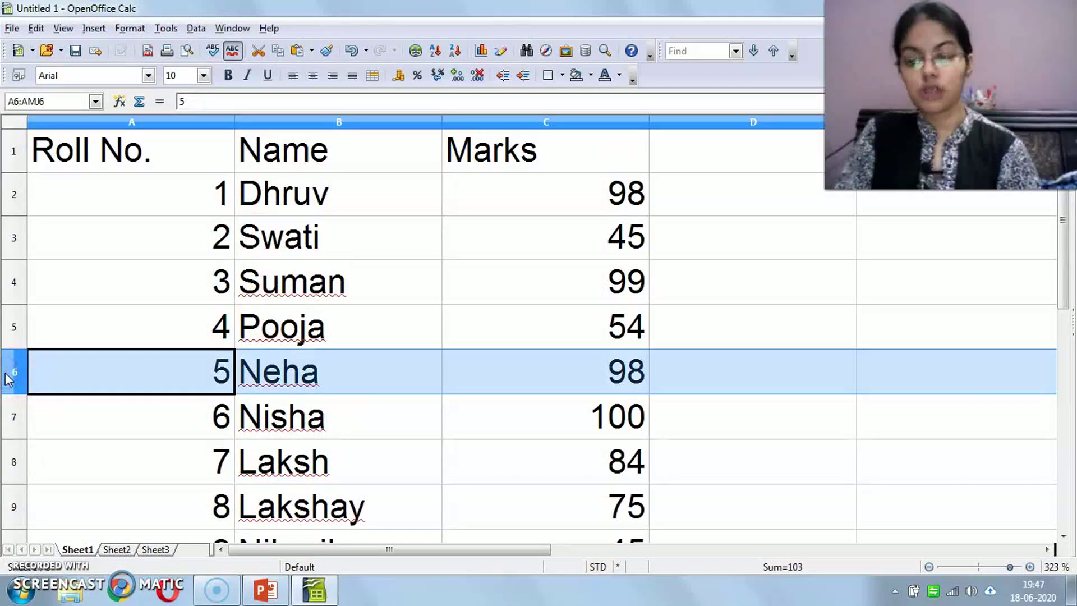
{"action": "right_click", "coordinate": [7, 374]}
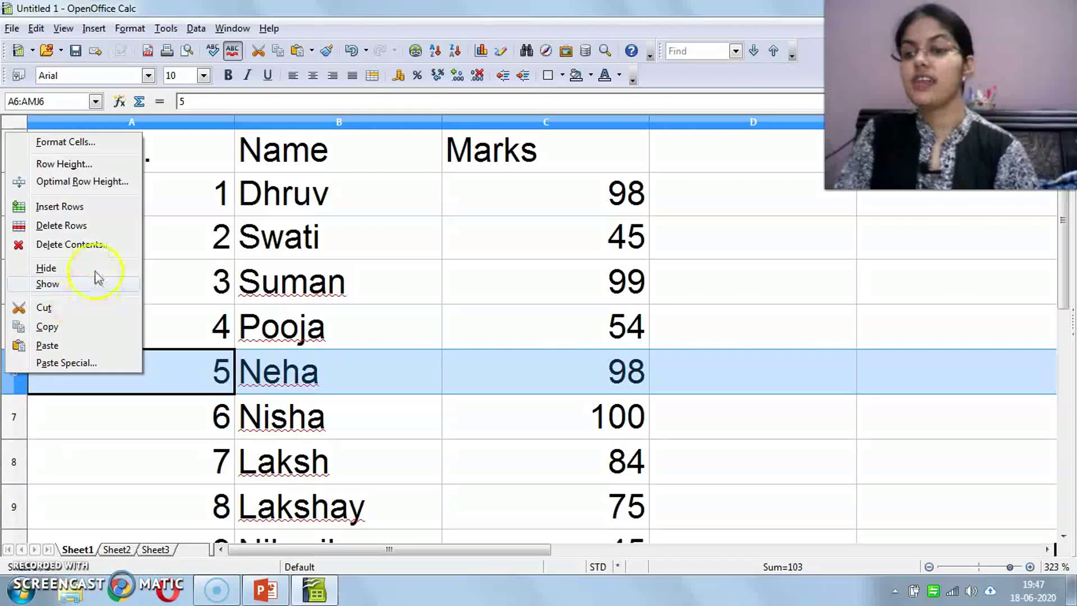
{"action": "left_click", "coordinate": [84, 227]}
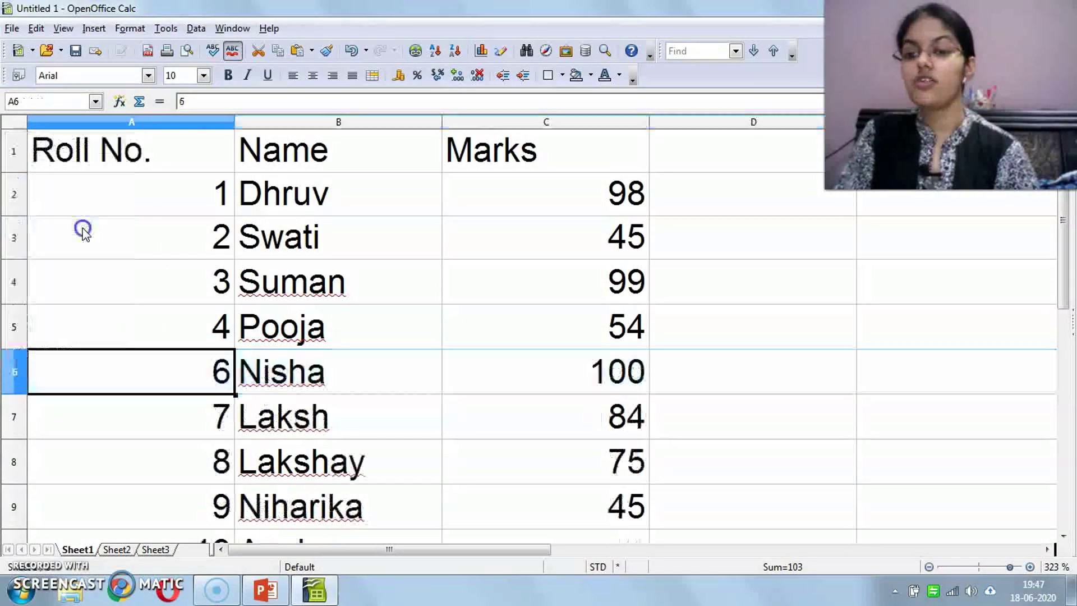
{"action": "left_click", "coordinate": [156, 384]}
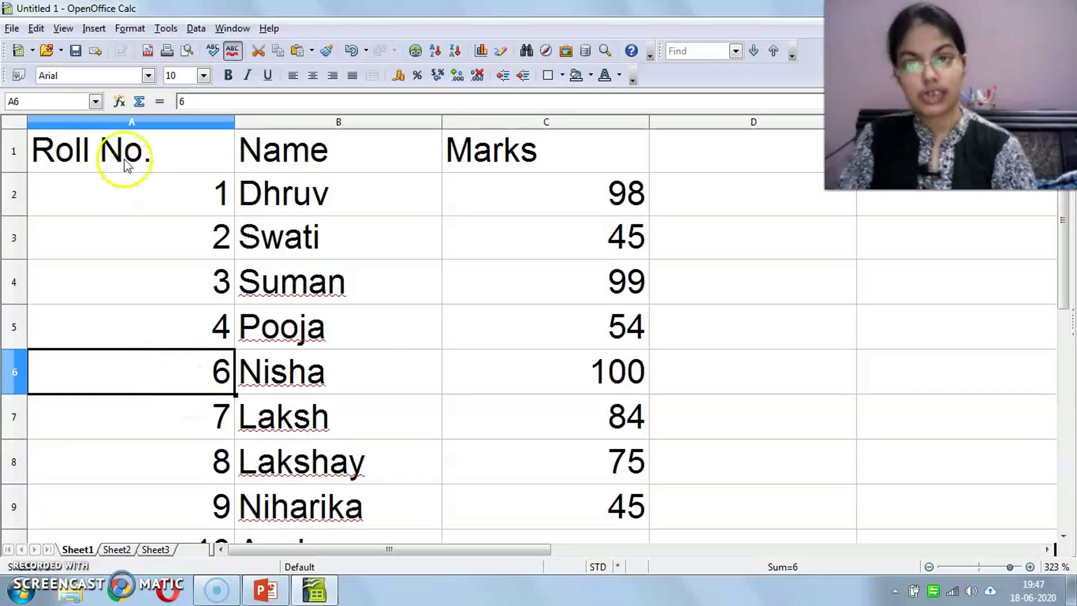
{"action": "left_click", "coordinate": [91, 29]}
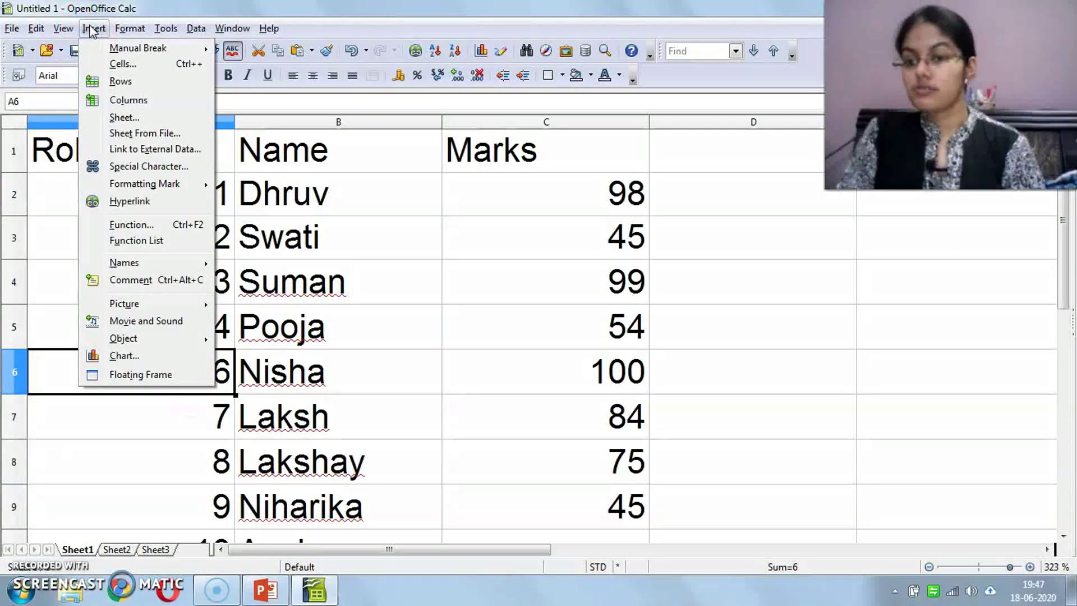
{"action": "mouse_move", "coordinate": [92, 264]}
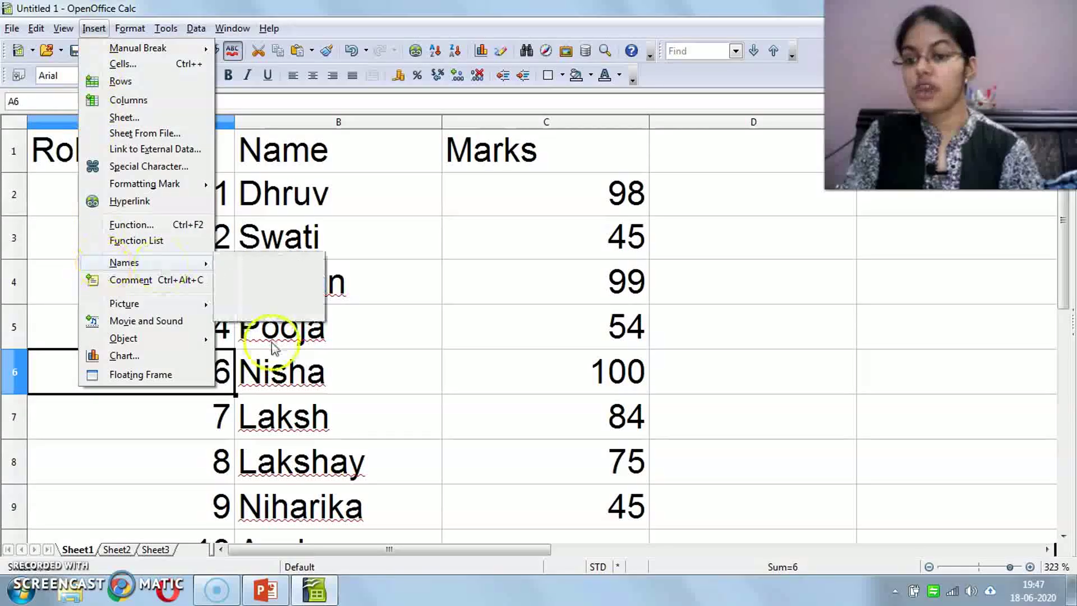
{"action": "left_click", "coordinate": [286, 373]}
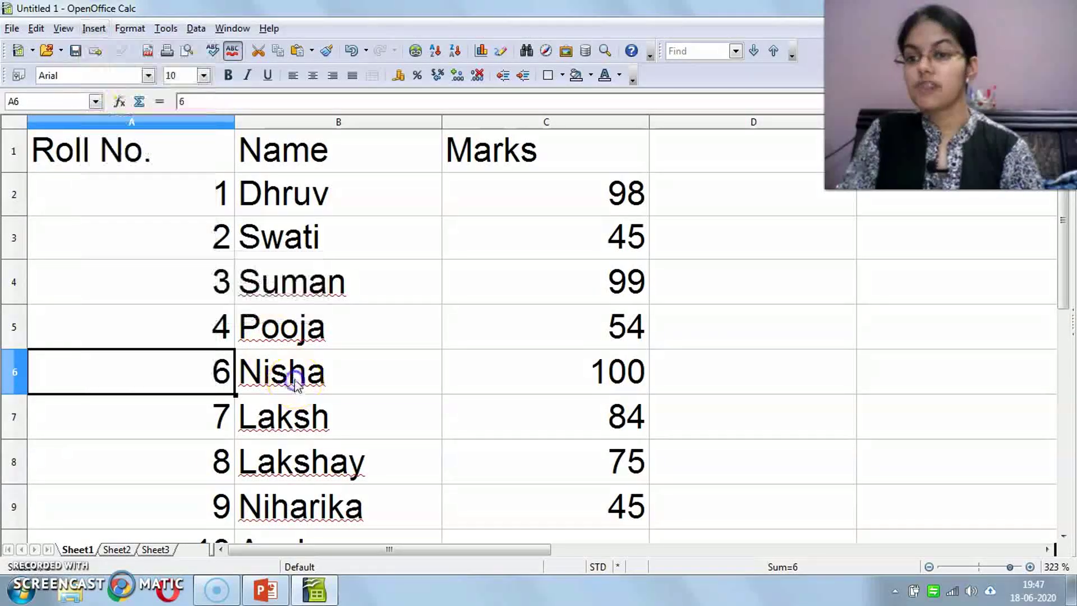
{"action": "right_click", "coordinate": [261, 123]}
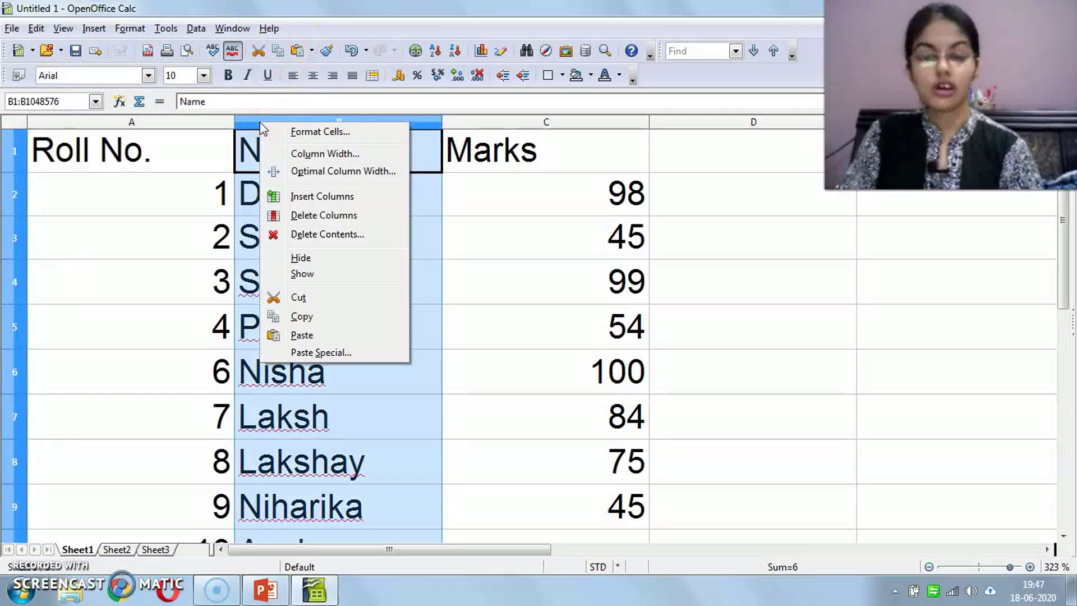
{"action": "left_click", "coordinate": [204, 216]}
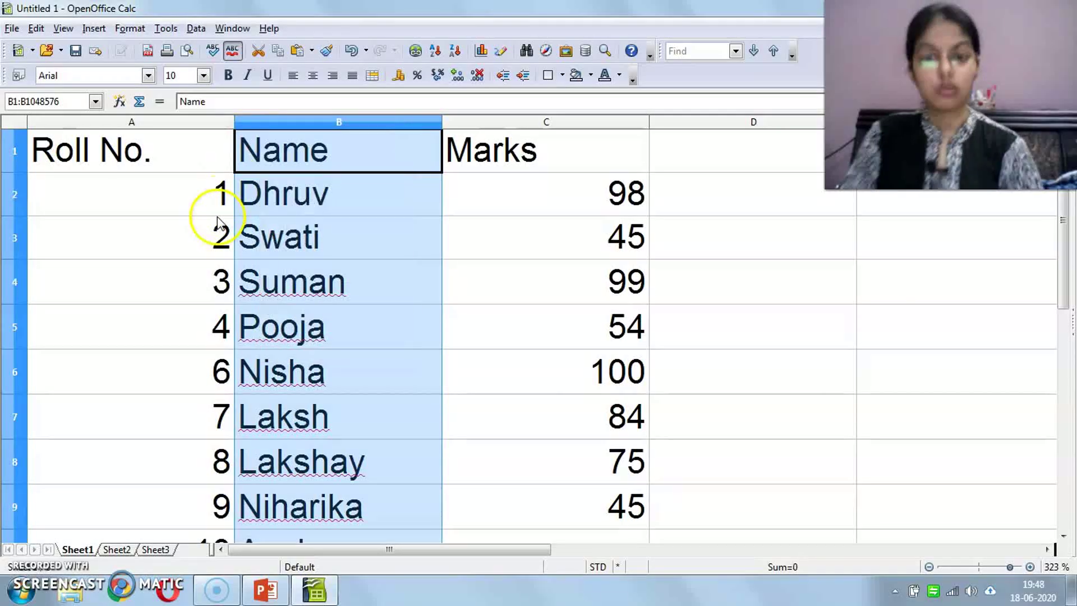
{"action": "left_click", "coordinate": [216, 325]}
- Switch to the PowerPoint session outline to check the listed topics, and return to the Calc worksheet
{"action": "left_click", "coordinate": [266, 589]}
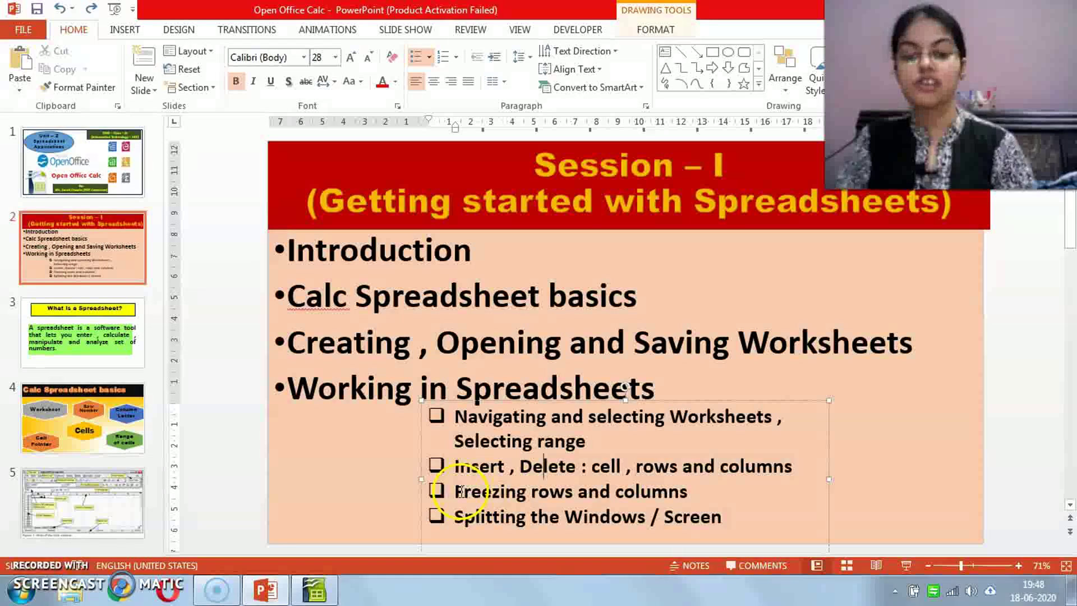
{"action": "key", "text": "alt+Tab"}
{"action": "left_click", "coordinate": [387, 348]}
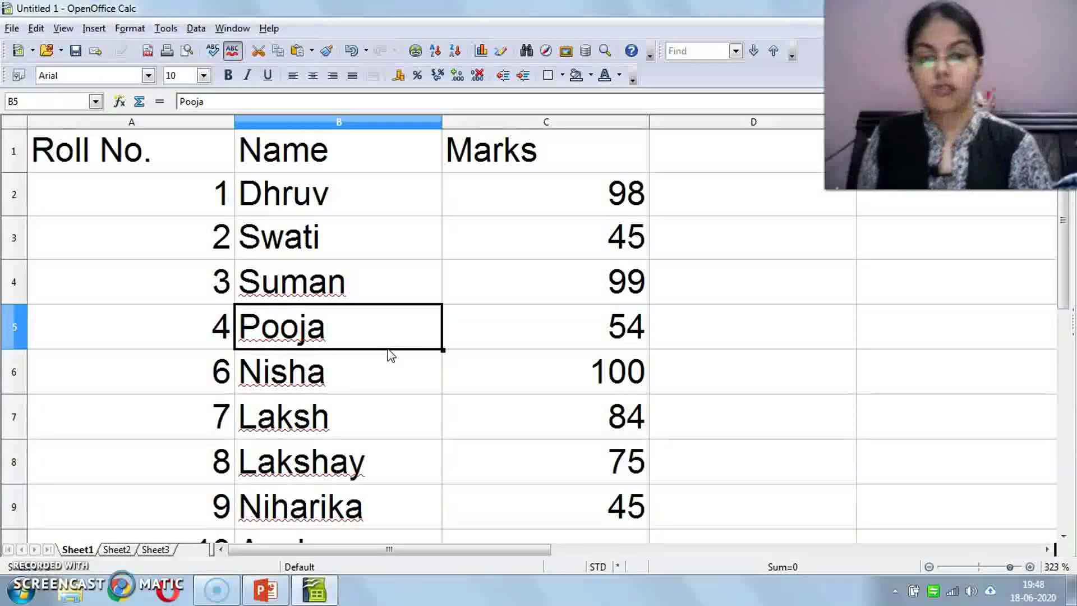
- Enter the missing mark 54 in cell C10 for roll number 10
{"action": "scroll", "coordinate": [392, 355], "scroll_direction": "down", "scroll_amount": 3}
{"action": "scroll", "coordinate": [554, 347], "scroll_direction": "up", "scroll_amount": 2}
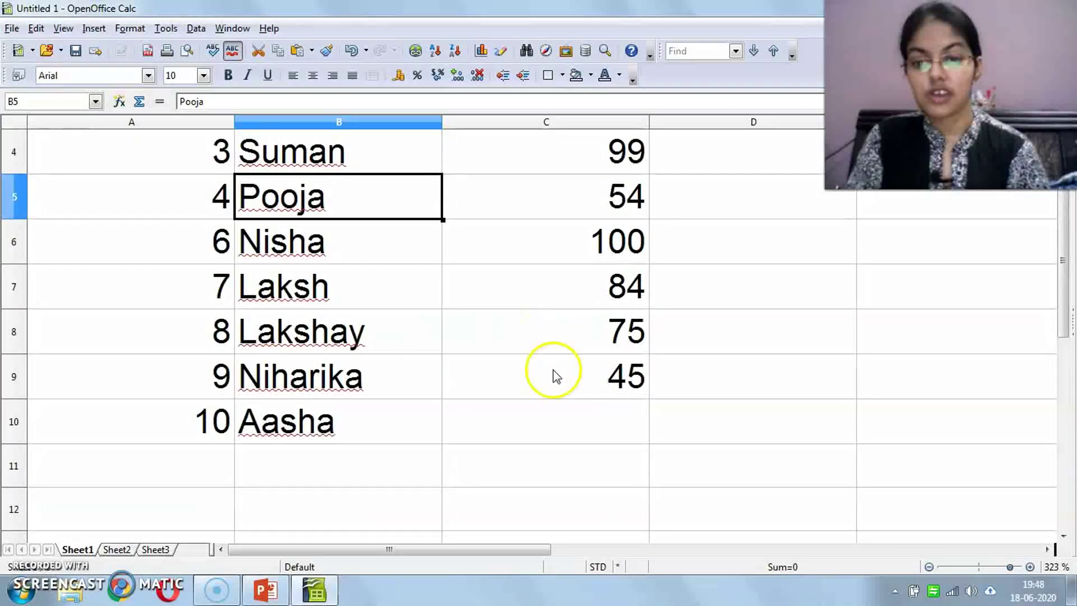
{"action": "left_click", "coordinate": [556, 420]}
{"action": "type", "text": "54"}
{"action": "key", "text": "Return"}
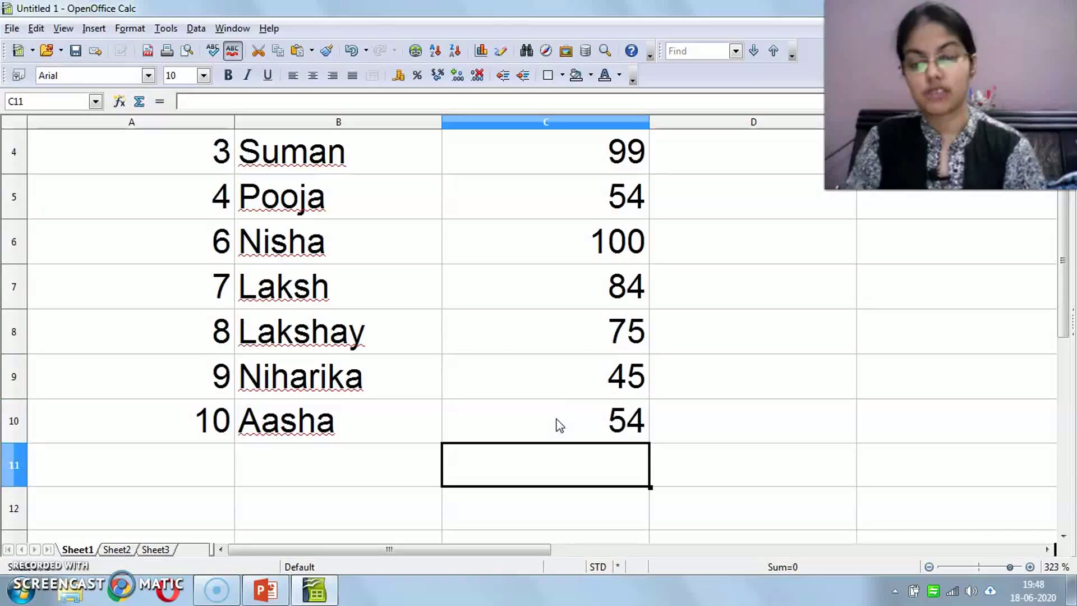
{"action": "key", "text": "Up"}
{"action": "key", "text": "Up"}
{"action": "key", "text": "Up"}
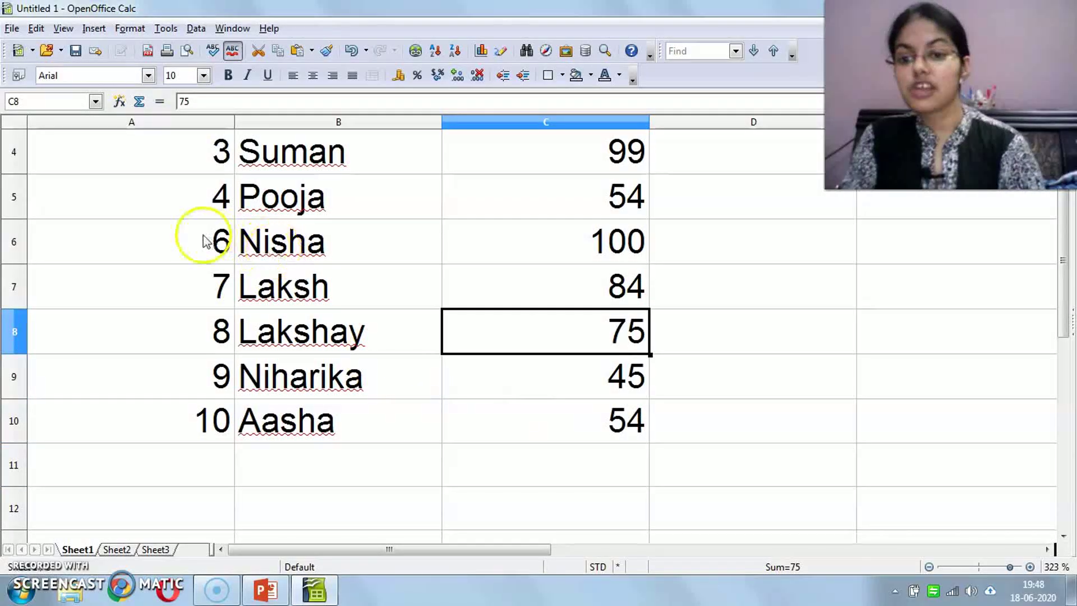
{"action": "left_click", "coordinate": [205, 241]}
{"action": "left_click", "coordinate": [288, 254]}
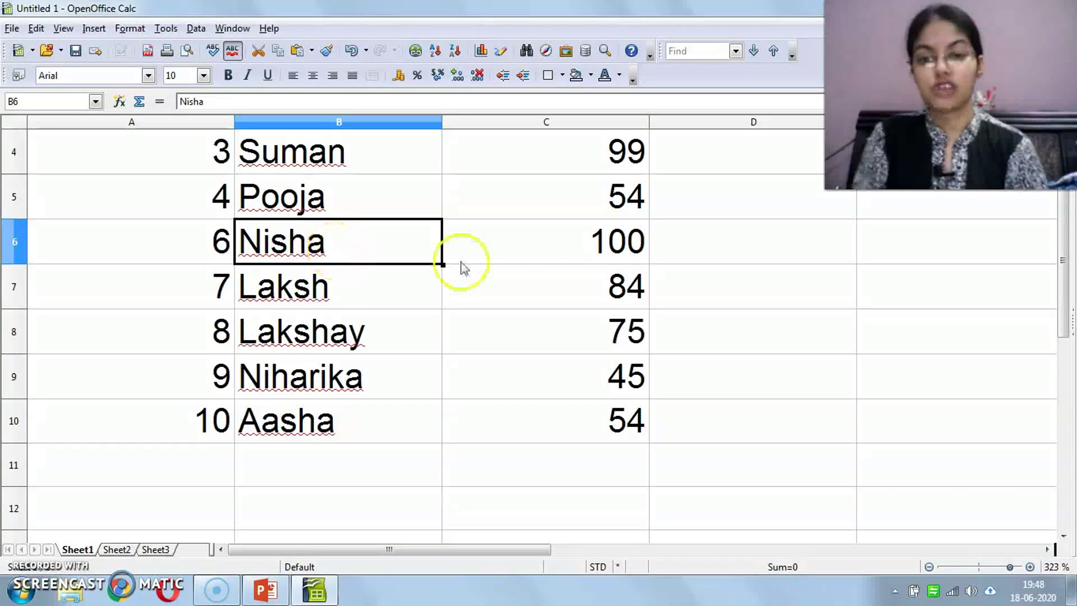
{"action": "left_click", "coordinate": [585, 266]}
- Change the header in C1 to eng and add the headers hindi in D1 and maths in E1
{"action": "scroll", "coordinate": [585, 266], "scroll_direction": "up", "scroll_amount": 1}
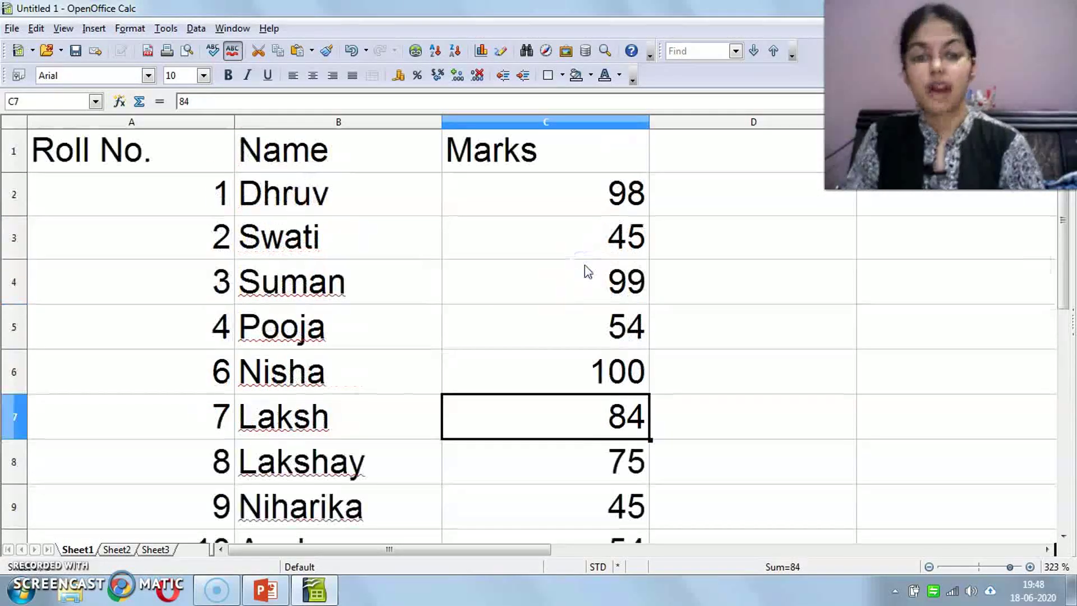
{"action": "left_click", "coordinate": [532, 146]}
{"action": "type", "text": "eng"}
{"action": "key", "text": "Tab"}
{"action": "type", "text": "hindi"}
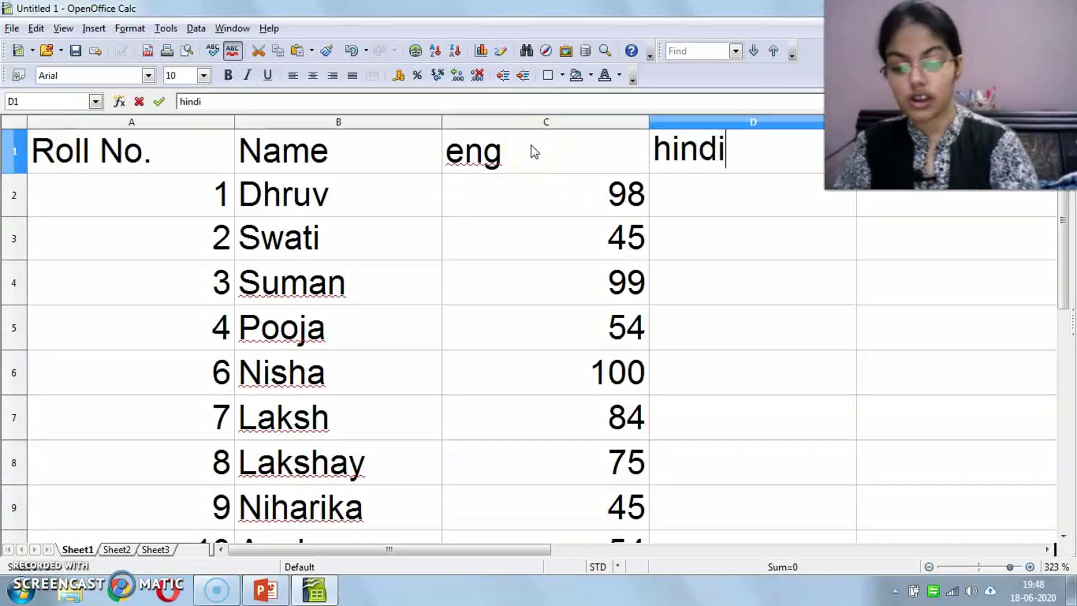
{"action": "key", "text": "Tab"}
{"action": "type", "text": "math"}
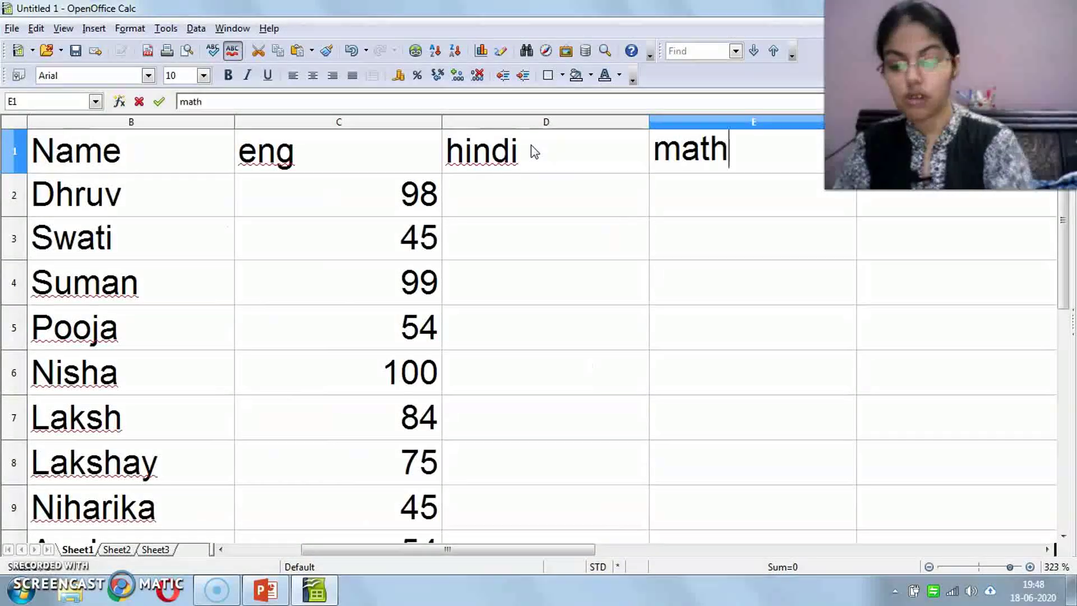
{"action": "key", "text": "Return"}
- Fill the hindi marks in D2:D10 with 89, 78, 67, 78, 67, 6, 67, 7 and 65
{"action": "type", "text": "89"}
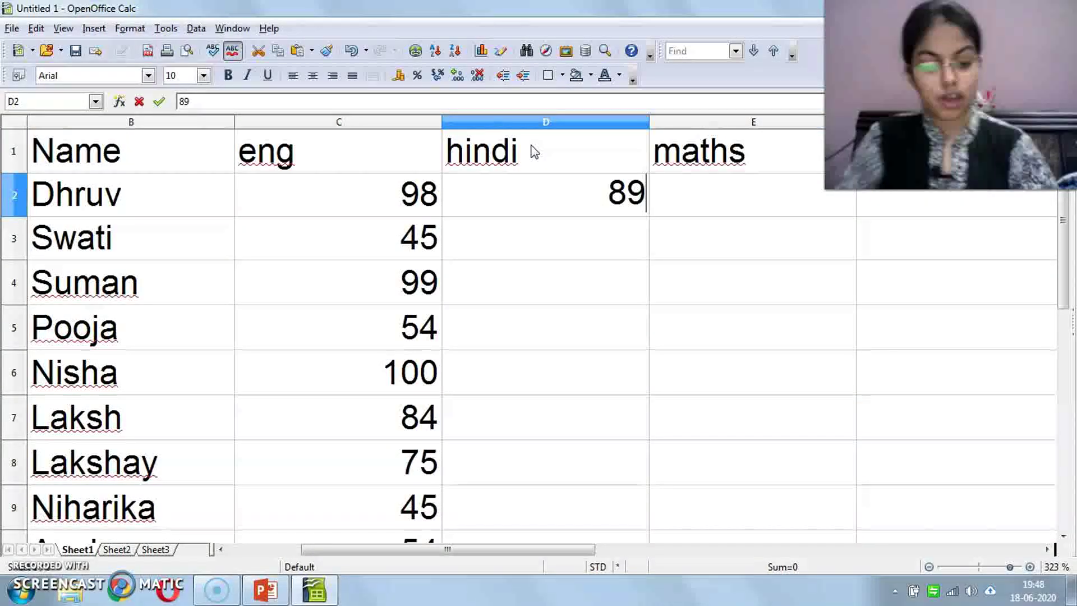
{"action": "key", "text": "Return"}
{"action": "type", "text": "78 67 78 67"}
{"action": "key", "text": "Return"}
{"action": "type", "text": "6"}
{"action": "key", "text": "Return"}
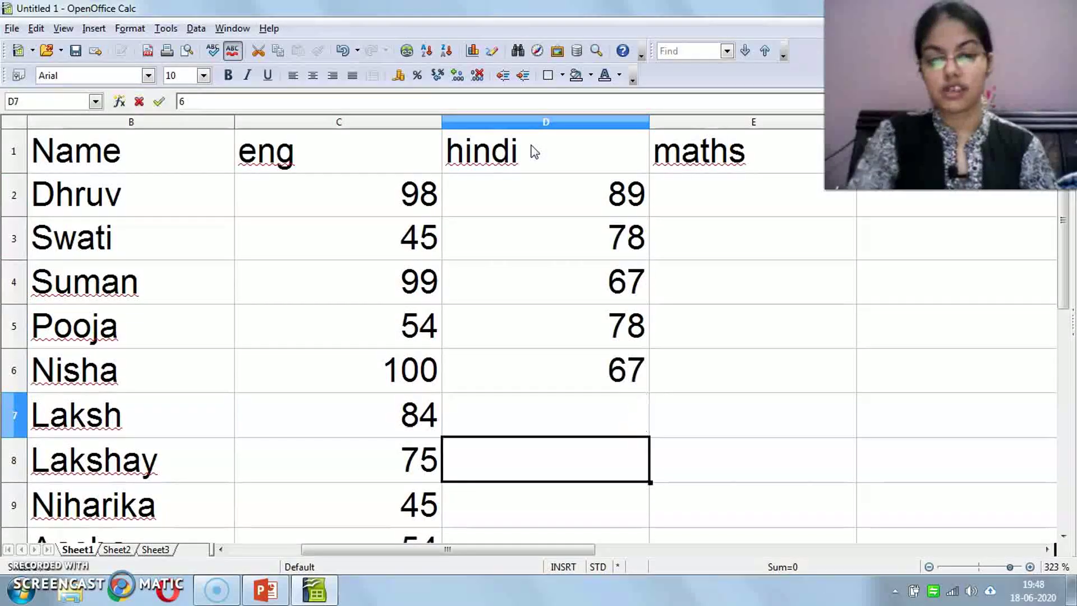
{"action": "type", "text": "67"}
{"action": "key", "text": "Return"}
{"action": "type", "text": "467"}
{"action": "key", "text": "Right"}
{"action": "key", "text": "Left"}
{"action": "type", "text": "7"}
{"action": "key", "text": "Return"}
{"action": "type", "text": "65"}
{"action": "key", "text": "Right"}
- Fill the maths marks in E2:E10 with 67, 65, 65, 56, 56, 45, 34, 6 and 34
{"action": "key", "text": "Up"}
{"action": "type", "text": "6"}
{"action": "key", "text": "Up"}
{"action": "key", "text": "Up"}
{"action": "key", "text": "Up"}
{"action": "key", "text": "Up"}
{"action": "key", "text": "Up"}
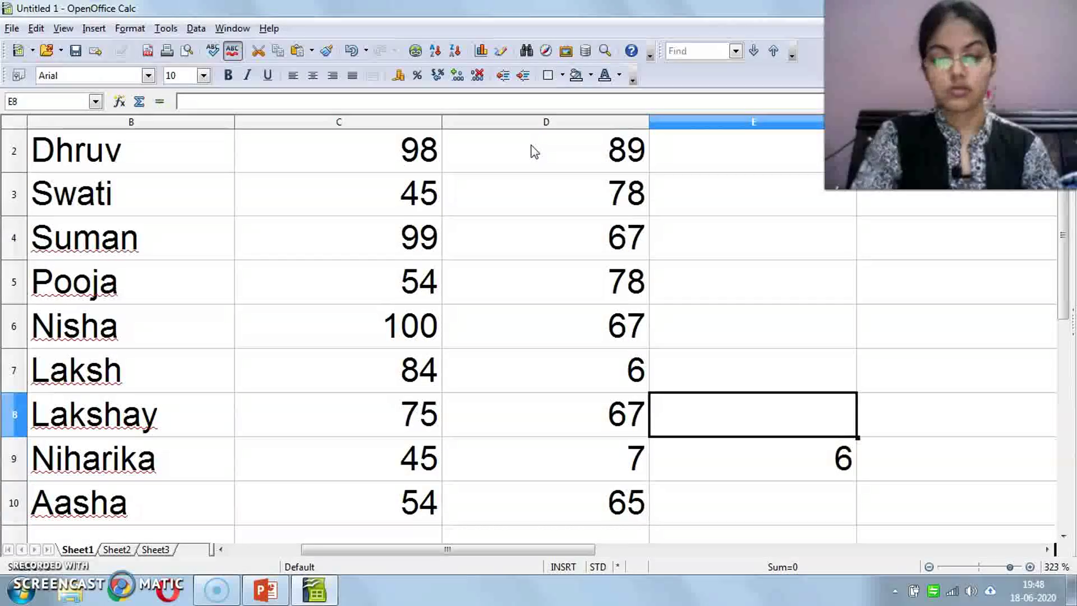
{"action": "key", "text": "Up"}
{"action": "key", "text": "Up"}
{"action": "key", "text": "Up"}
{"action": "key", "text": "Down"}
{"action": "type", "text": "67 65 "}
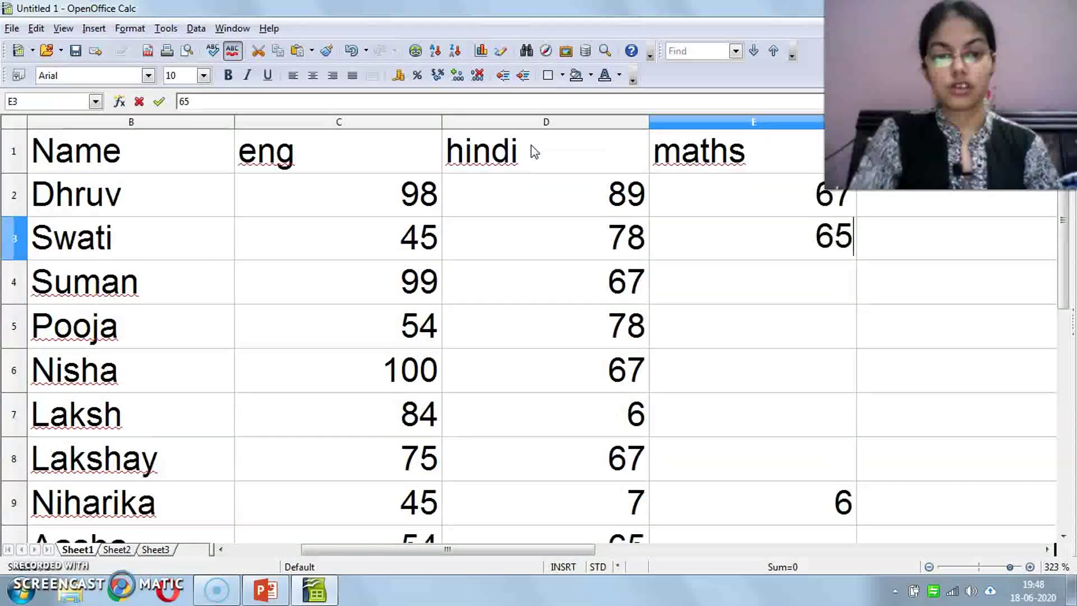
{"action": "type", "text": "65 56"}
{"action": "key", "text": "Return"}
{"action": "type", "text": "56 45 34"}
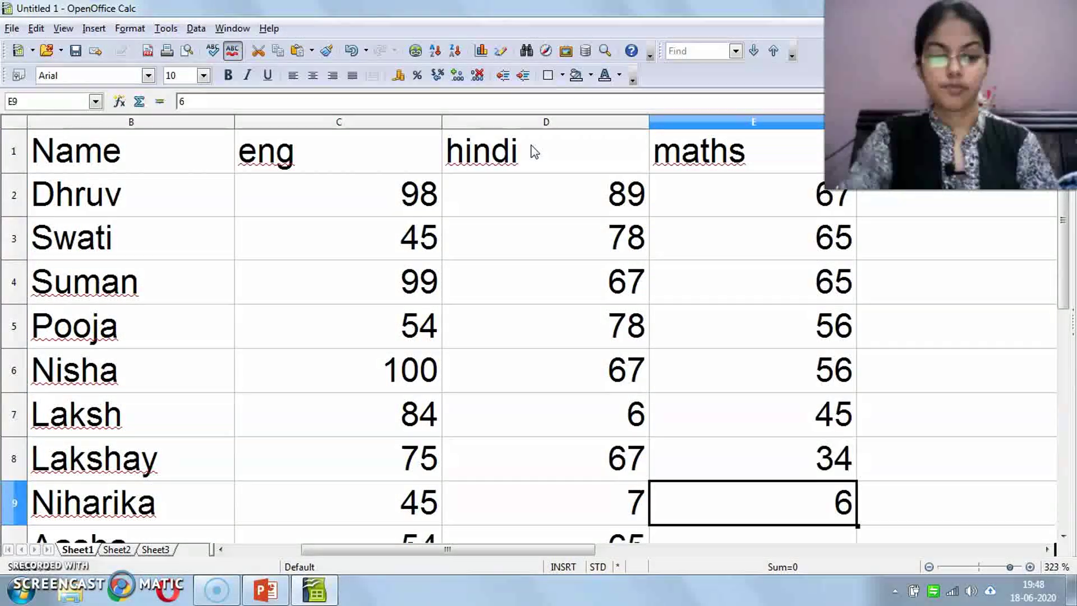
{"action": "key", "text": "Return"}
{"action": "type", "text": "34"}
{"action": "key", "text": "Return"}
- Review the marks table from row 10 back up to the subject headers and the Roll No. column
{"action": "key", "text": "Up"}
{"action": "key", "text": "Left"}
{"action": "key", "text": "Left"}
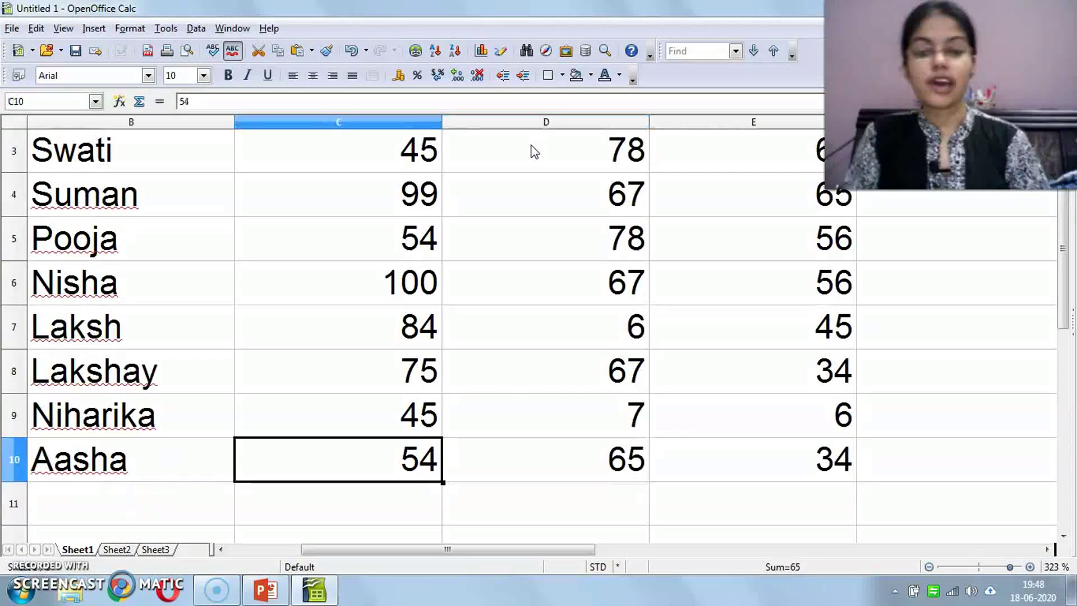
{"action": "key", "text": "Left"}
{"action": "key", "text": "Left"}
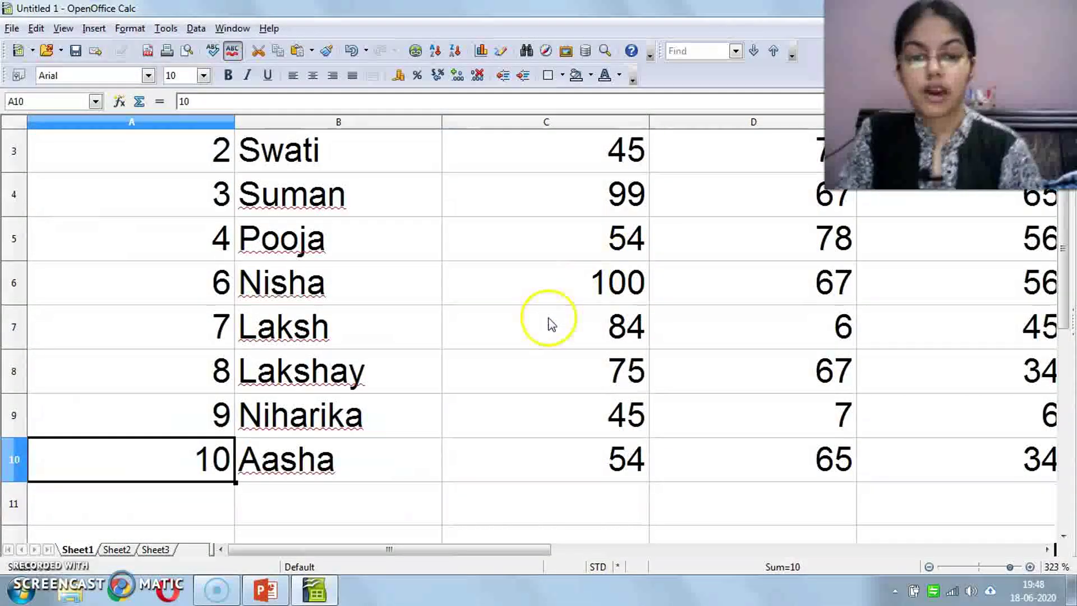
{"action": "left_click", "coordinate": [549, 321]}
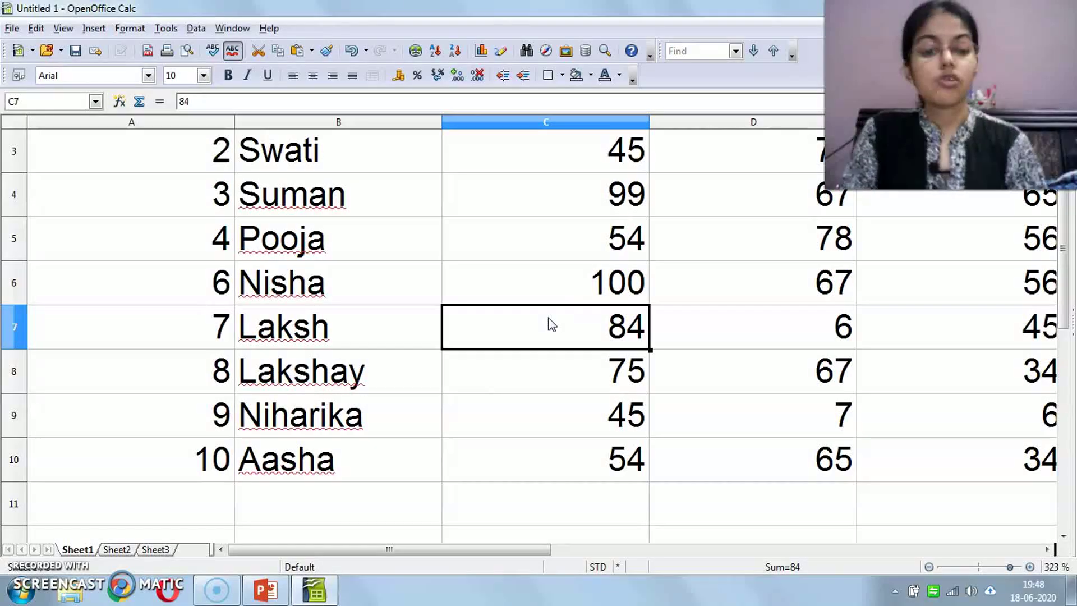
{"action": "key", "text": "Right"}
{"action": "key", "text": "Right"}
{"action": "key", "text": "Left"}
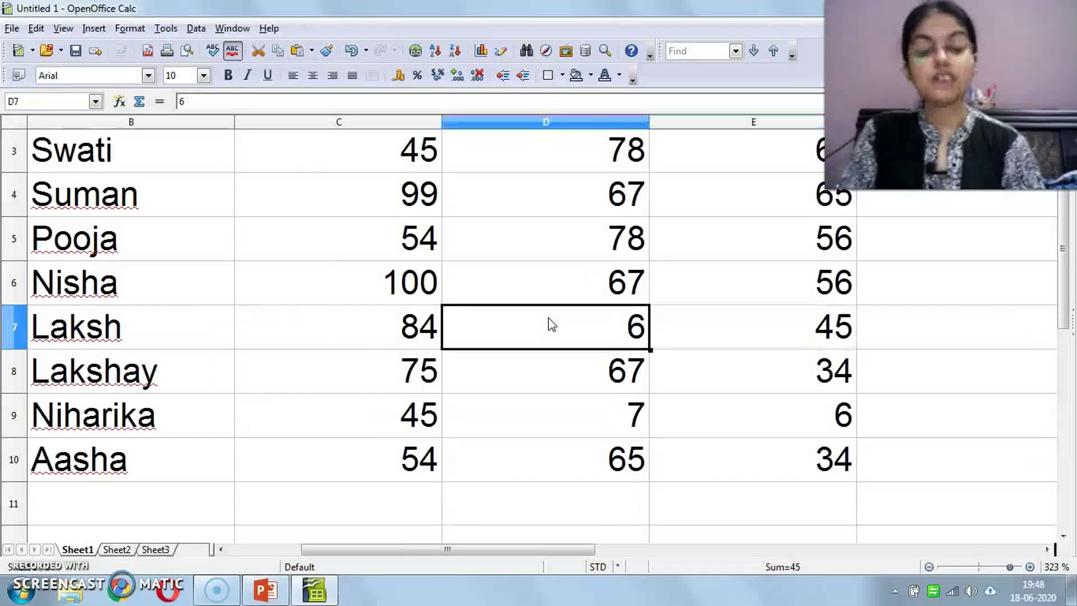
{"action": "key", "text": "Left"}
{"action": "key", "text": "Up"}
{"action": "key", "text": "Up"}
{"action": "key", "text": "Up"}
{"action": "key", "text": "Up"}
{"action": "key", "text": "Up"}
{"action": "key", "text": "Up"}
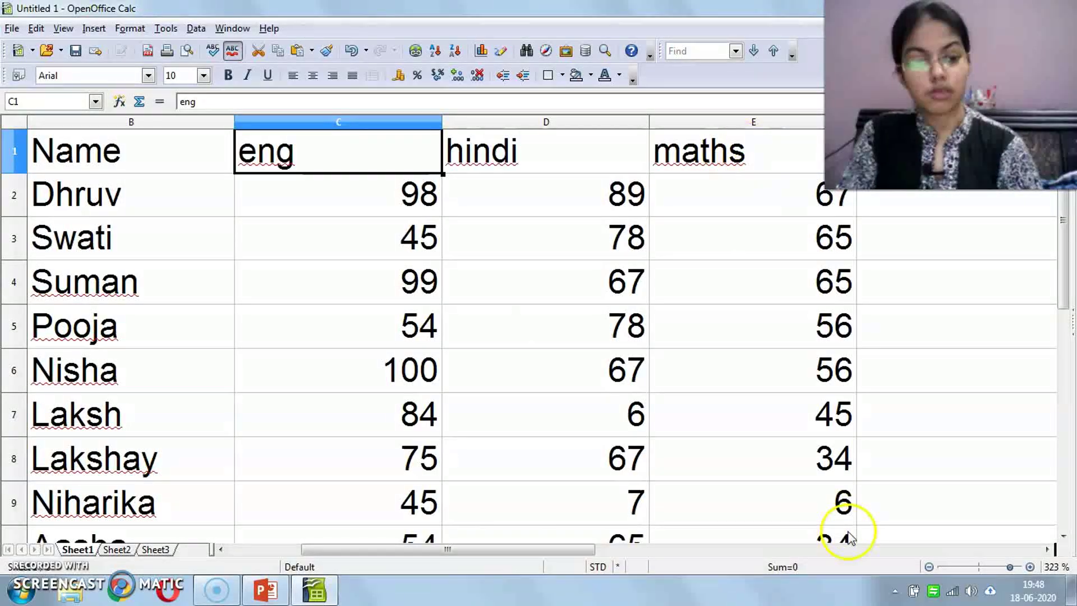
{"action": "left_click", "coordinate": [929, 566]}
{"action": "left_click_drag", "start_coordinate": [529, 547], "coordinate": [415, 545]}
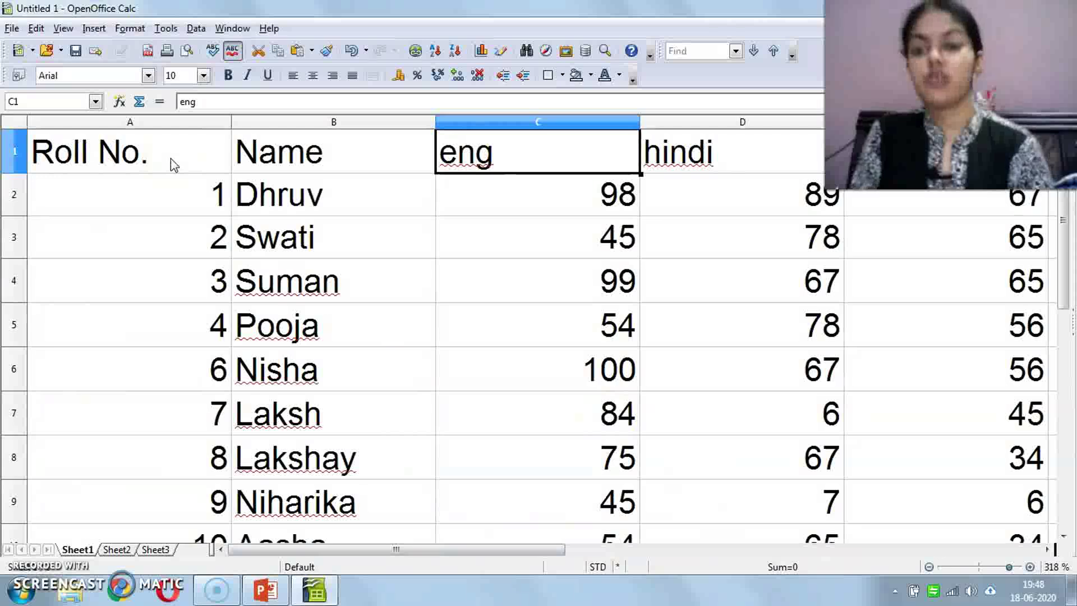
- Select the header cells A1:D1 to point out the table's header row
{"action": "left_click_drag", "start_coordinate": [93, 160], "coordinate": [711, 144]}
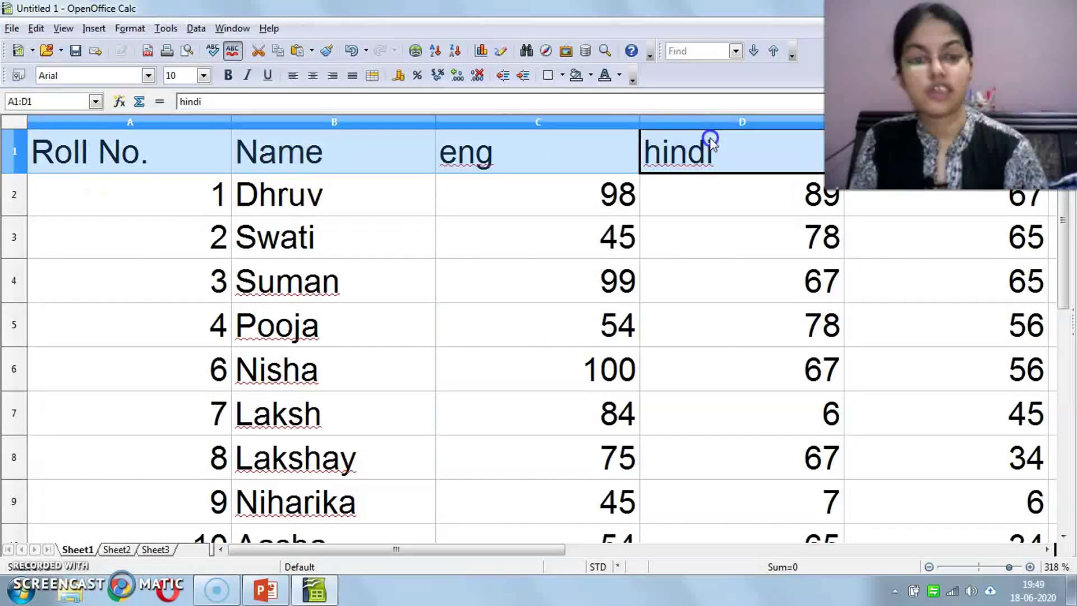
{"action": "left_click", "coordinate": [583, 152]}
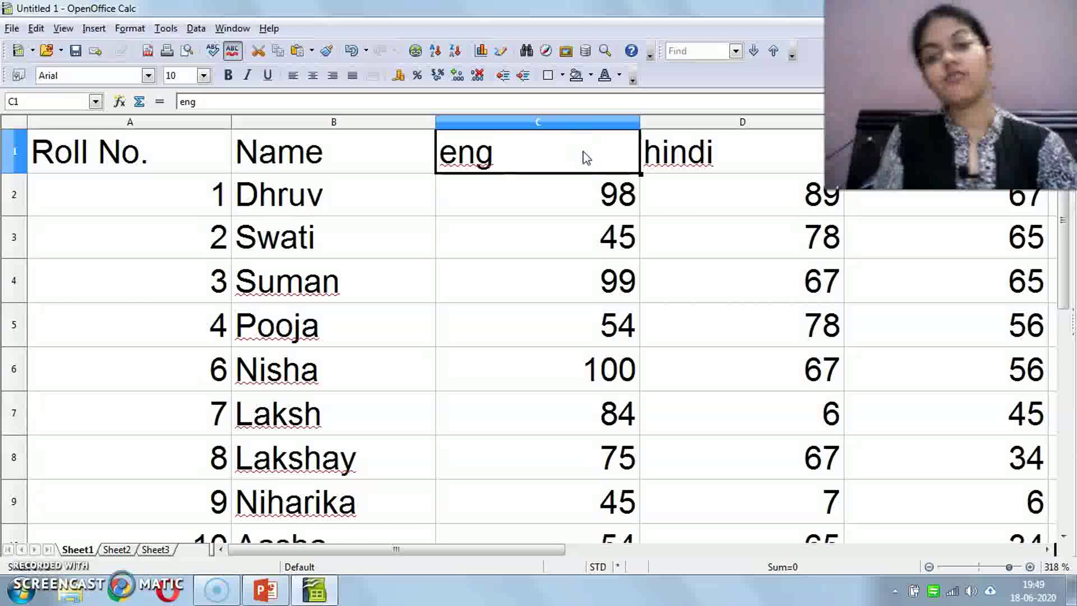
{"action": "left_click_drag", "start_coordinate": [151, 152], "coordinate": [767, 141]}
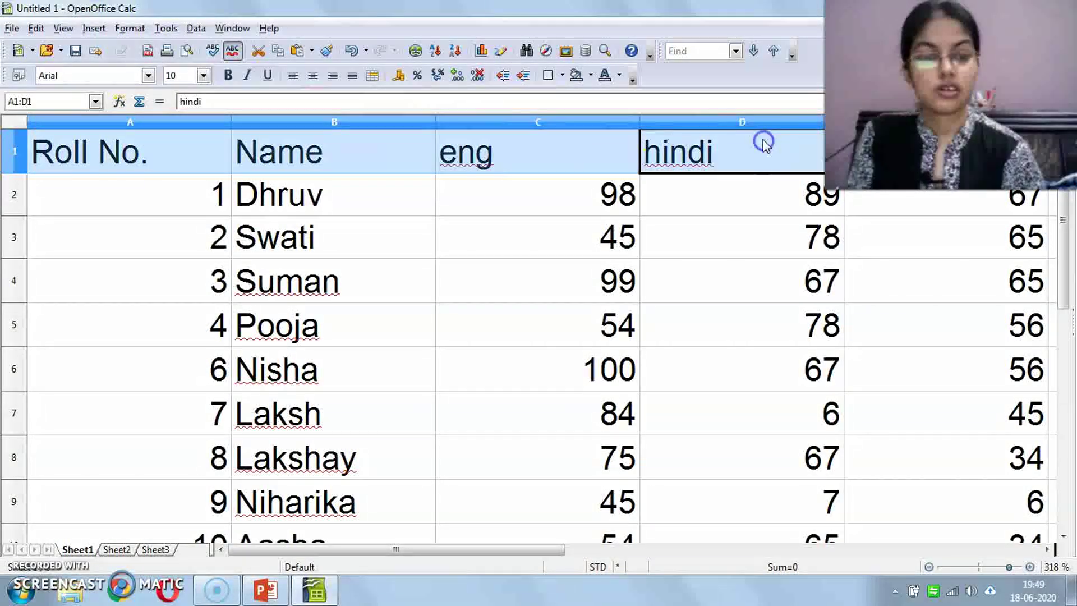
- Freeze the header row by applying Freeze with cell A2 as the active cell
{"action": "left_click", "coordinate": [149, 205]}
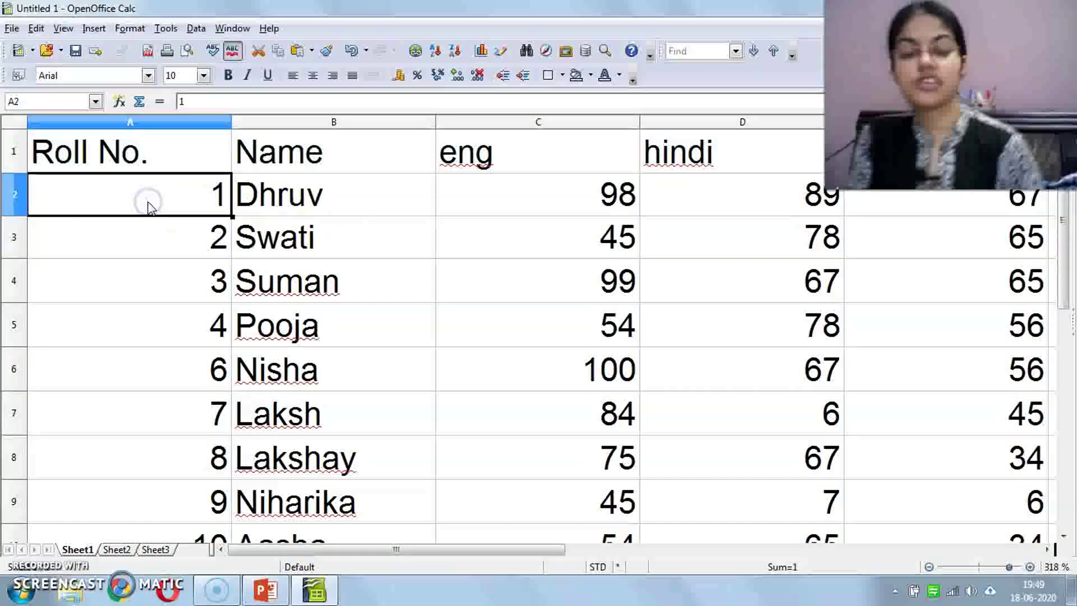
{"action": "left_click", "coordinate": [10, 197]}
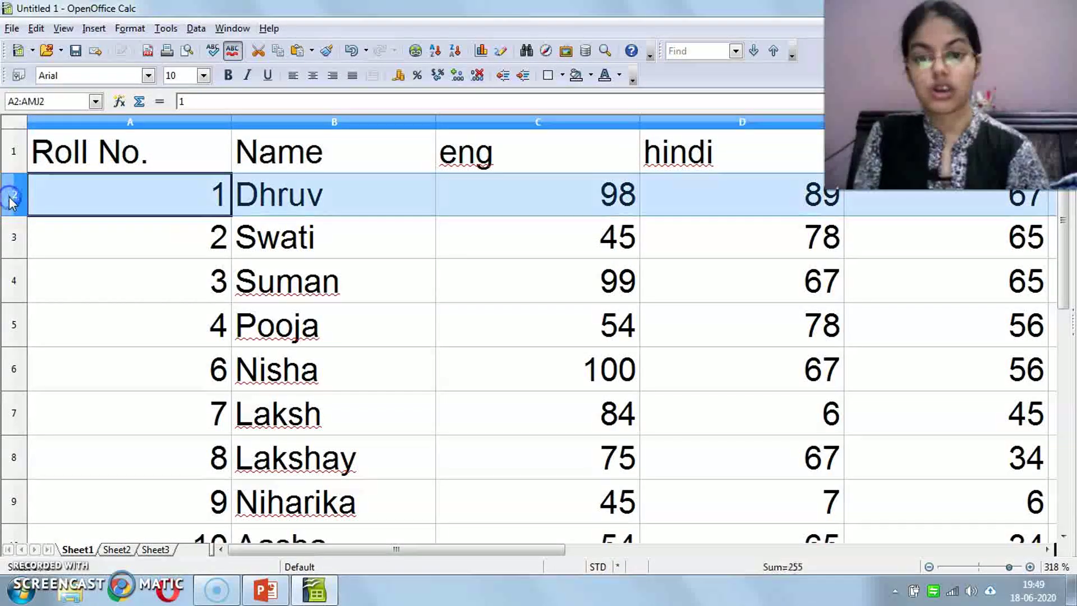
{"action": "left_click", "coordinate": [89, 186]}
{"action": "left_click", "coordinate": [230, 29]}
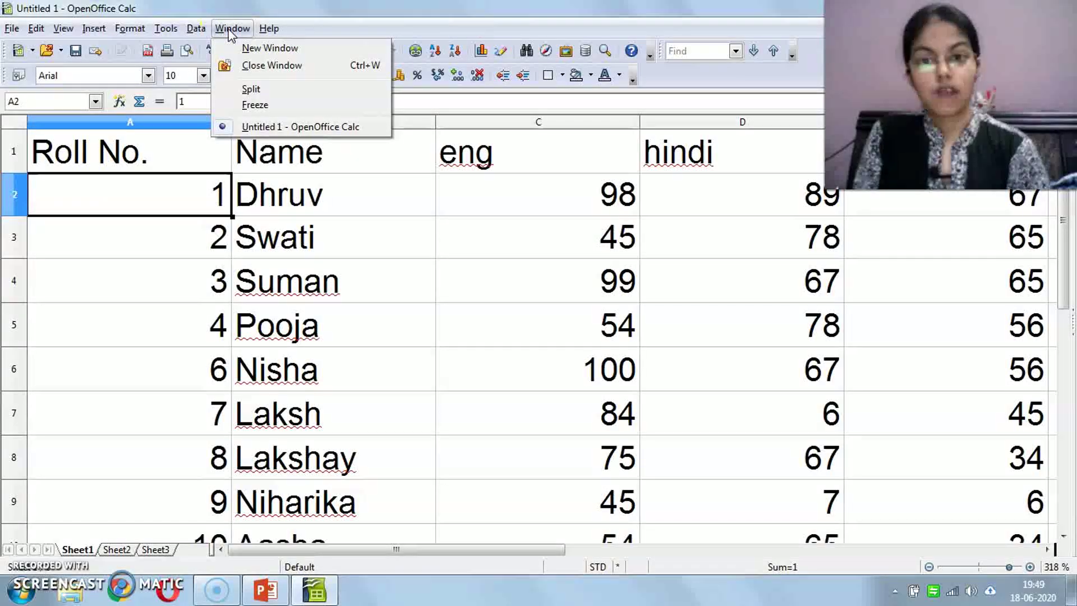
{"action": "left_click", "coordinate": [253, 105]}
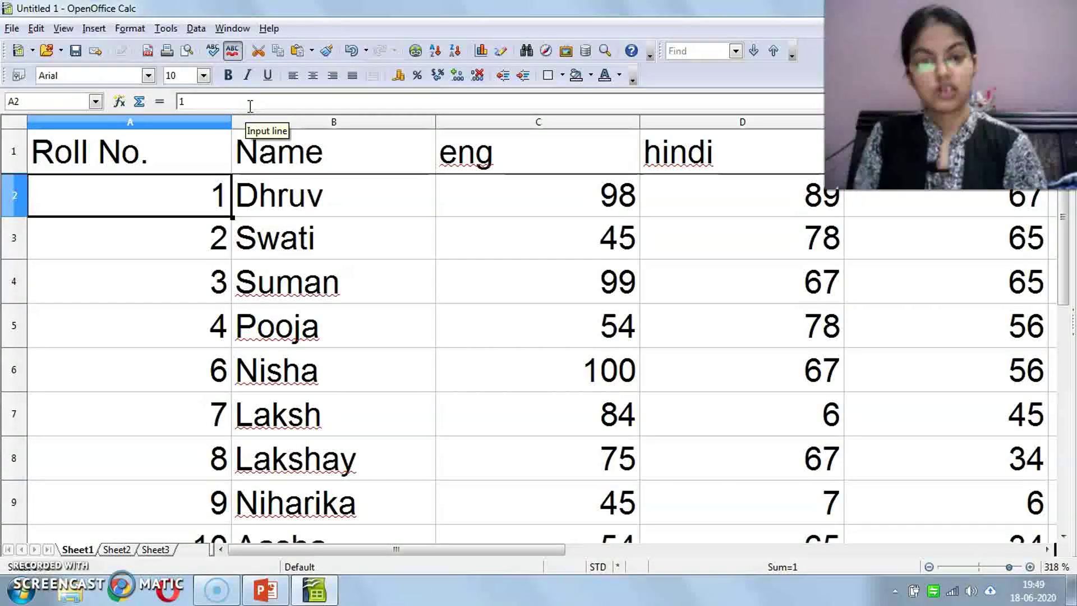
- Move down past the last record and back up to row 1 to check how the frozen header row behaves
{"action": "left_click", "coordinate": [236, 191]}
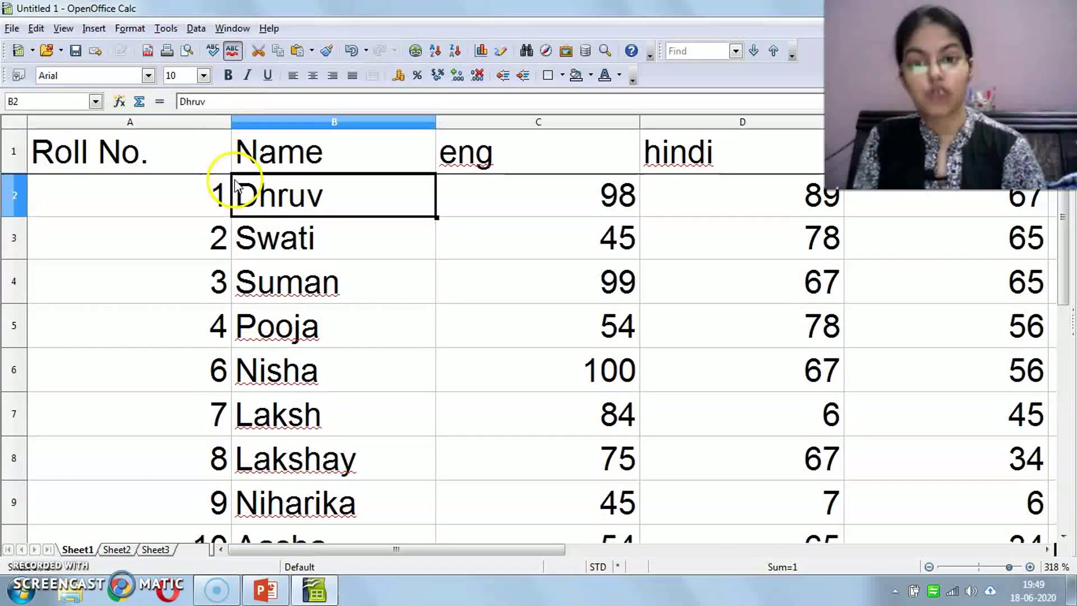
{"action": "left_click", "coordinate": [550, 201]}
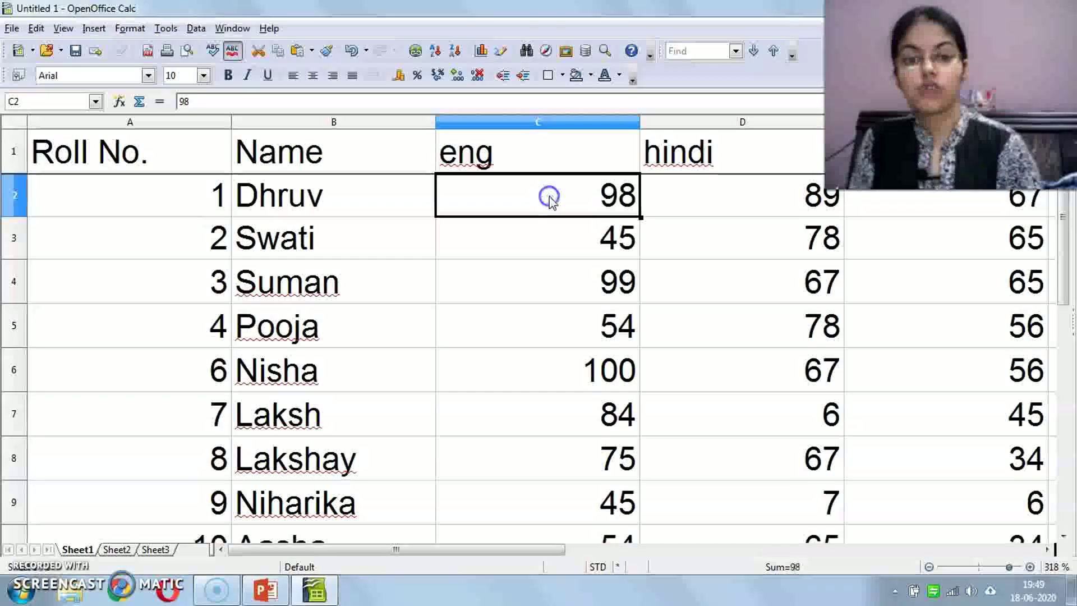
{"action": "key", "text": "Down"}
{"action": "key", "text": "Down"}
{"action": "key", "text": "Down"}
{"action": "key", "text": "Down"}
{"action": "key", "text": "Down"}
{"action": "key", "text": "Down"}
{"action": "key", "text": "Down"}
{"action": "key", "text": "Down"}
{"action": "key", "text": "Down"}
{"action": "key", "text": "Down"}
{"action": "key", "text": "Down"}
{"action": "key", "text": "Down"}
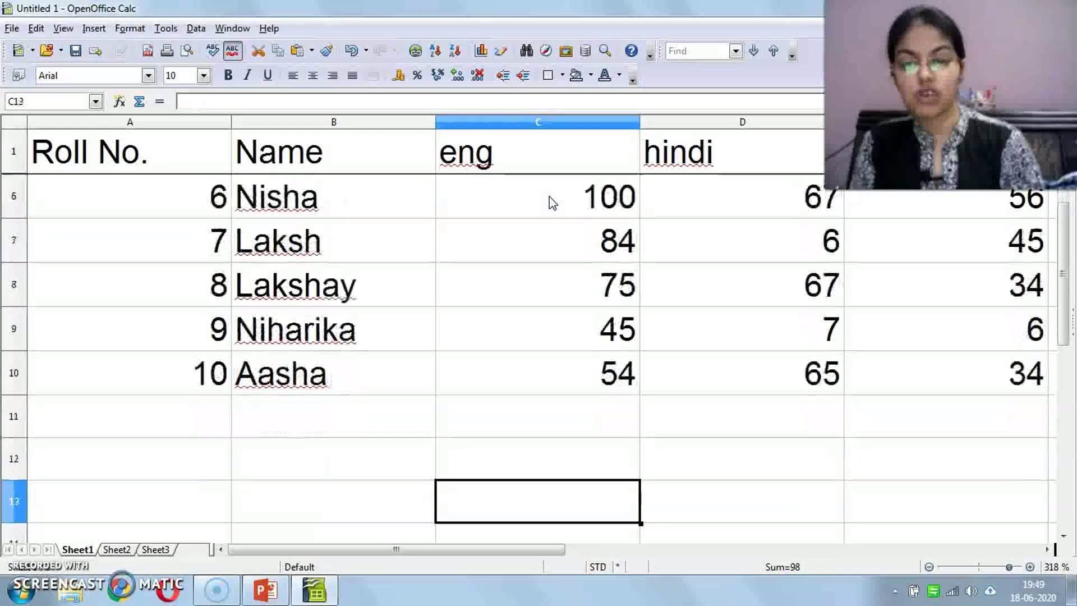
{"action": "key", "text": "Down"}
{"action": "key", "text": "Down"}
{"action": "key", "text": "Down"}
{"action": "key", "text": "Up"}
{"action": "key", "text": "Up"}
{"action": "key", "text": "Up"}
{"action": "key", "text": "Up"}
{"action": "key", "text": "Up"}
{"action": "key", "text": "Up"}
{"action": "key", "text": "Up"}
{"action": "key", "text": "Up"}
{"action": "key", "text": "Up"}
{"action": "key", "text": "Up"}
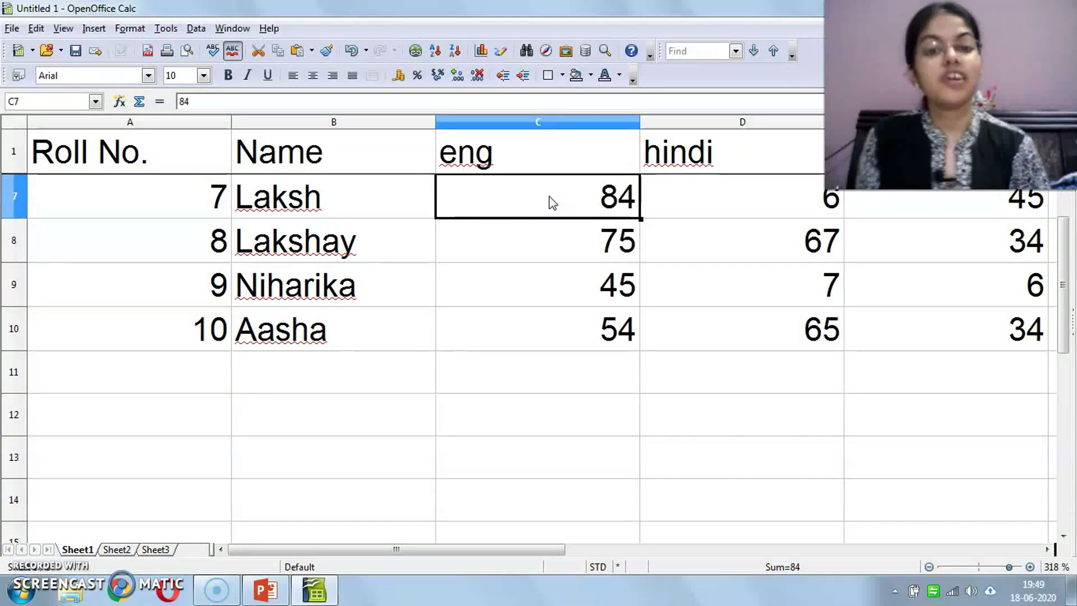
{"action": "key", "text": "Right"}
{"action": "key", "text": "Up"}
{"action": "key", "text": "Up"}
{"action": "key", "text": "Up"}
{"action": "key", "text": "Up"}
{"action": "key", "text": "Up"}
{"action": "key", "text": "Up"}
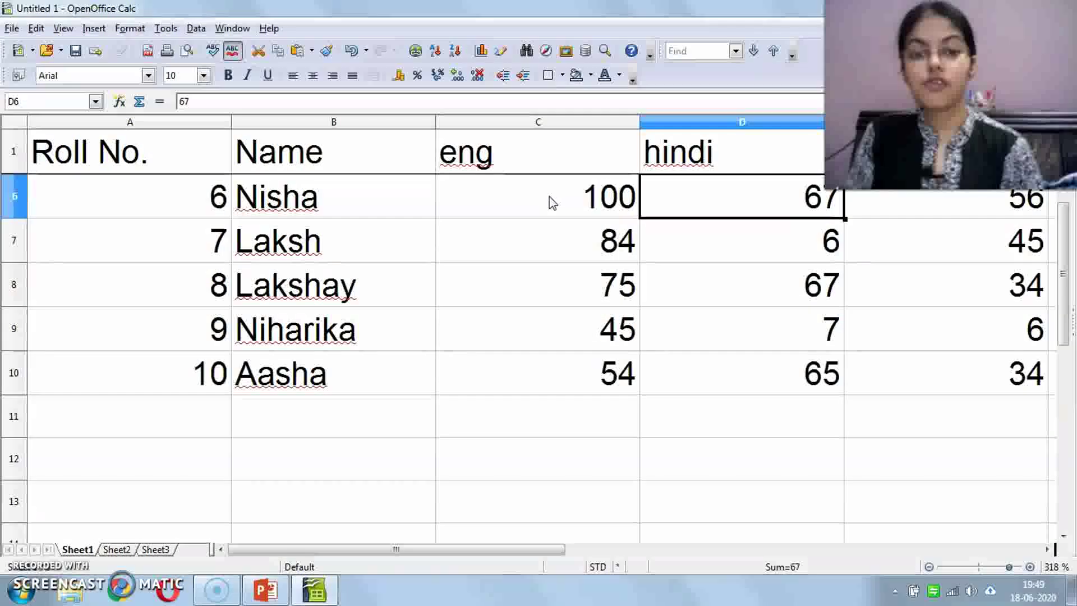
- Unfreeze the header row and move across row 2 and back to examine how the unfrozen columns scroll
{"action": "left_click", "coordinate": [233, 29]}
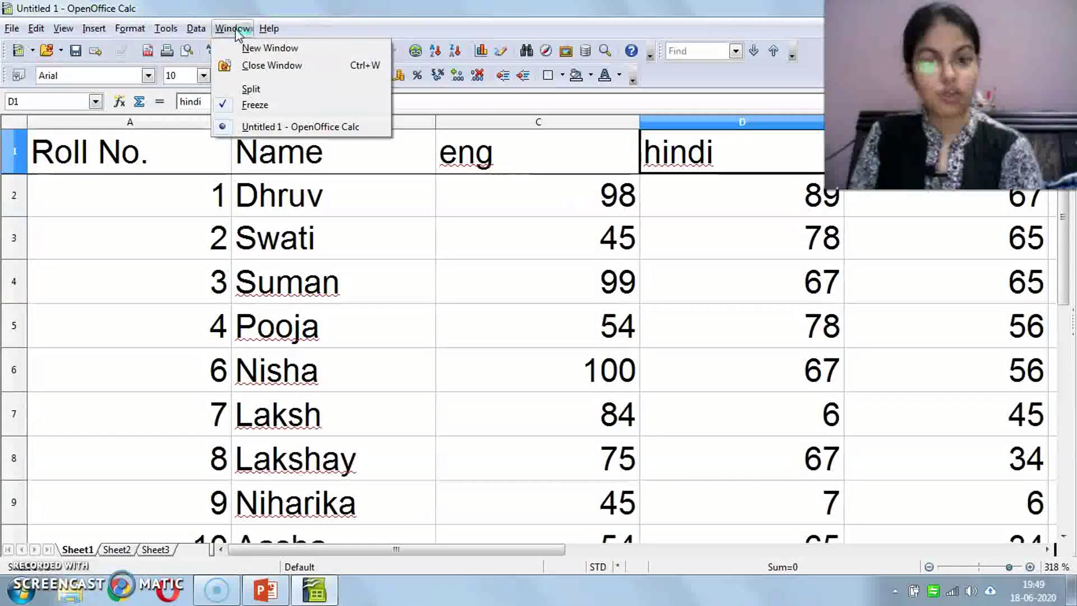
{"action": "left_click", "coordinate": [226, 104]}
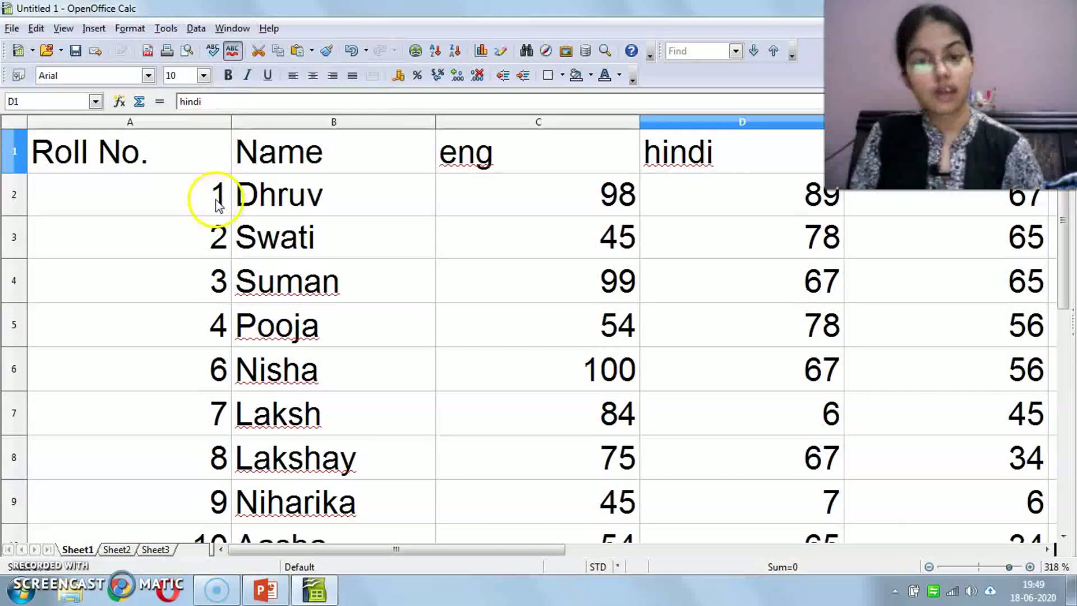
{"action": "left_click", "coordinate": [436, 197]}
{"action": "key", "text": "Right"}
{"action": "key", "text": "Right"}
{"action": "key", "text": "Right"}
{"action": "key", "text": "Right"}
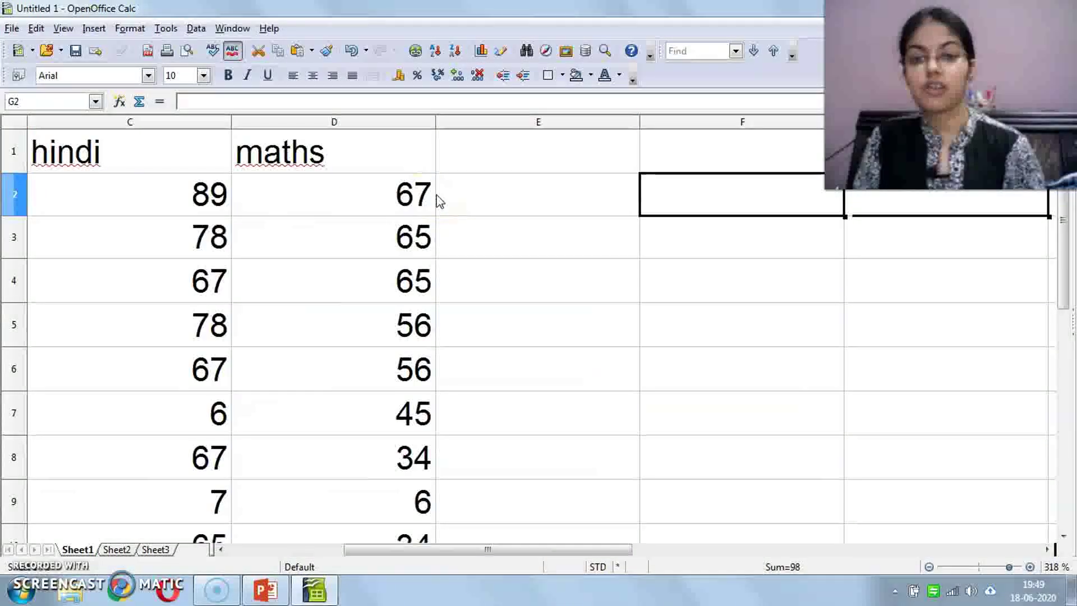
{"action": "key", "text": "Left"}
{"action": "key", "text": "Left"}
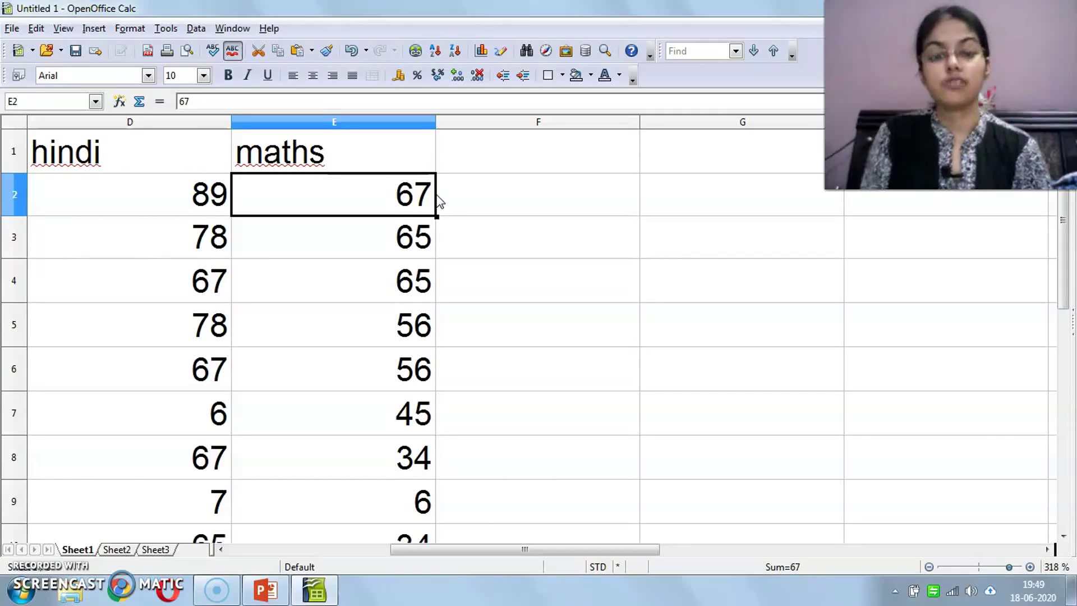
{"action": "key", "text": "Left"}
{"action": "key", "text": "Left"}
{"action": "key", "text": "Left"}
{"action": "key", "text": "Left"}
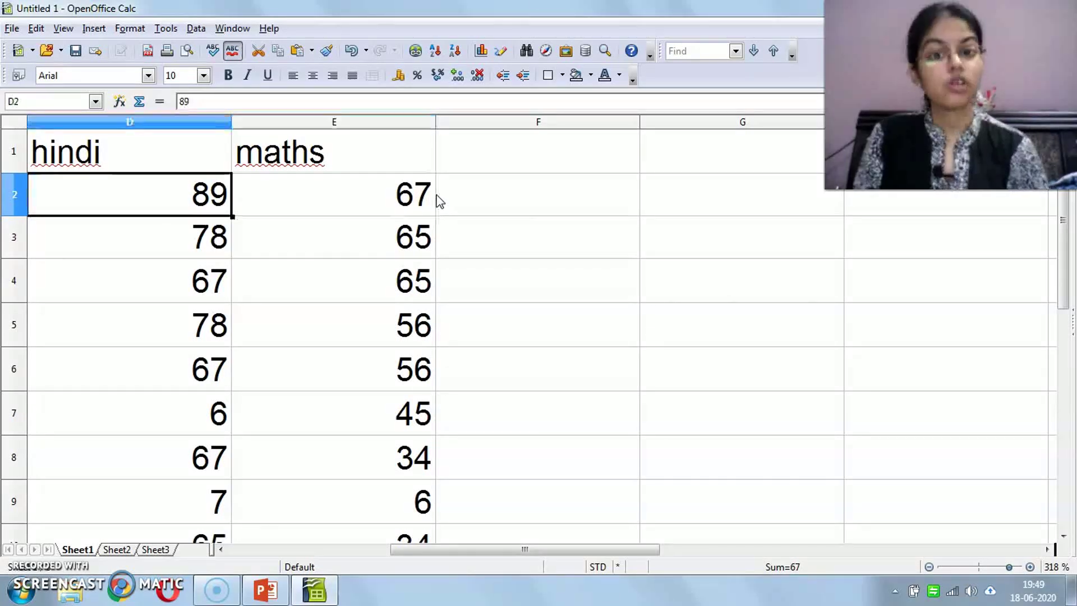
{"action": "key", "text": "Right"}
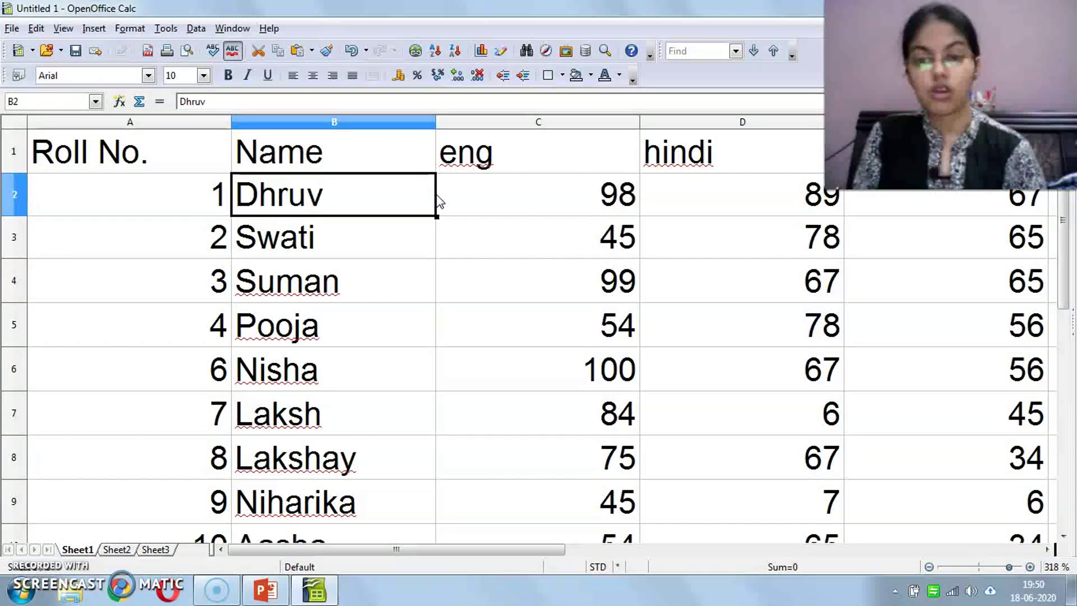
- Freeze the Roll No. column by applying Freeze with the whole of column B selected
{"action": "left_click", "coordinate": [341, 123]}
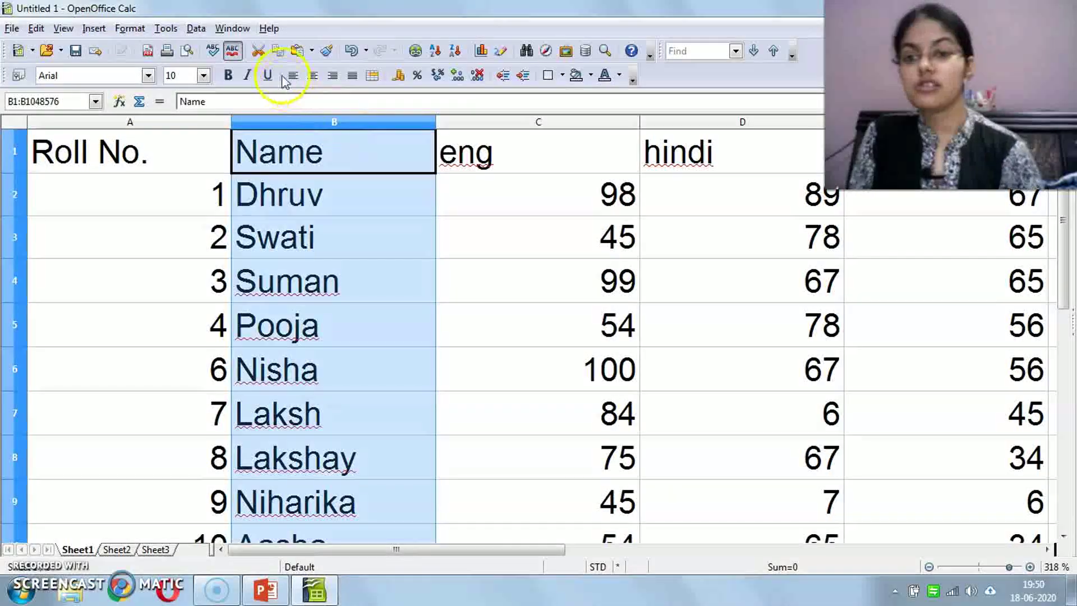
{"action": "left_click", "coordinate": [232, 28]}
{"action": "left_click", "coordinate": [255, 104]}
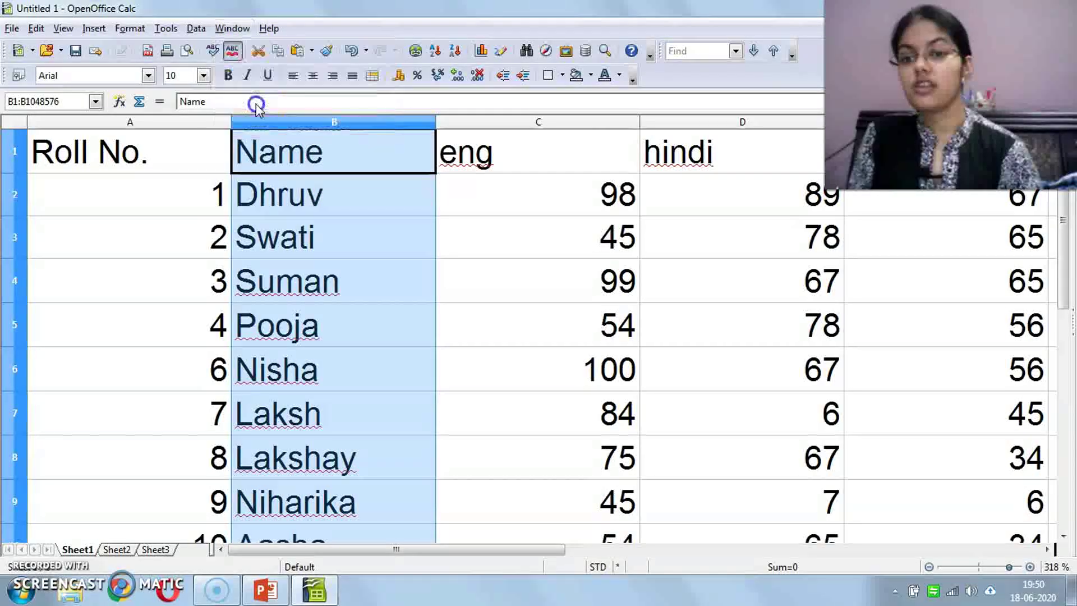
- Move across row 2 beyond the maths column and back to check how the frozen Roll No. column behaves
{"action": "left_click", "coordinate": [284, 197]}
{"action": "left_click", "coordinate": [210, 208]}
{"action": "left_click", "coordinate": [256, 207]}
{"action": "key", "text": "Right"}
{"action": "key", "text": "Right"}
{"action": "key", "text": "Right"}
{"action": "key", "text": "Right"}
{"action": "key", "text": "Right"}
{"action": "key", "text": "Left"}
{"action": "key", "text": "Left"}
{"action": "key", "text": "Left"}
{"action": "key", "text": "Left"}
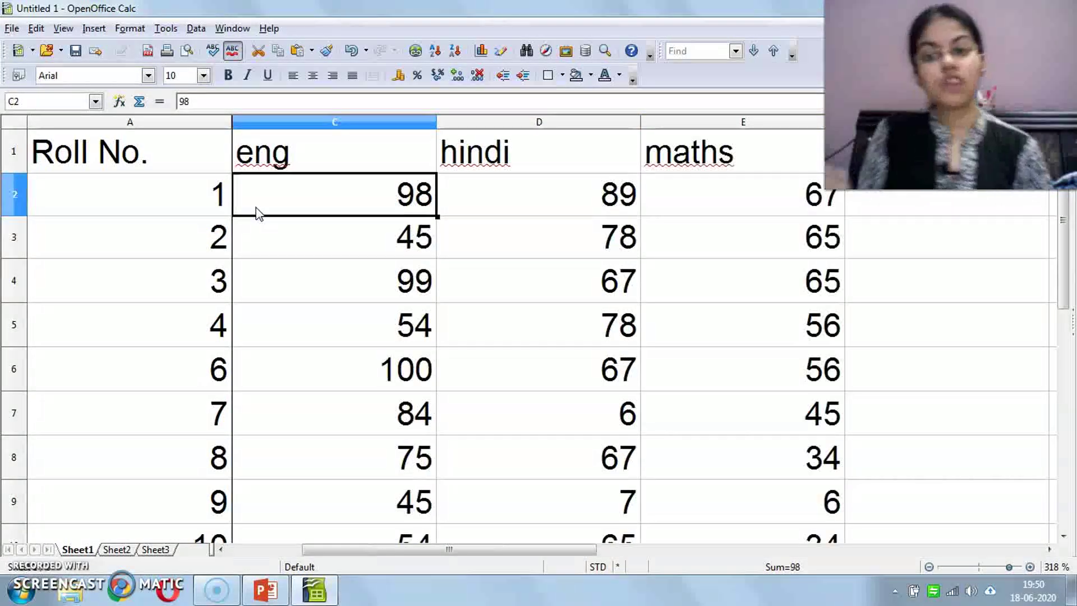
{"action": "key", "text": "Left"}
{"action": "key", "text": "Left"}
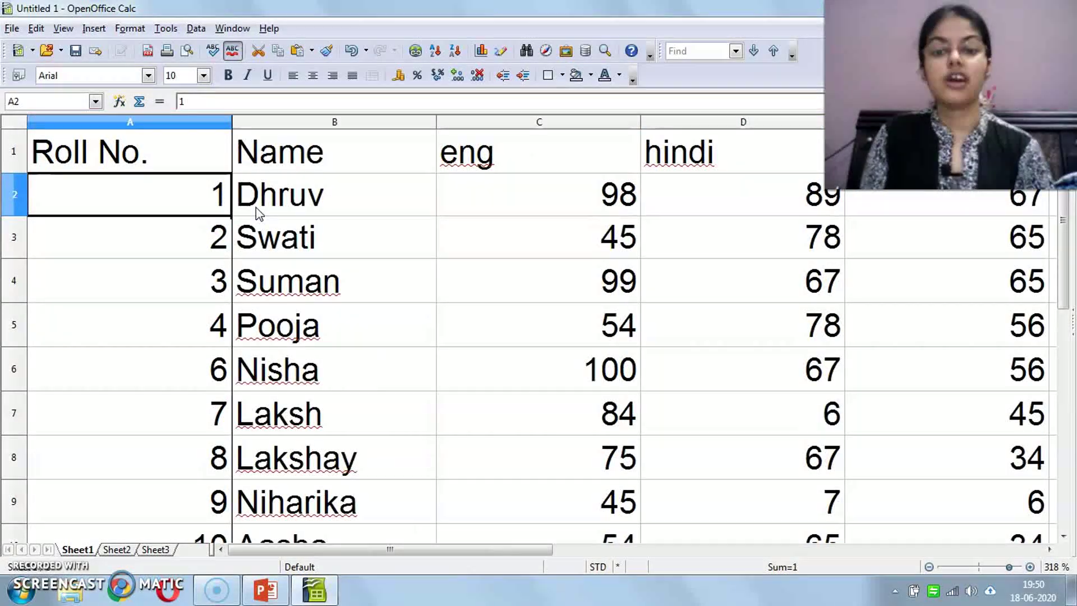
{"action": "key", "text": "Right"}
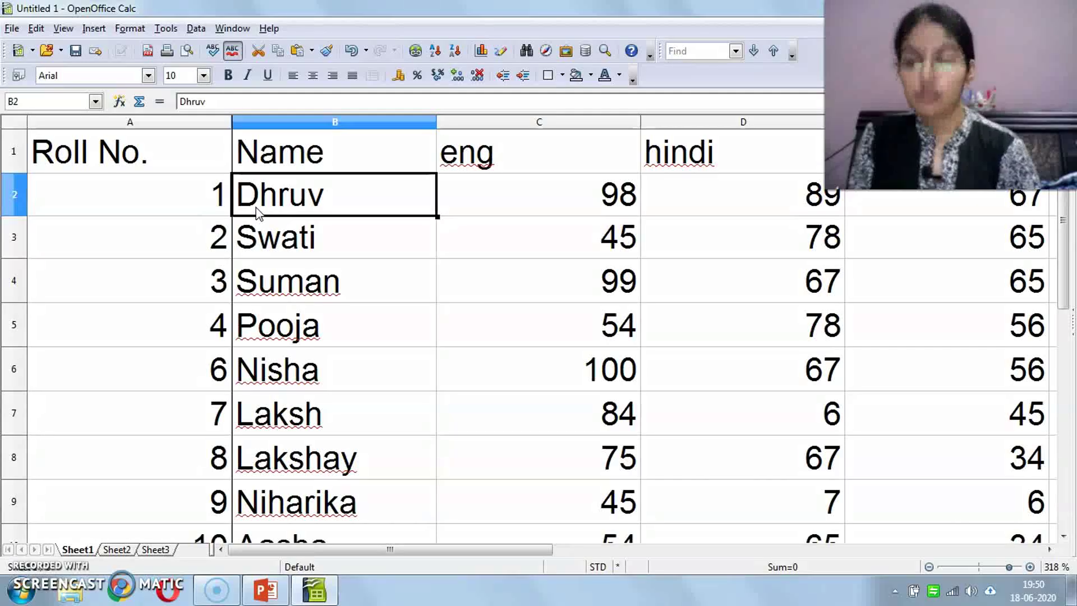
- Unfreeze the Roll No. column and switch to the PowerPoint session outline
{"action": "left_click", "coordinate": [230, 29]}
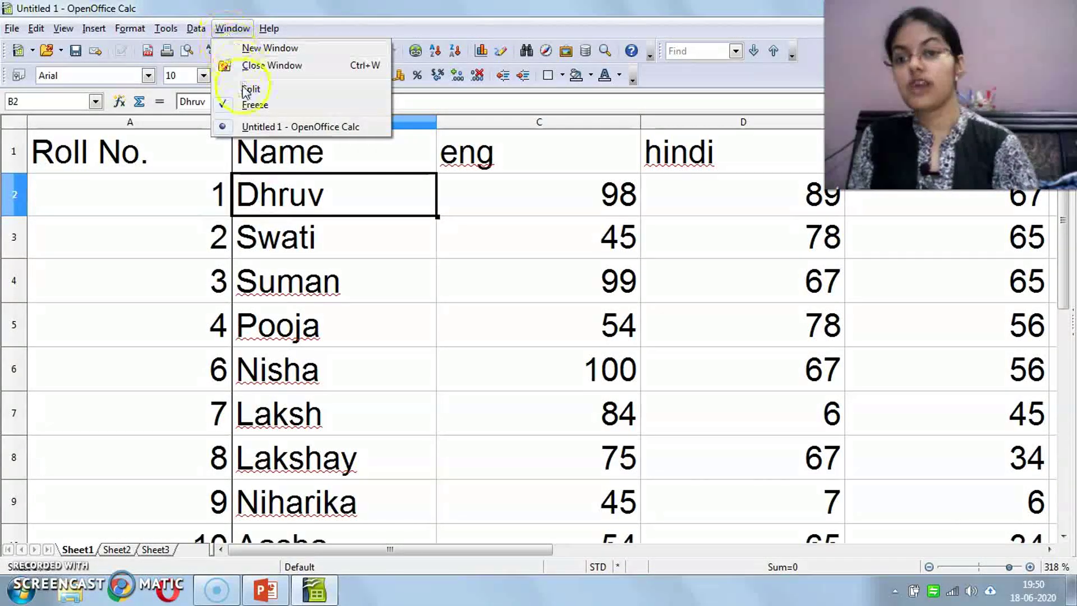
{"action": "left_click", "coordinate": [228, 103]}
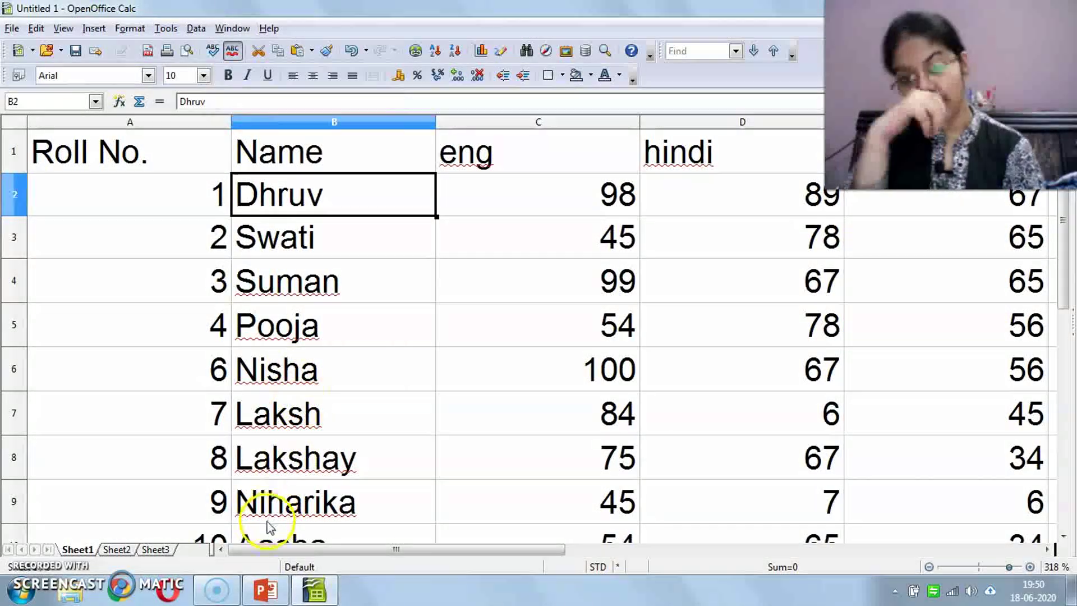
{"action": "left_click", "coordinate": [245, 599]}
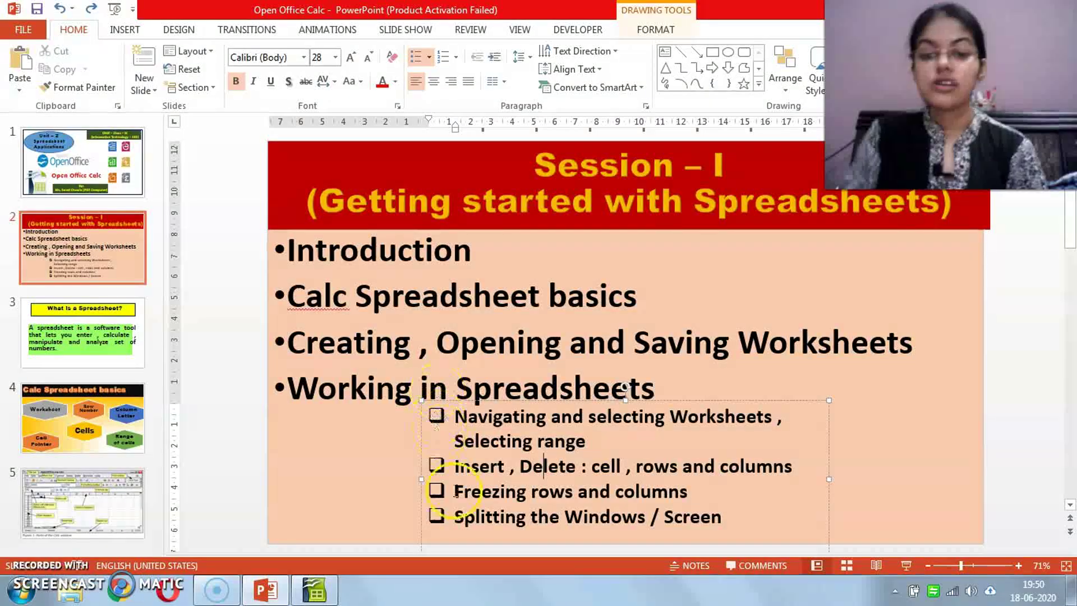
- Highlight the splitting-the-windows topic in the session outline and switch to the marks table in OpenOffice Calc
{"action": "left_click_drag", "start_coordinate": [456, 517], "coordinate": [657, 515]}
{"action": "key", "text": "alt+Tab"}
{"action": "left_click", "coordinate": [399, 242]}
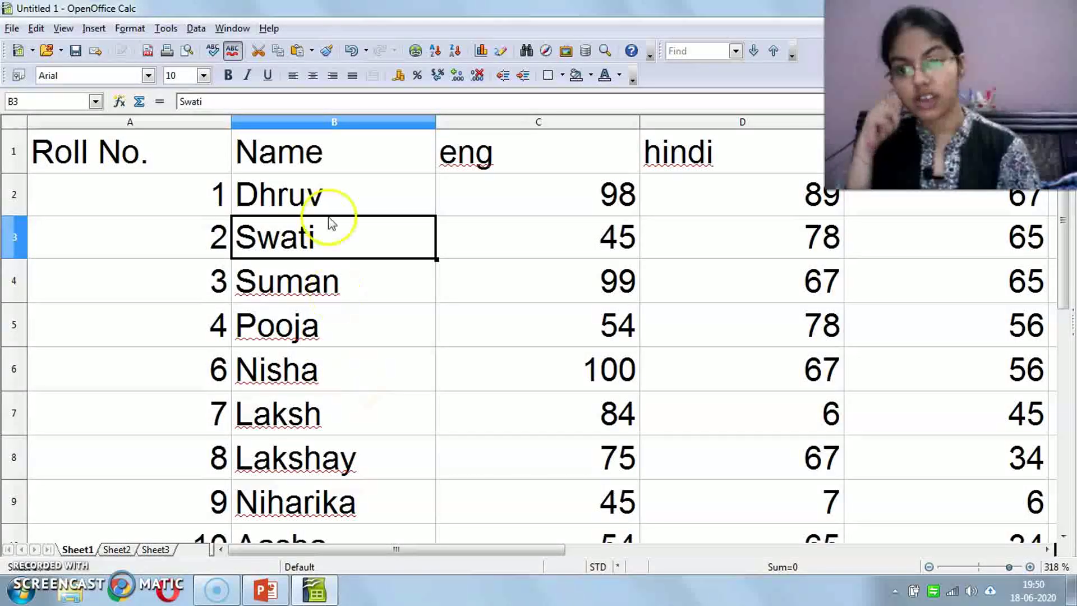
- Move down the Name column and back up to its header cell B1 to review how the unsplit sheet scrolls
{"action": "left_click_drag", "start_coordinate": [324, 192], "coordinate": [191, 190]}
{"action": "left_click", "coordinate": [431, 254]}
{"action": "key", "text": "Down"}
{"action": "key", "text": "Down"}
{"action": "key", "text": "Down"}
{"action": "key", "text": "Down"}
{"action": "key", "text": "Down"}
{"action": "key", "text": "Down"}
{"action": "key", "text": "Down"}
{"action": "key", "text": "Down"}
{"action": "key", "text": "Up"}
{"action": "key", "text": "Up"}
{"action": "key", "text": "Up"}
{"action": "key", "text": "Up"}
{"action": "key", "text": "Up"}
{"action": "key", "text": "Up"}
{"action": "key", "text": "Up"}
{"action": "key", "text": "Up"}
{"action": "key", "text": "Up"}
{"action": "key", "text": "Up"}
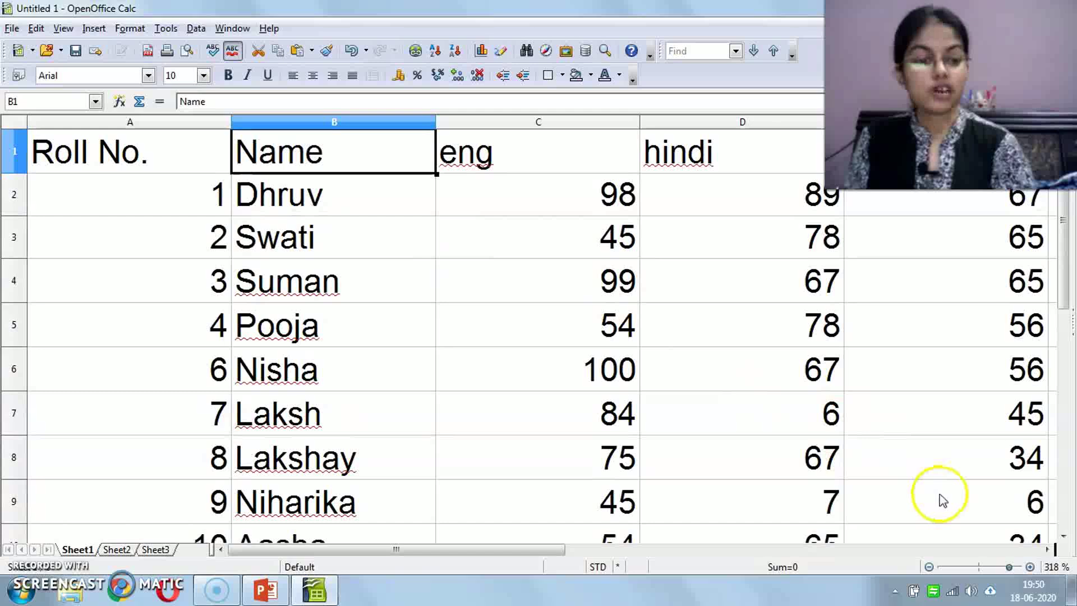
- Split the window vertically between the Roll No. and Name columns, with B1 as the active cell
{"action": "left_click", "coordinate": [1055, 551]}
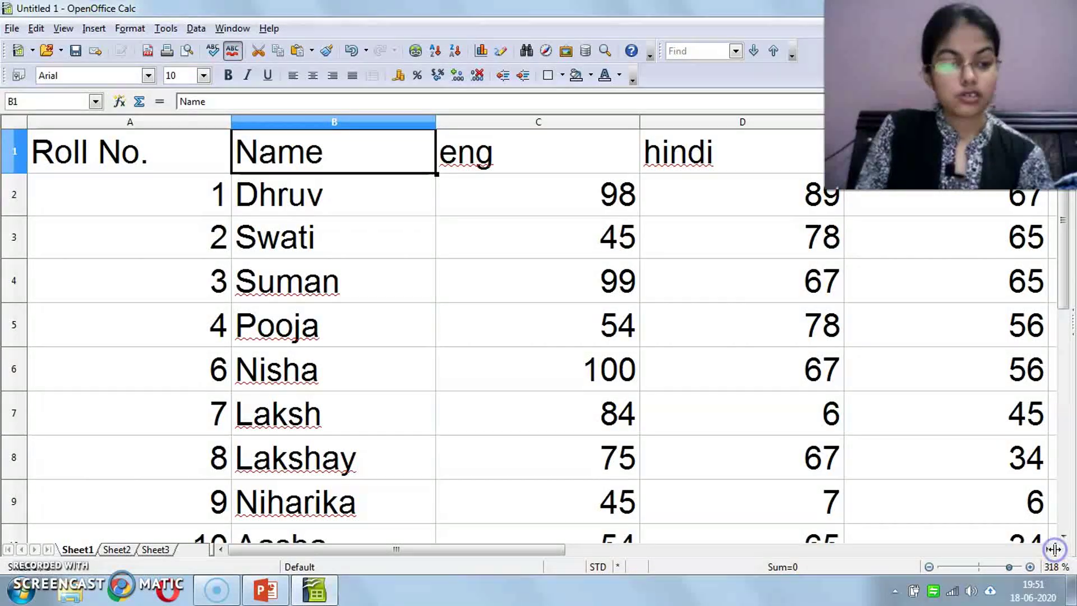
{"action": "left_click", "coordinate": [1048, 550]}
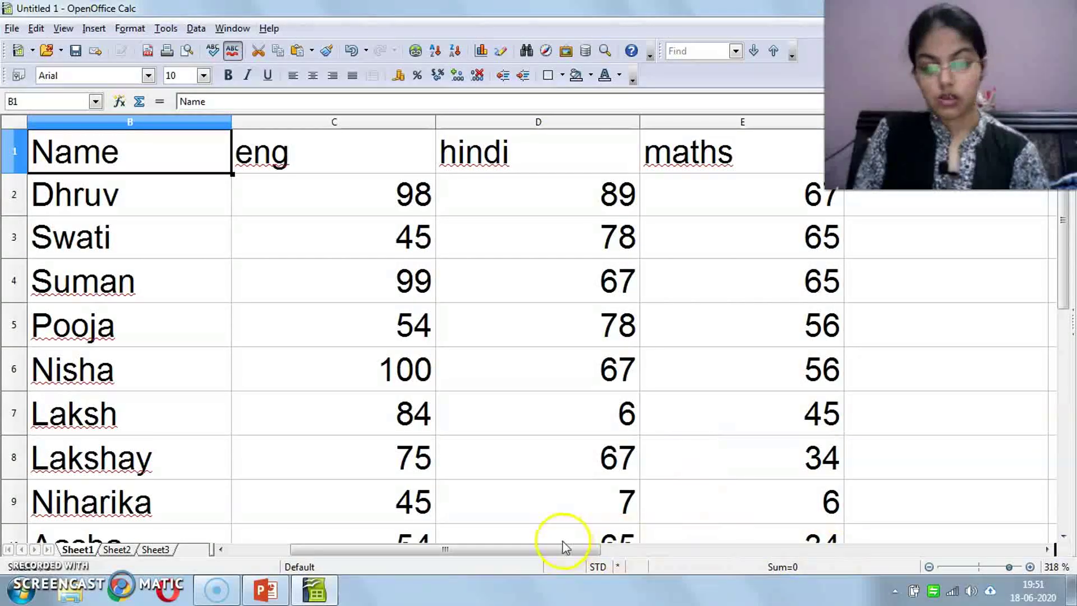
{"action": "left_click_drag", "start_coordinate": [564, 551], "coordinate": [469, 550]}
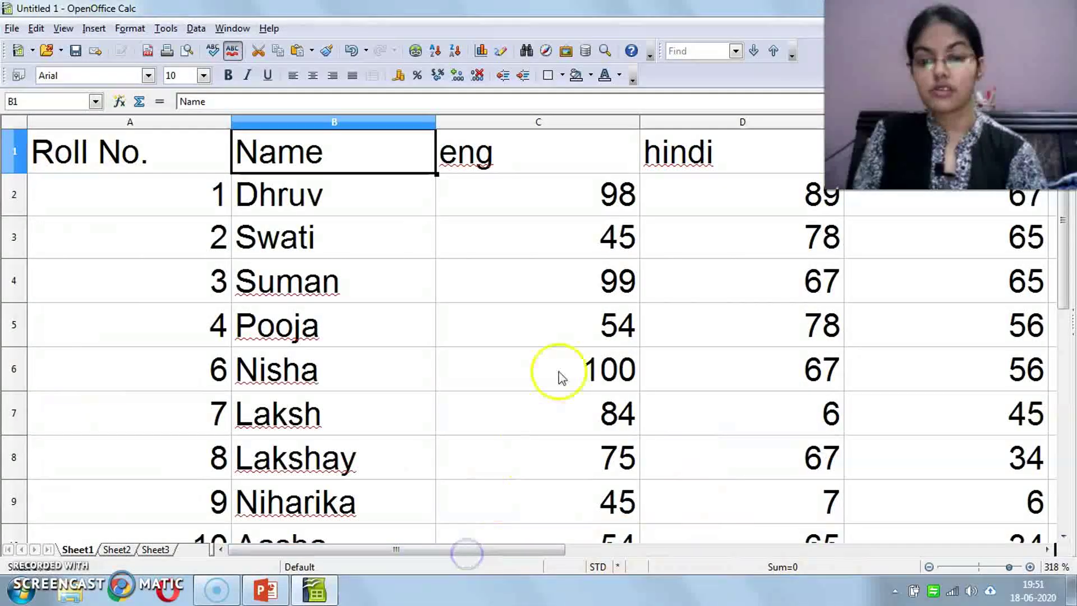
{"action": "left_click", "coordinate": [224, 29]}
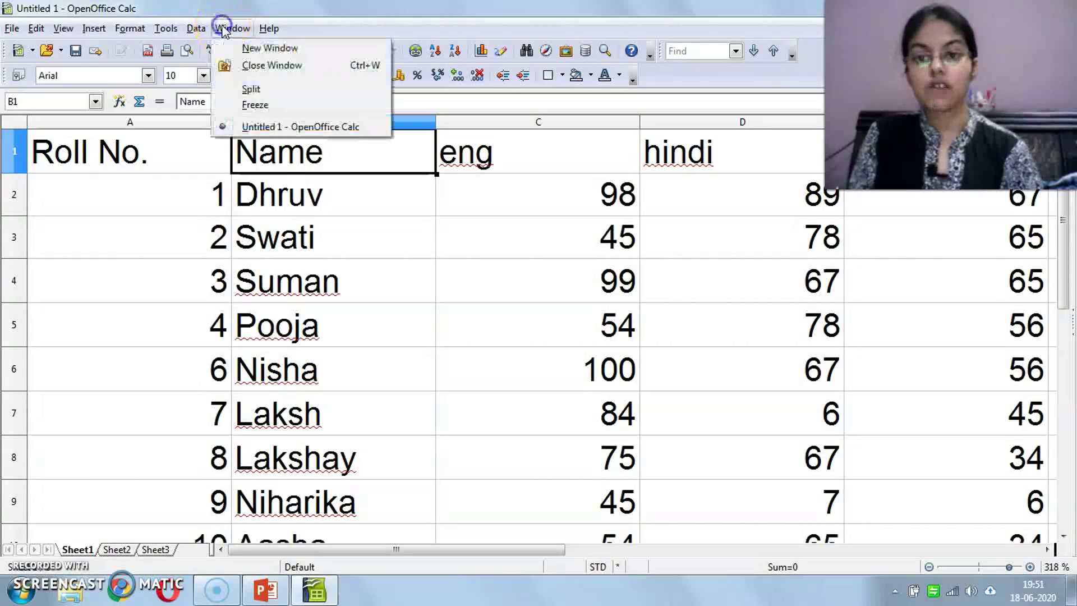
{"action": "left_click", "coordinate": [247, 90]}
- Move across row 5 of the second pane beyond the maths column and back to Roll No. to examine its independent scrolling
{"action": "left_click", "coordinate": [367, 386]}
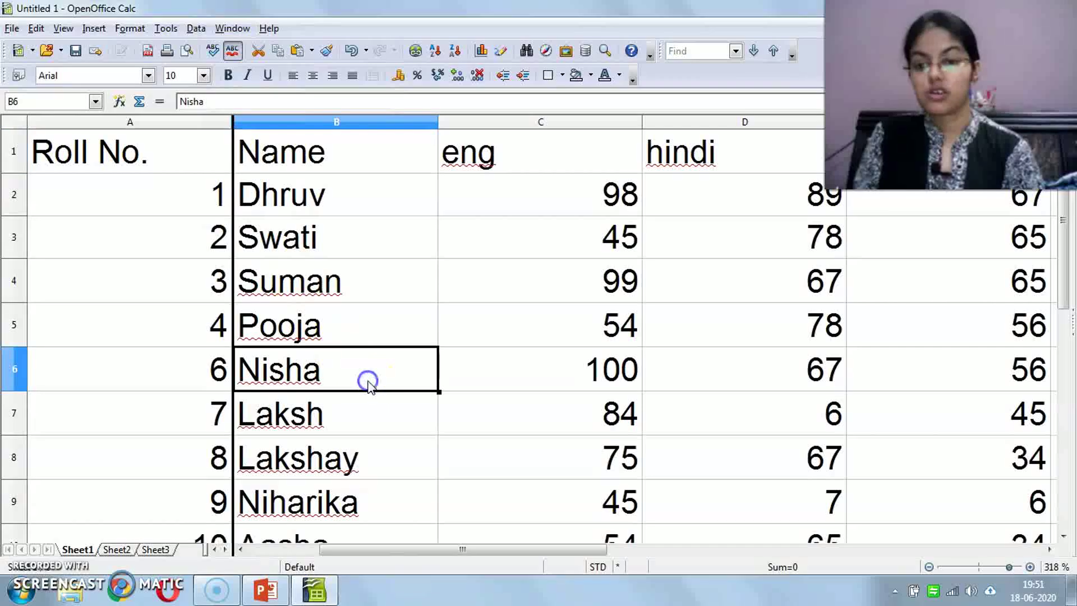
{"action": "scroll", "coordinate": [368, 378], "scroll_direction": "down", "scroll_amount": 2}
{"action": "scroll", "coordinate": [515, 341], "scroll_direction": "up", "scroll_amount": 2}
{"action": "left_click", "coordinate": [547, 325]}
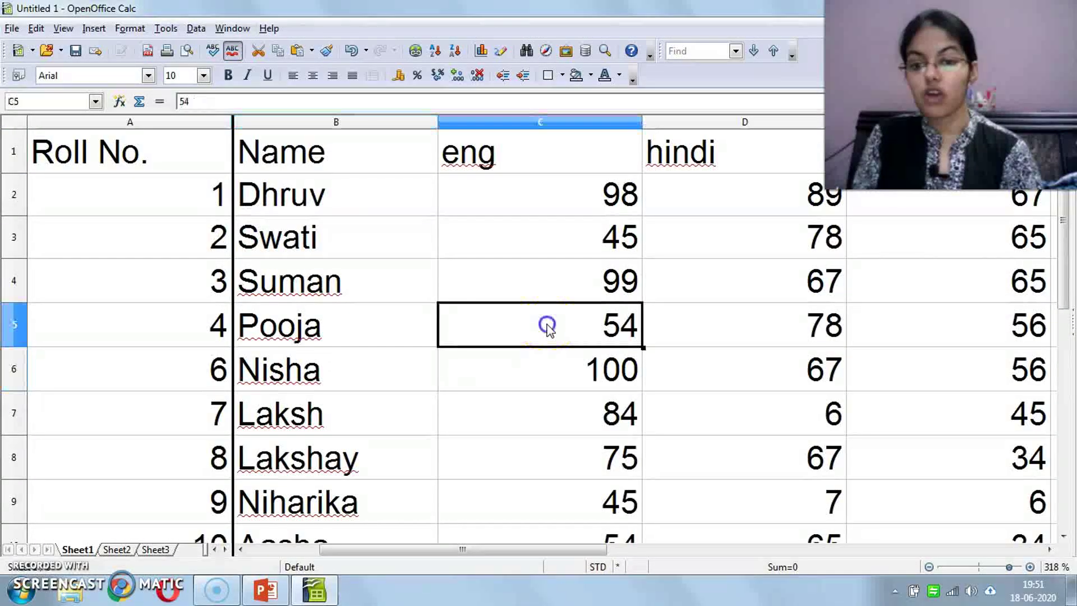
{"action": "key", "text": "Right"}
{"action": "key", "text": "Right"}
{"action": "key", "text": "Right"}
{"action": "key", "text": "Right"}
{"action": "key", "text": "Right"}
{"action": "key", "text": "Left"}
{"action": "key", "text": "Left"}
{"action": "key", "text": "Left"}
{"action": "key", "text": "Left"}
{"action": "key", "text": "Left"}
{"action": "key", "text": "Left"}
{"action": "key", "text": "Left"}
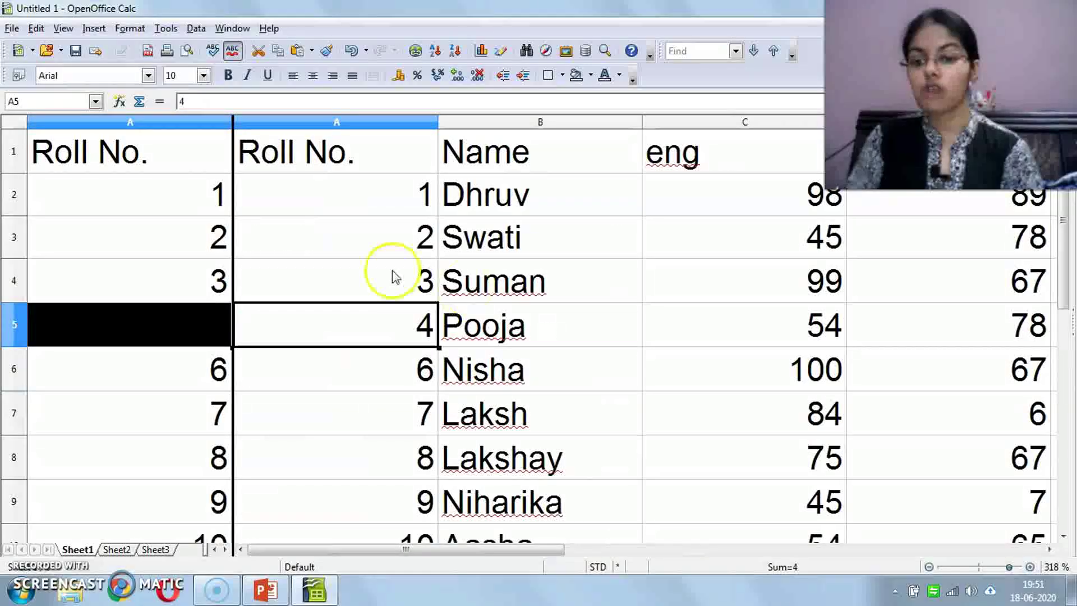
- Move across row 3 of the first pane from Roll No. to the maths column to check how that pane scrolls
{"action": "left_click", "coordinate": [157, 235]}
{"action": "key", "text": "Right"}
{"action": "key", "text": "Right"}
{"action": "key", "text": "Right"}
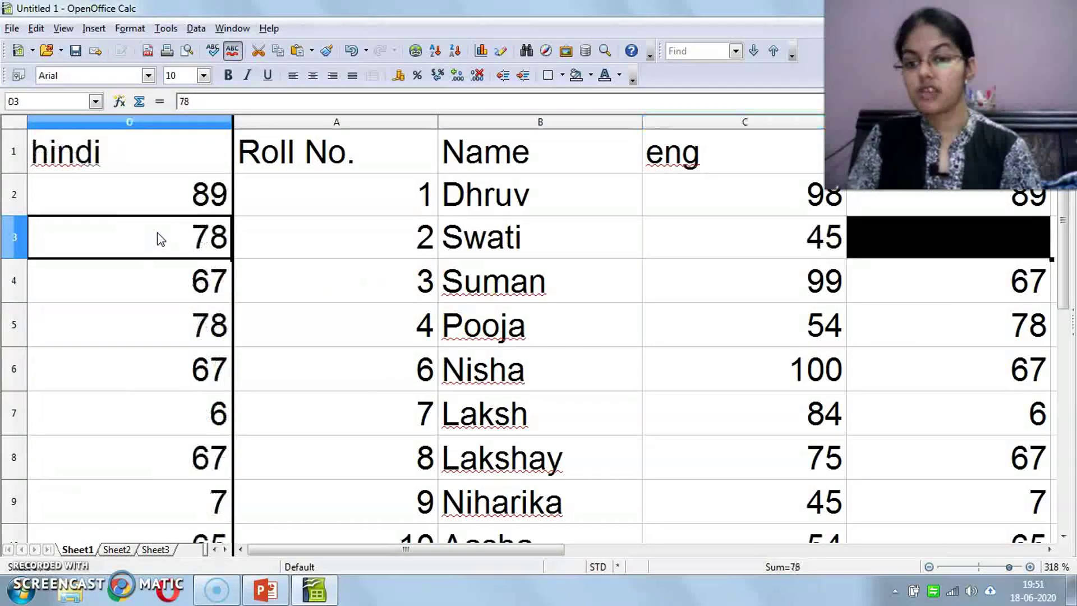
{"action": "key", "text": "Right"}
- Move down the maths column in the first pane and clear the mark in cell E8
{"action": "key", "text": "Down"}
{"action": "key", "text": "Down"}
{"action": "key", "text": "Down"}
{"action": "key", "text": "Down"}
{"action": "key", "text": "Down"}
{"action": "key", "text": "Down"}
{"action": "key", "text": "Down"}
{"action": "key", "text": "Up"}
{"action": "key", "text": "Up"}
{"action": "key", "text": "Delete"}
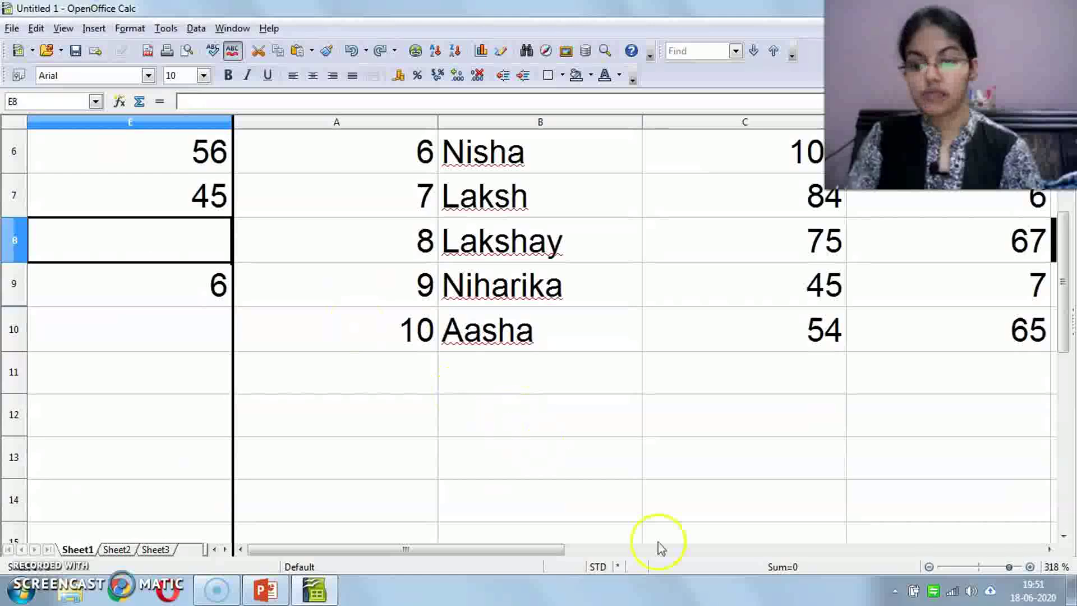
- Remove the vertical window split and bring the sheet back to the Roll No. column
{"action": "left_click", "coordinate": [229, 28]}
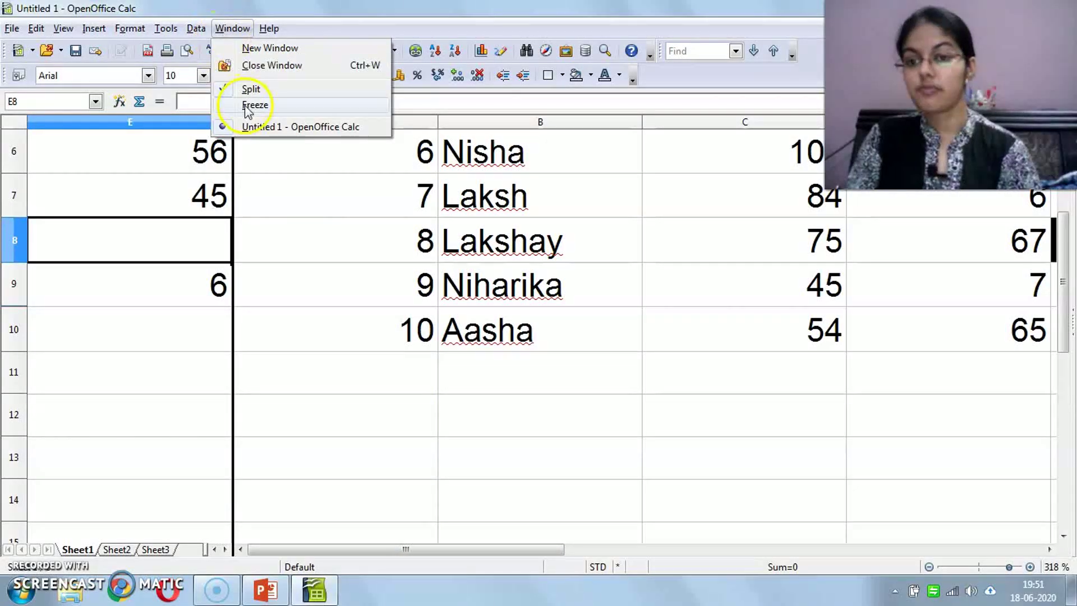
{"action": "left_click", "coordinate": [236, 90]}
{"action": "left_click_drag", "start_coordinate": [512, 549], "coordinate": [314, 549]}
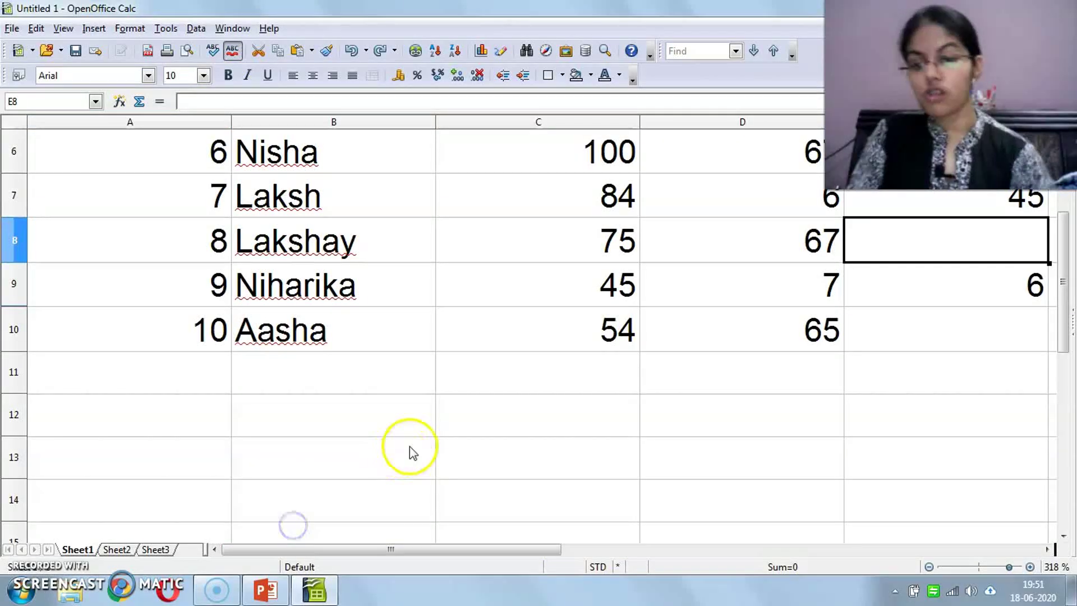
- Split the window into four panes at cell D3 and move the horizontal divider down to below row 4
{"action": "scroll", "coordinate": [409, 446], "scroll_direction": "up", "scroll_amount": 2}
{"action": "left_click", "coordinate": [671, 227]}
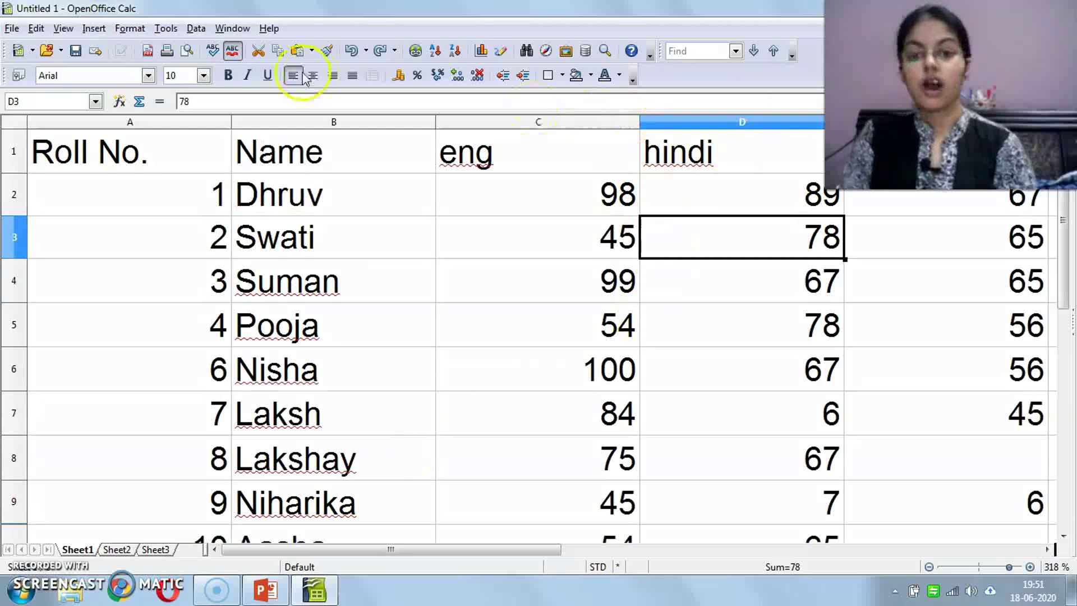
{"action": "left_click", "coordinate": [233, 29]}
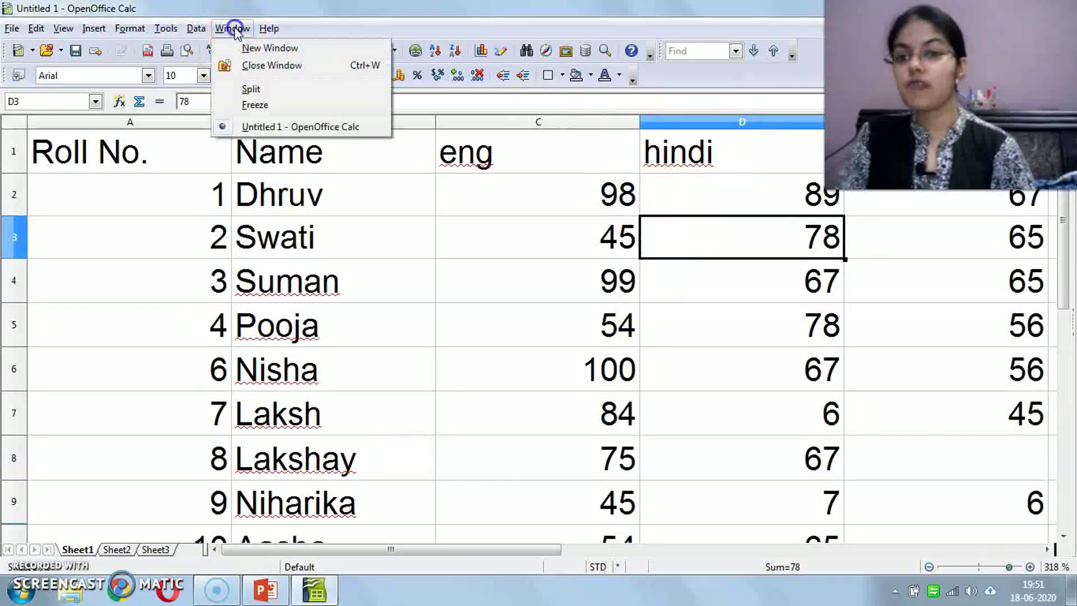
{"action": "left_click", "coordinate": [250, 89]}
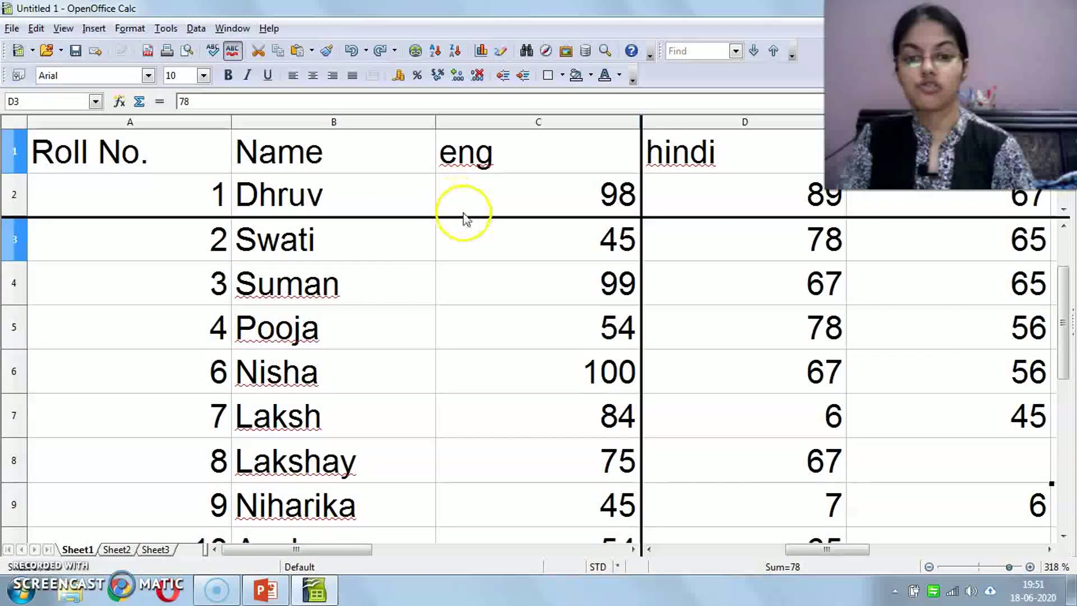
{"action": "left_click_drag", "start_coordinate": [460, 216], "coordinate": [460, 289]}
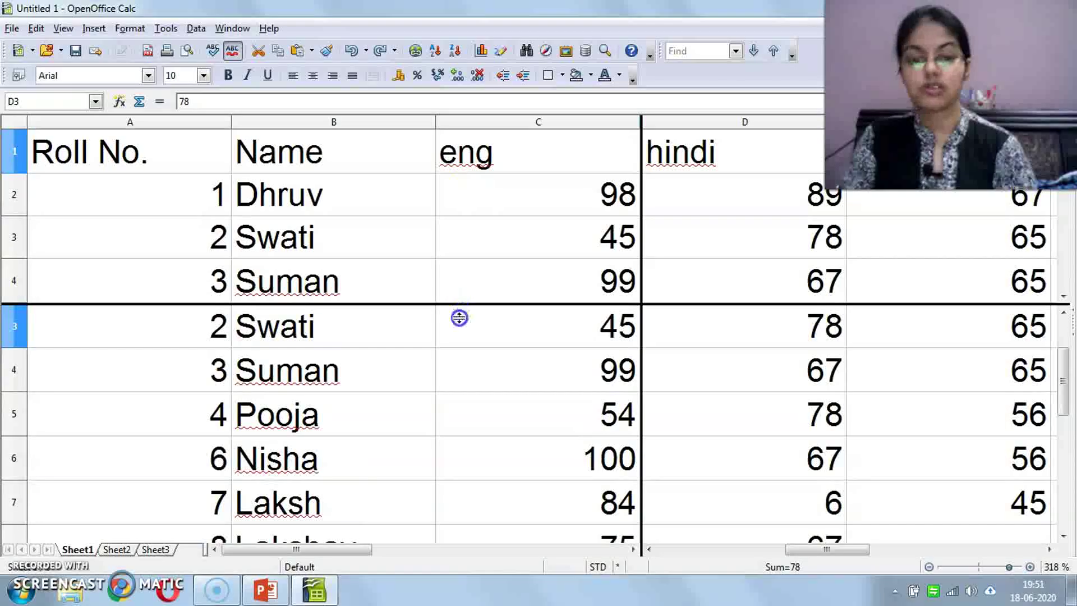
- Move down the eng column and on to cell B8 in the first upper pane to examine its vertical scrolling
{"action": "left_click", "coordinate": [476, 238]}
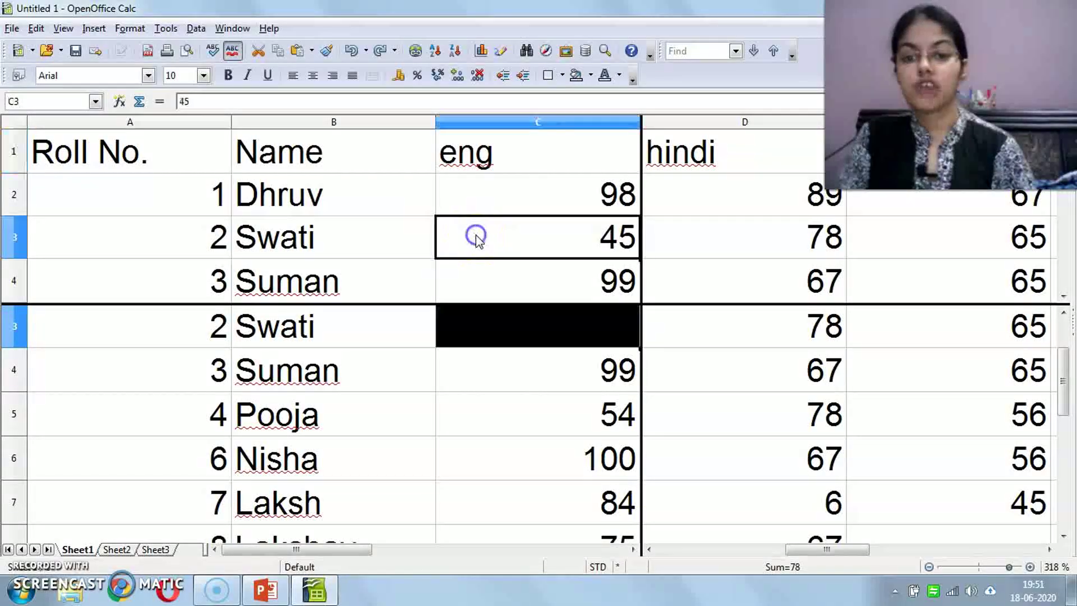
{"action": "key", "text": "Up"}
{"action": "key", "text": "Down"}
{"action": "key", "text": "Down"}
{"action": "key", "text": "Down"}
{"action": "key", "text": "Down"}
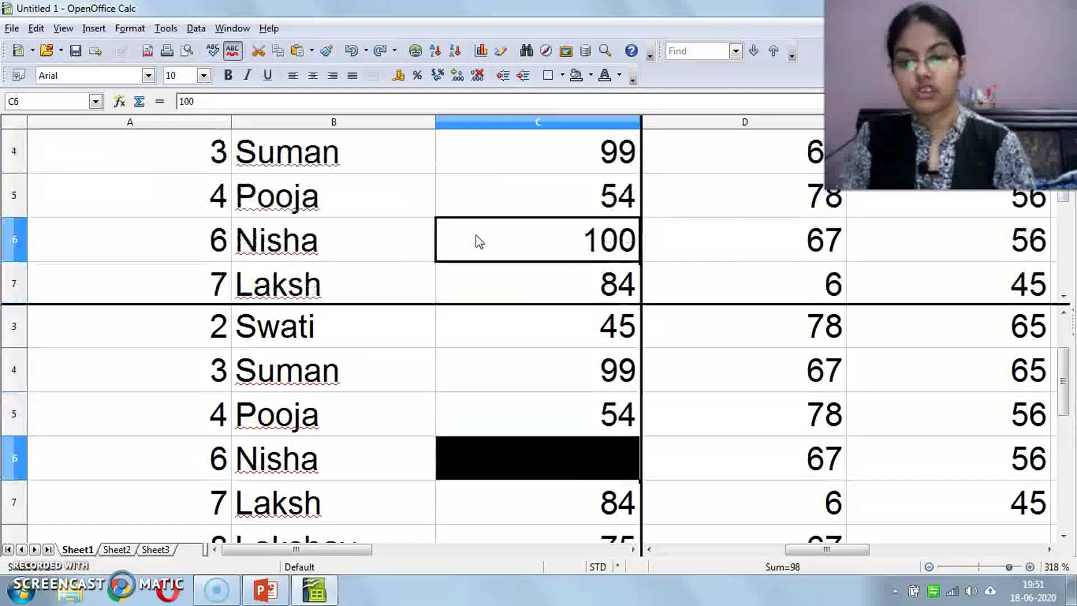
{"action": "key", "text": "Left"}
{"action": "key", "text": "Down"}
{"action": "key", "text": "Down"}
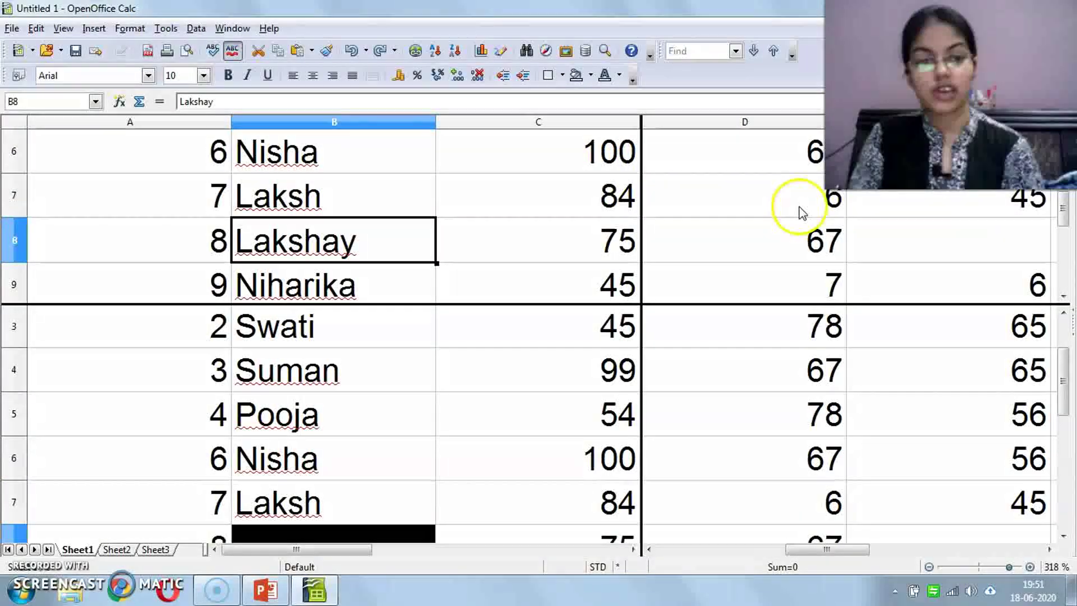
- Move across row 7 of the second upper pane from hindi to Roll No. to examine its horizontal scrolling
{"action": "left_click", "coordinate": [800, 210]}
{"action": "key", "text": "Left"}
{"action": "key", "text": "Left"}
{"action": "key", "text": "Left"}
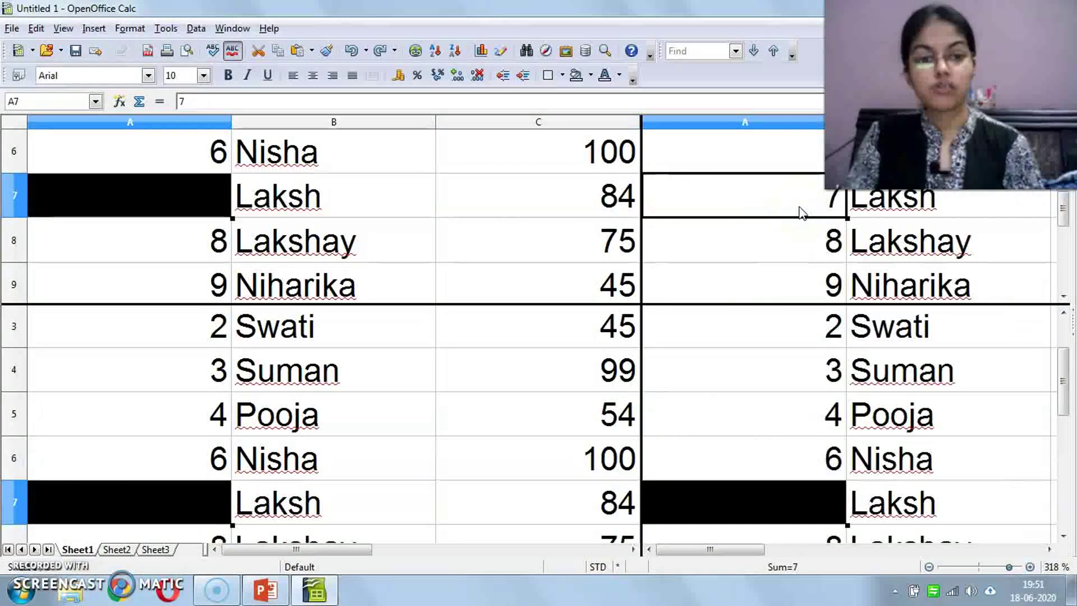
- Move up the Name column to header cell B1 in the first lower pane to examine how the lower panes scroll
{"action": "key", "text": "Right"}
{"action": "key", "text": "Up"}
{"action": "key", "text": "Up"}
{"action": "key", "text": "Up"}
{"action": "key", "text": "Up"}
{"action": "key", "text": "Up"}
{"action": "key", "text": "Up"}
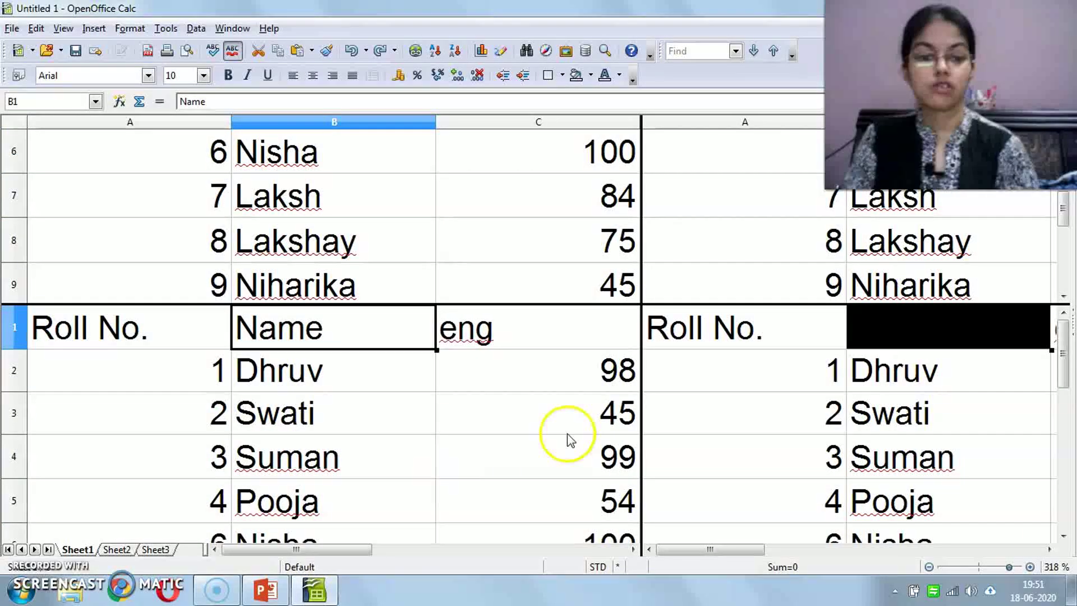
- Move through the Roll No. column and across row 4 to maths in the second lower pane to check its scrolling
{"action": "left_click", "coordinate": [723, 415]}
{"action": "key", "text": "Up"}
{"action": "key", "text": "Up"}
{"action": "key", "text": "Down"}
{"action": "key", "text": "Down"}
{"action": "key", "text": "Down"}
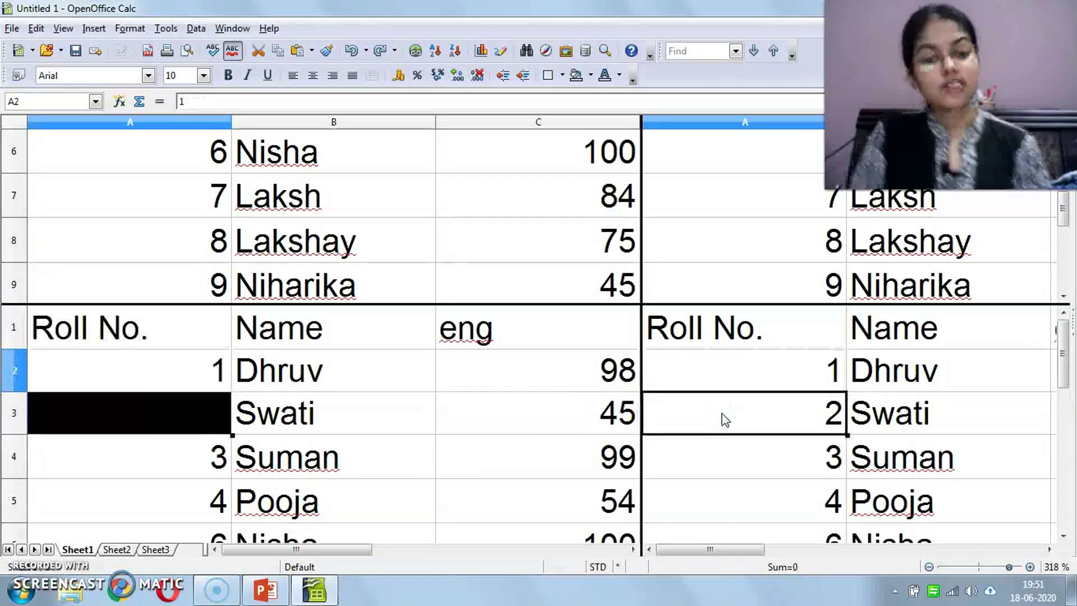
{"action": "key", "text": "Right"}
{"action": "key", "text": "Right"}
{"action": "key", "text": "Right"}
{"action": "key", "text": "Right"}
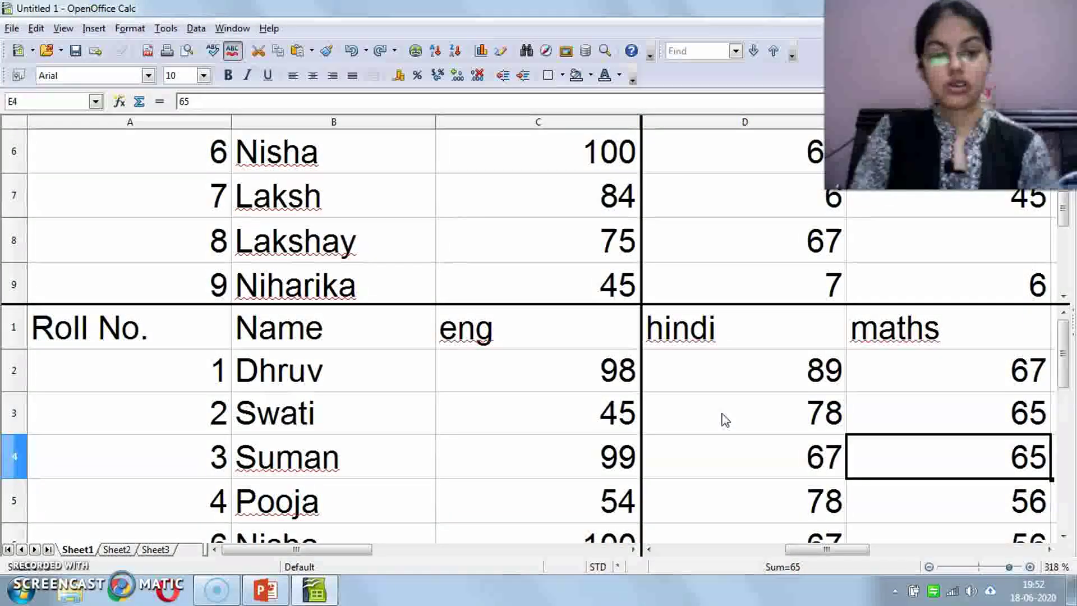
- Switch to the PowerPoint session outline and clear the highlighted topic text
{"action": "left_click", "coordinate": [315, 588]}
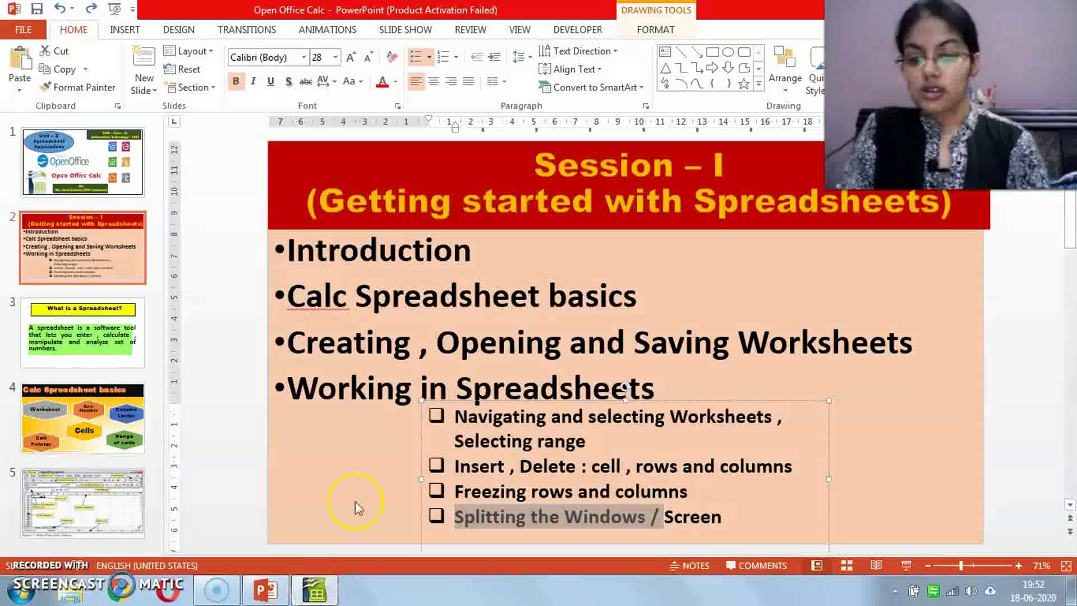
{"action": "left_click", "coordinate": [339, 476]}
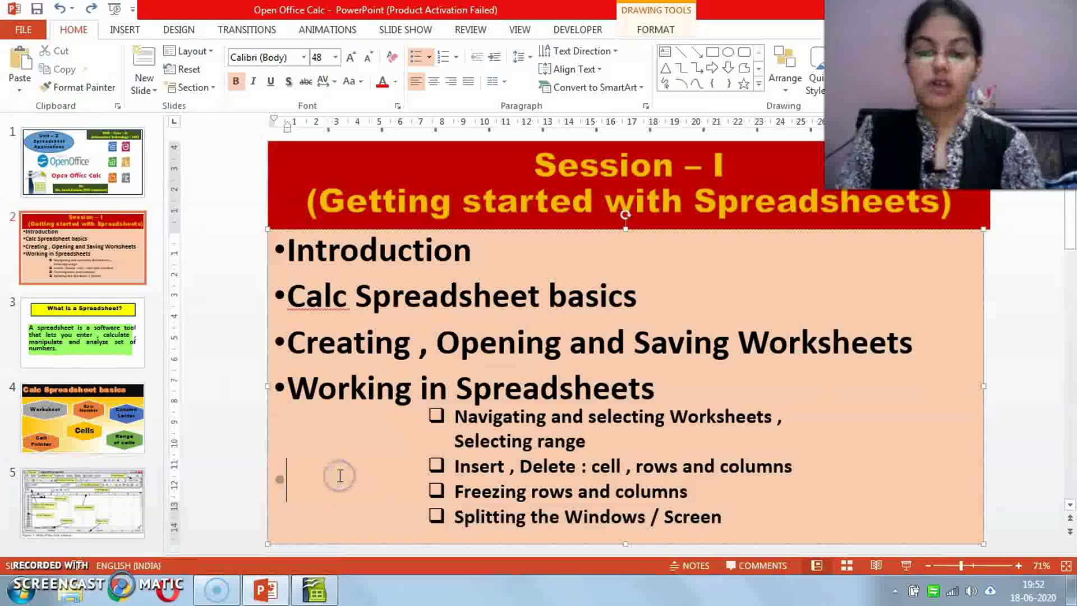
{"action": "left_click", "coordinate": [253, 436]}
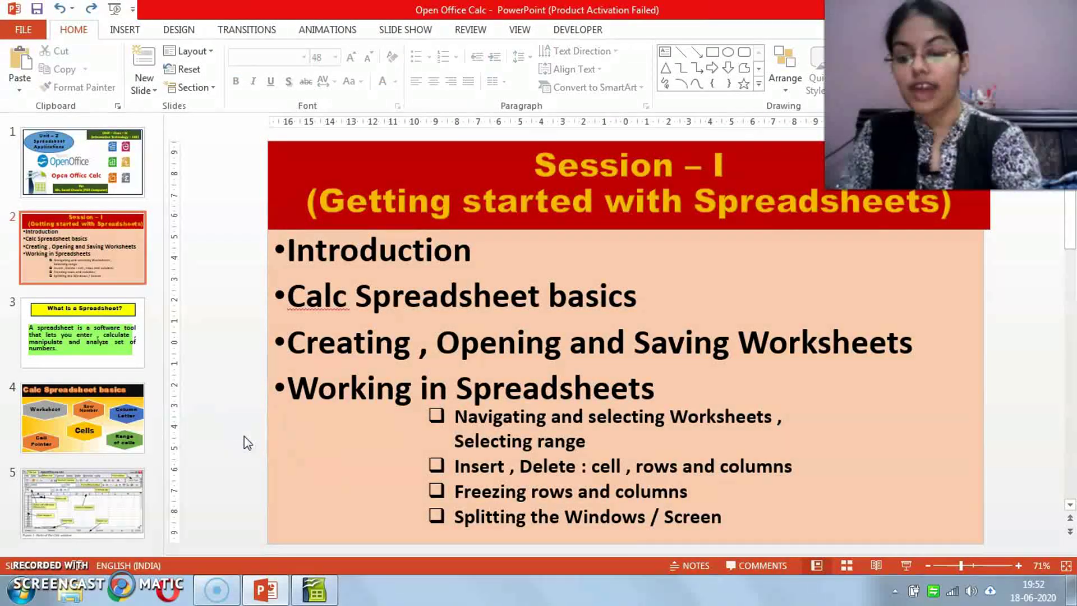